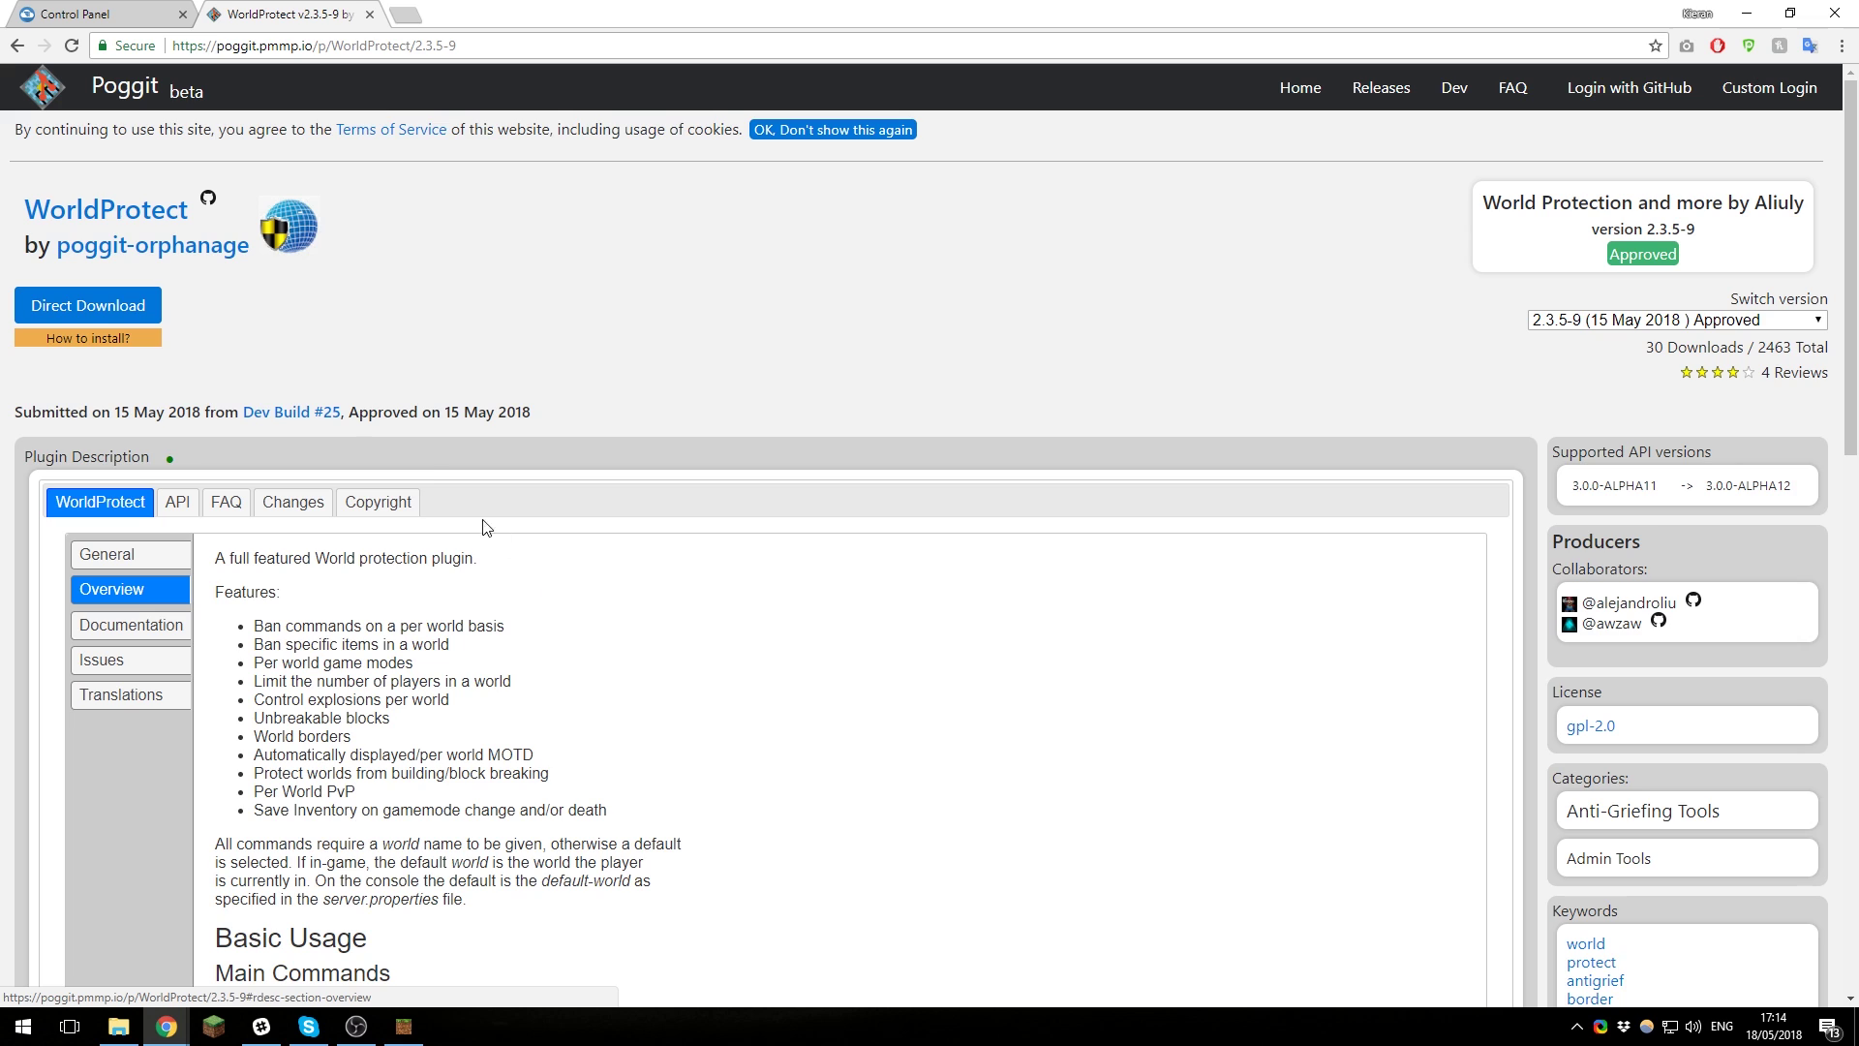
Step: Move between the control panel dashboard and the WorldProtect plugin page, ending on the dashboard
left_click(140, 12)
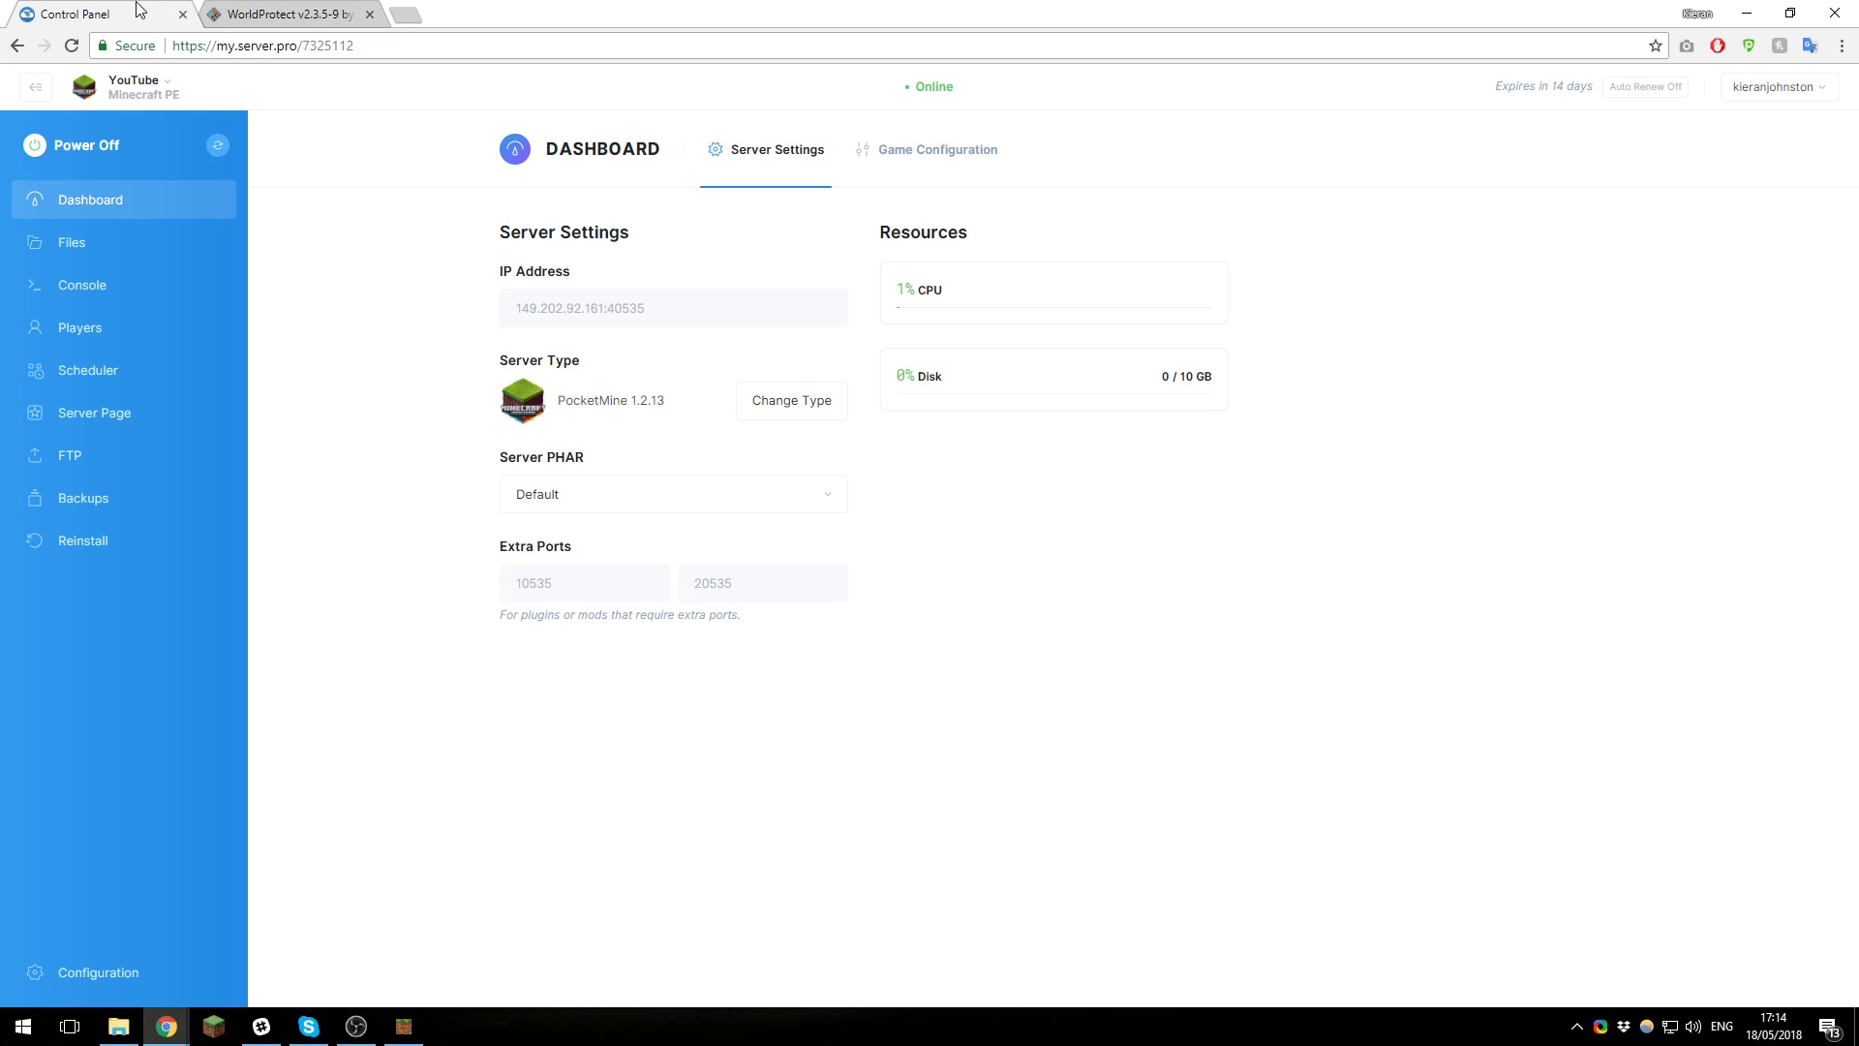
left_click(317, 11)
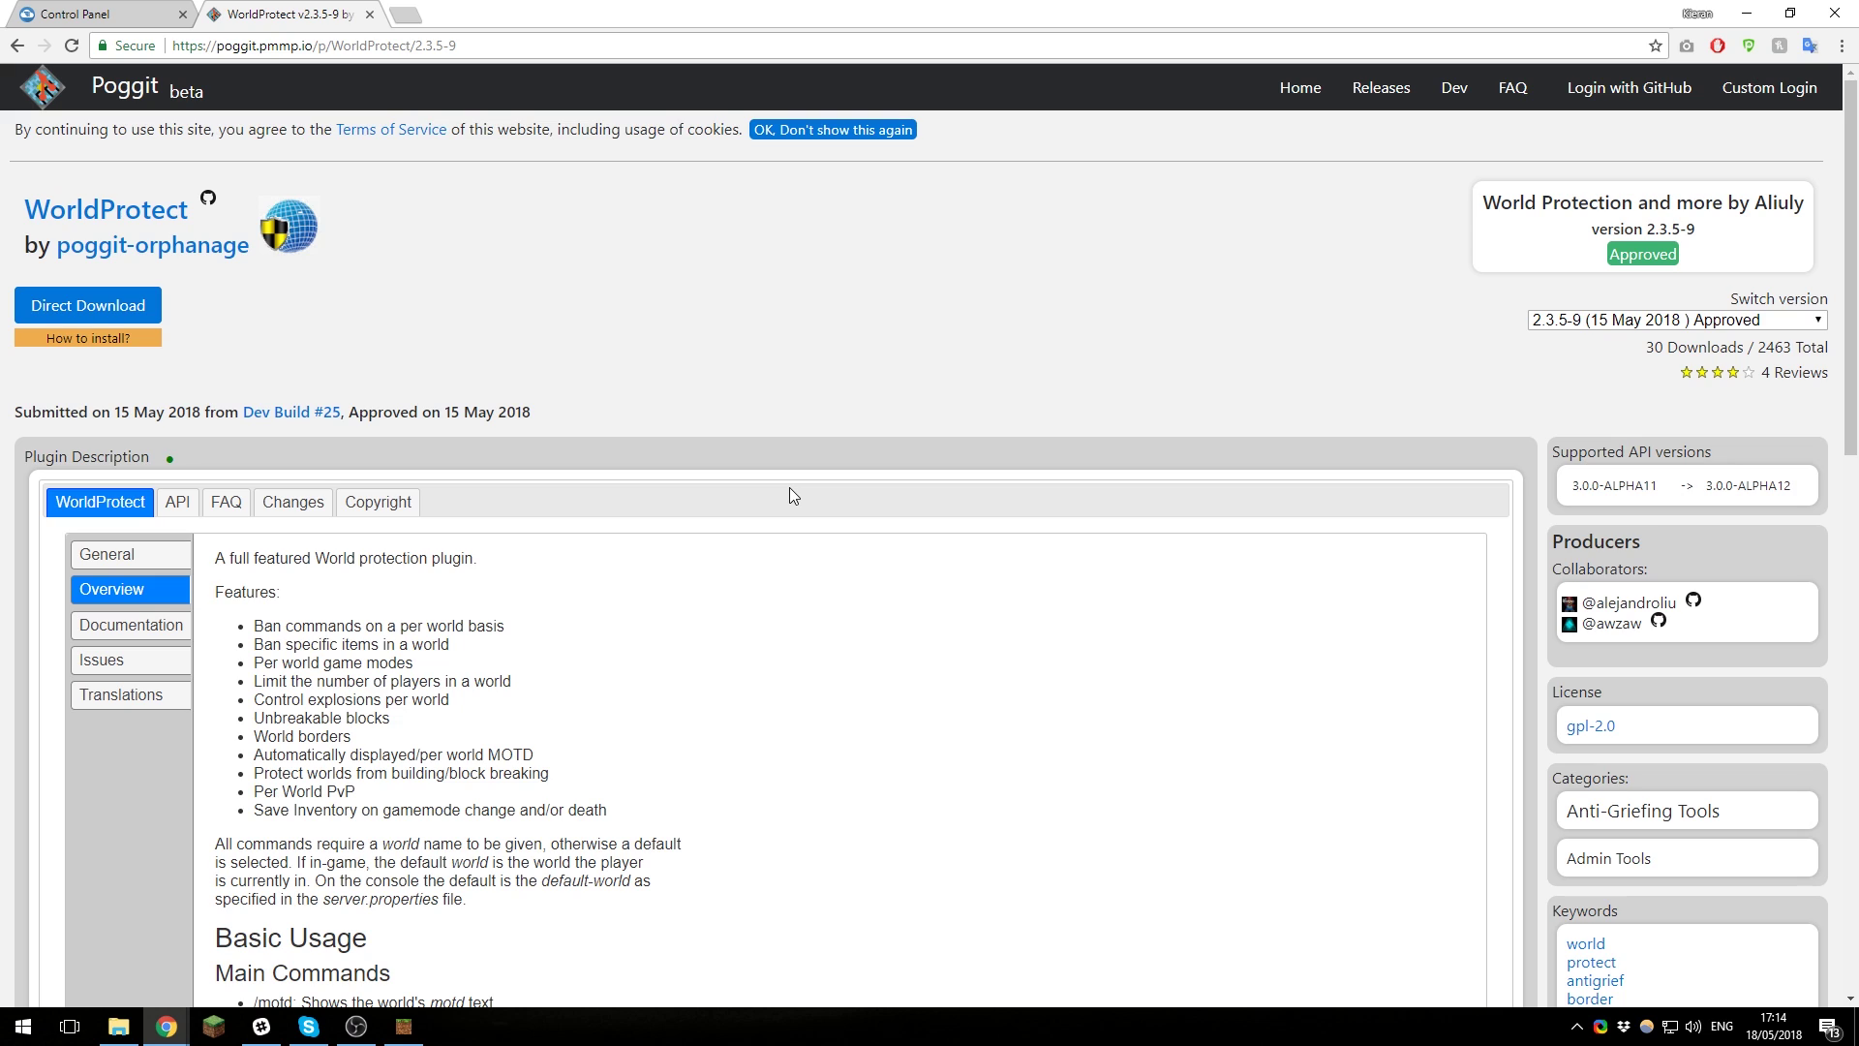
left_click(112, 12)
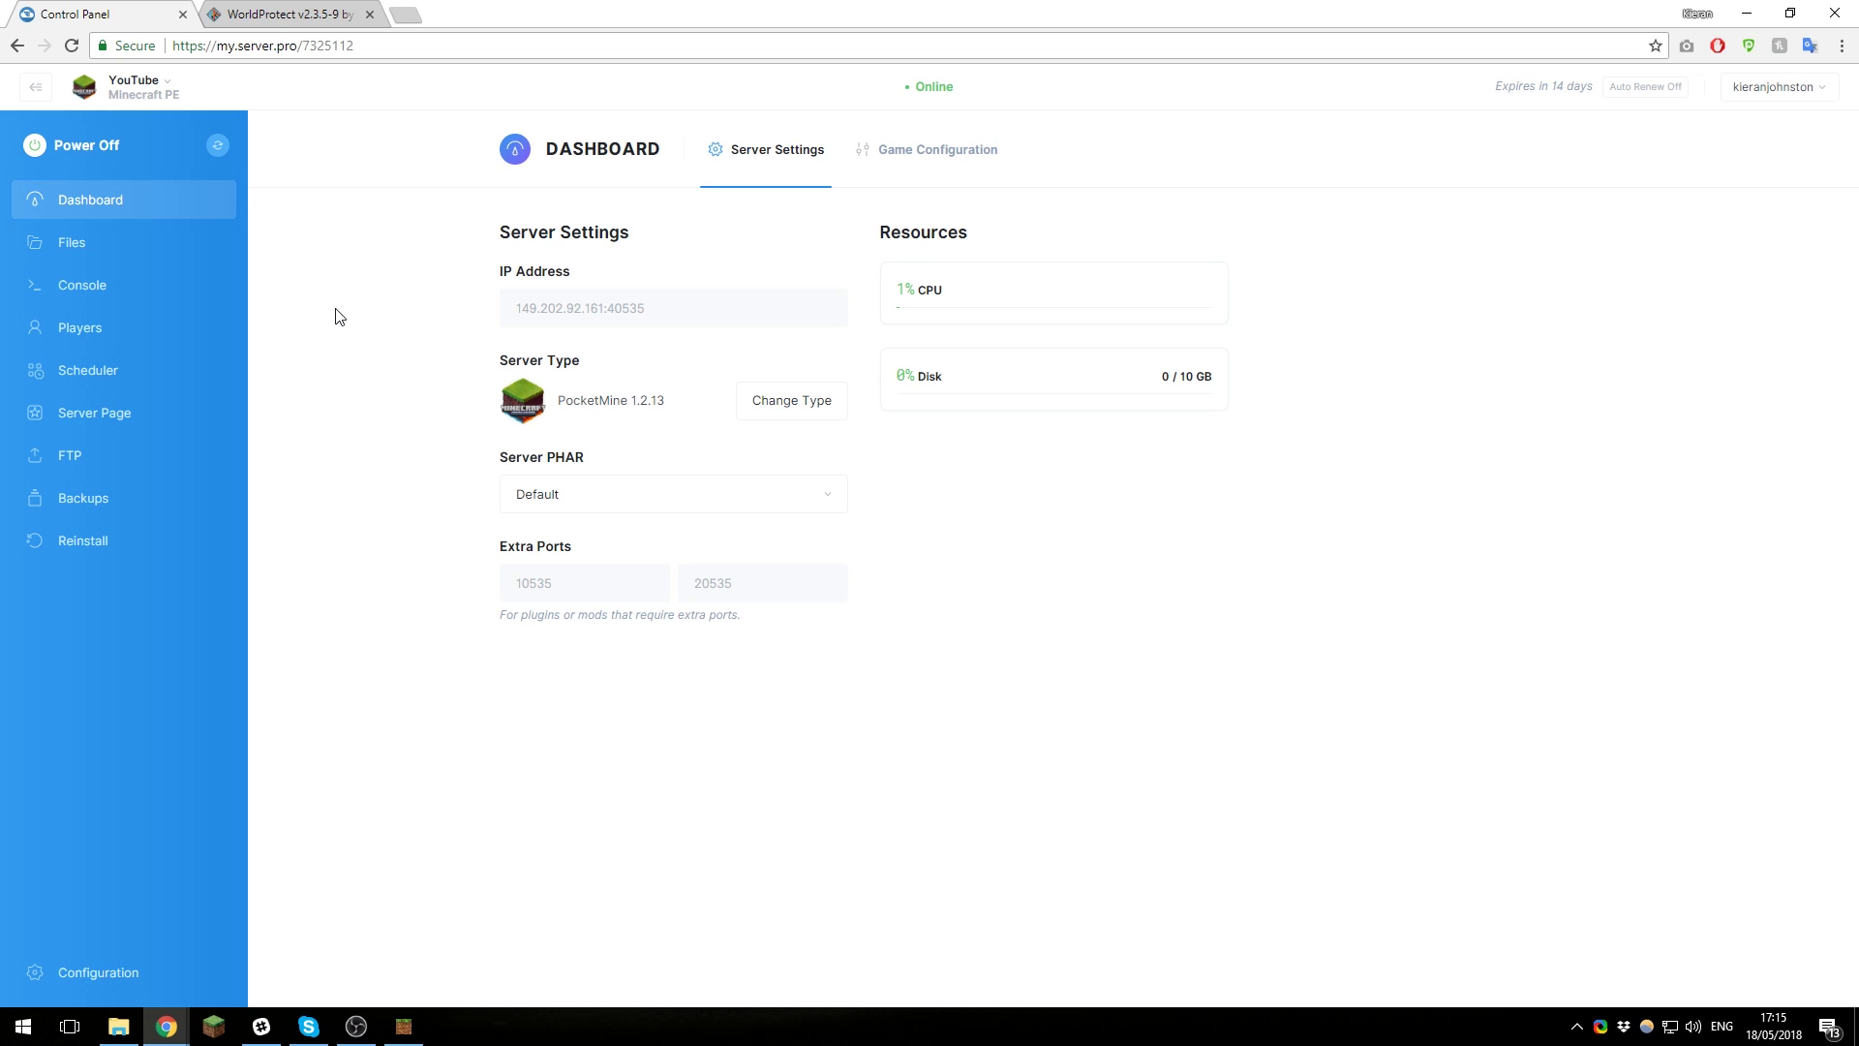
Step: Run the version command in the server console, then return to the WorldProtect plugin page
left_click(112, 286)
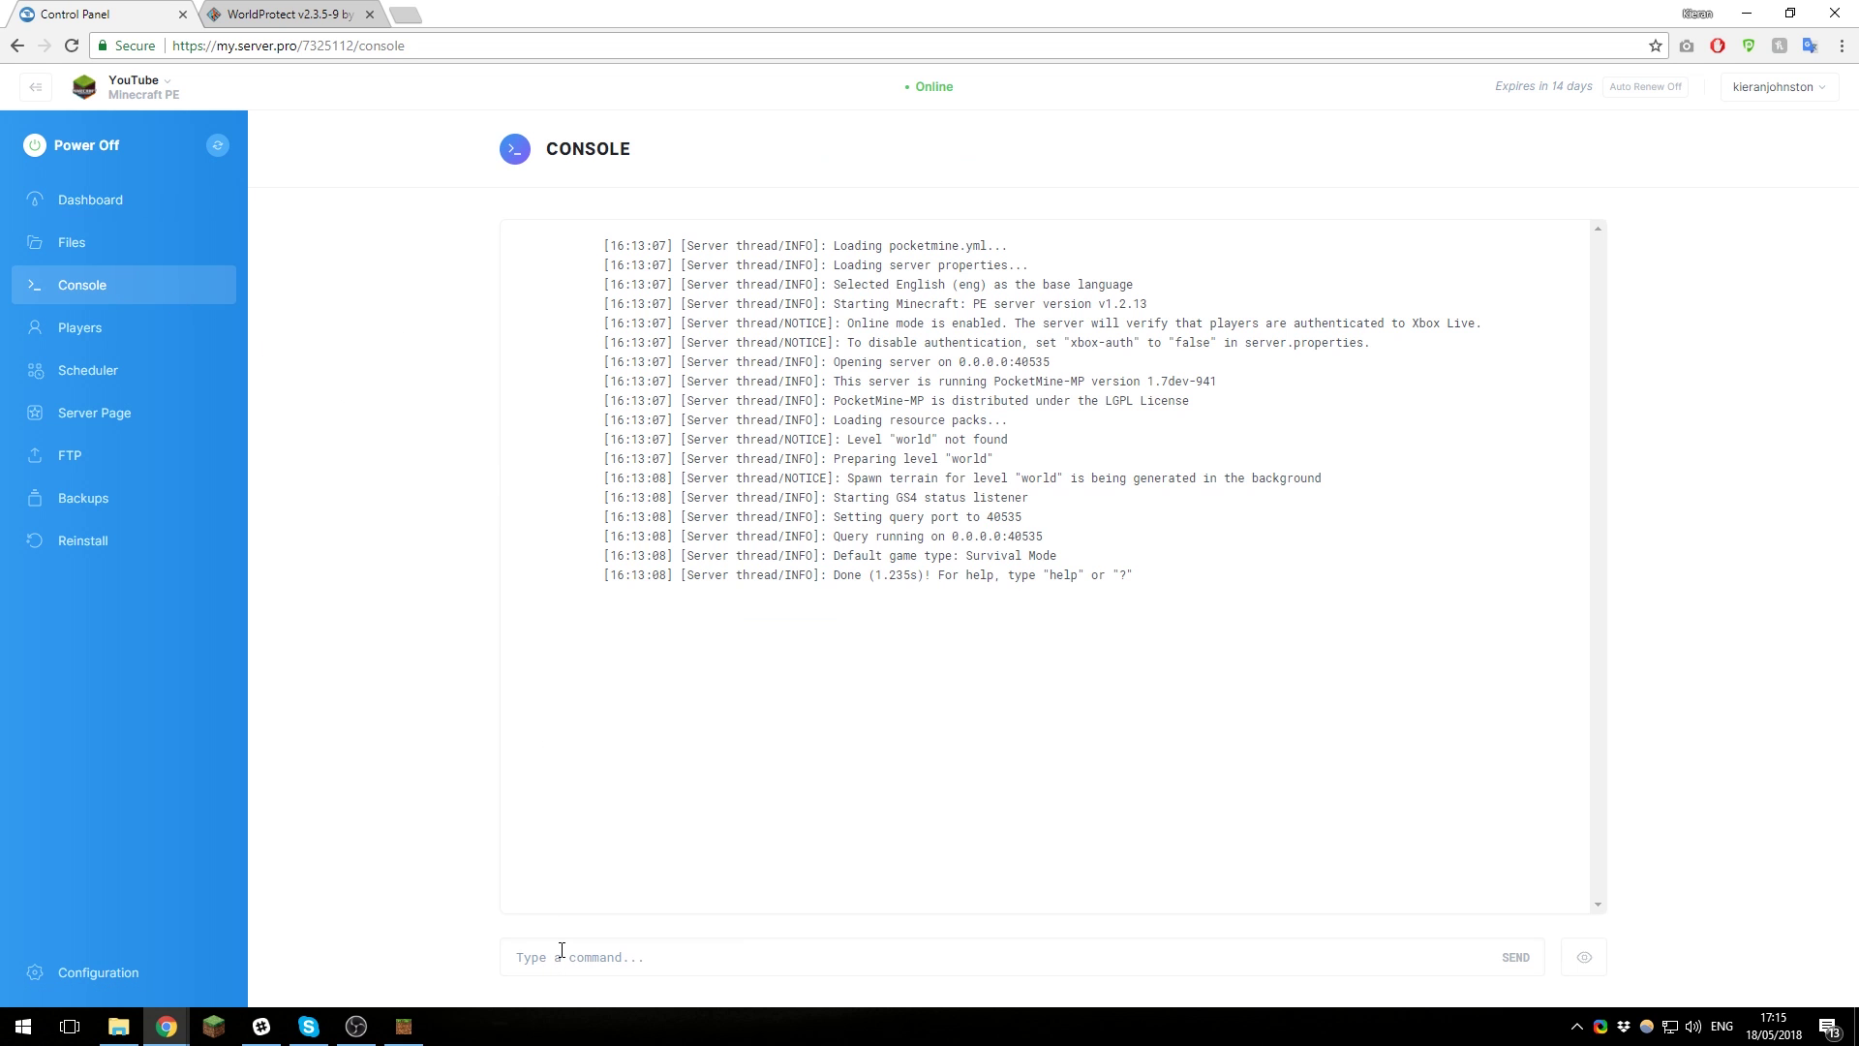
type("version")
key("Return")
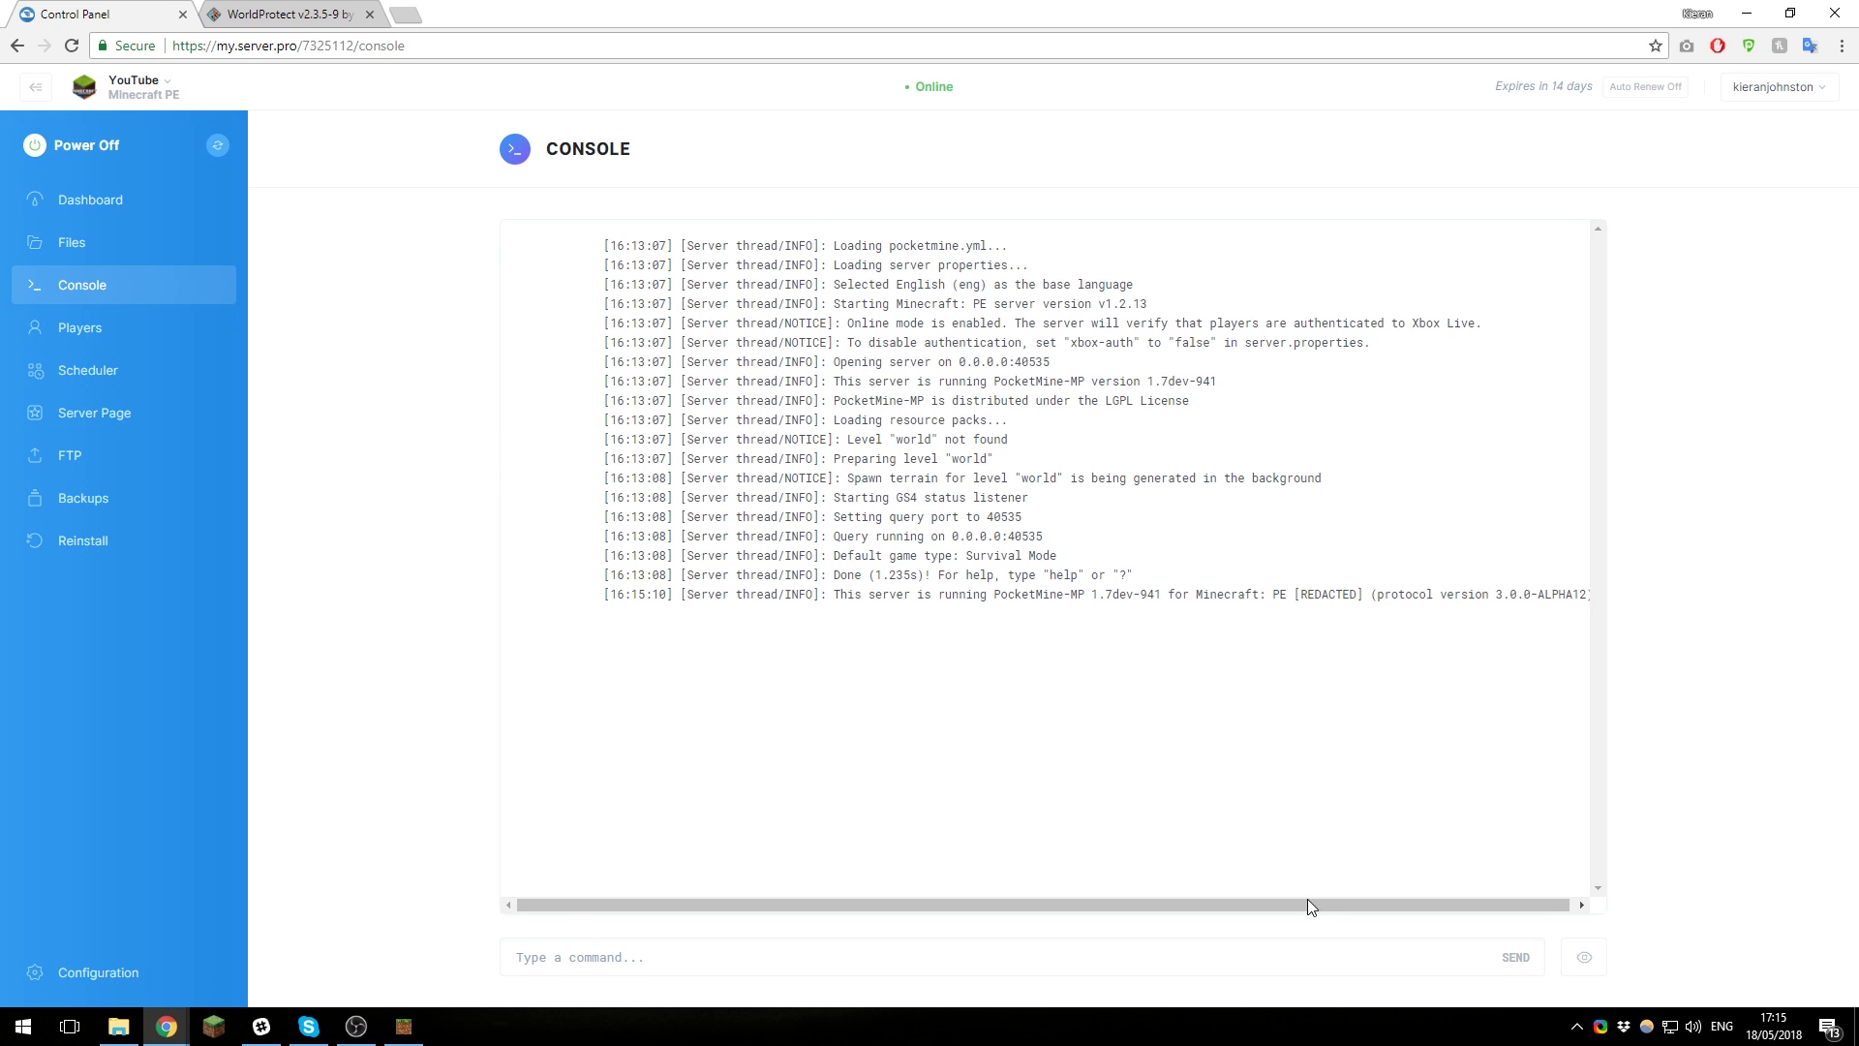
left_click_drag(1307, 901, 1421, 914)
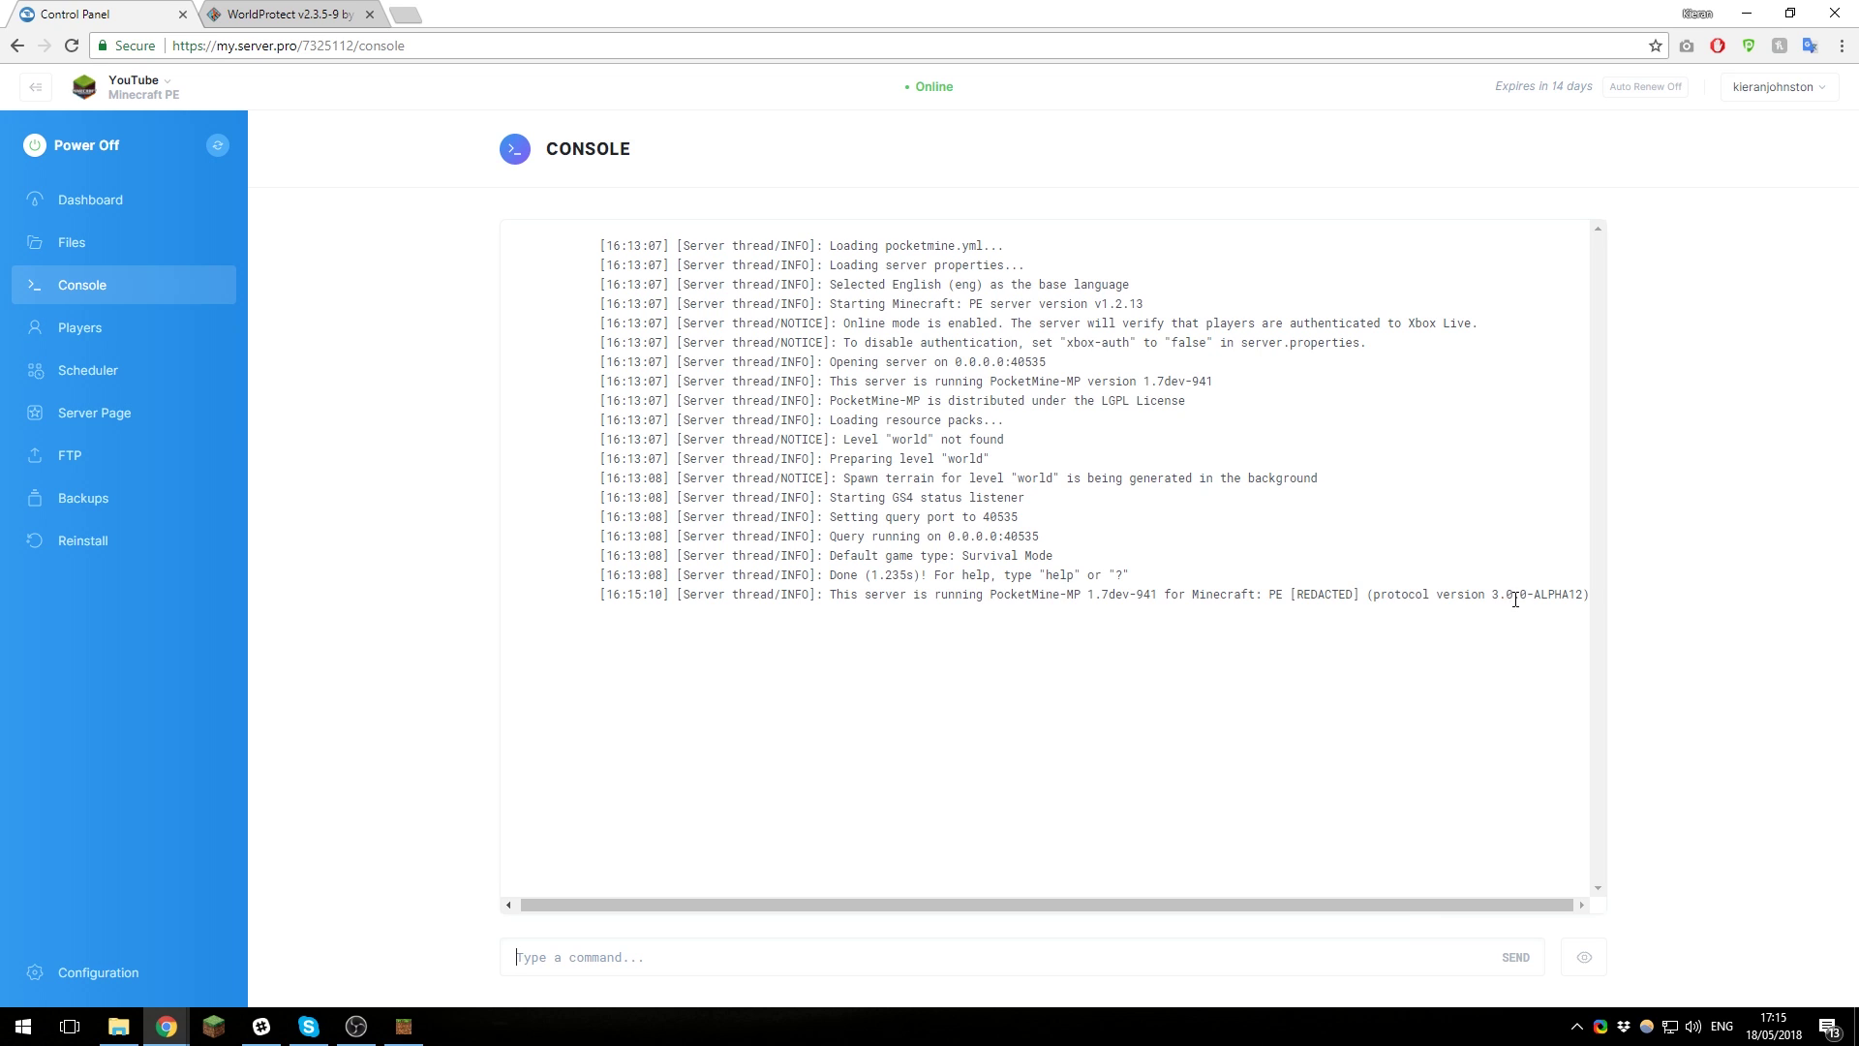
left_click(312, 12)
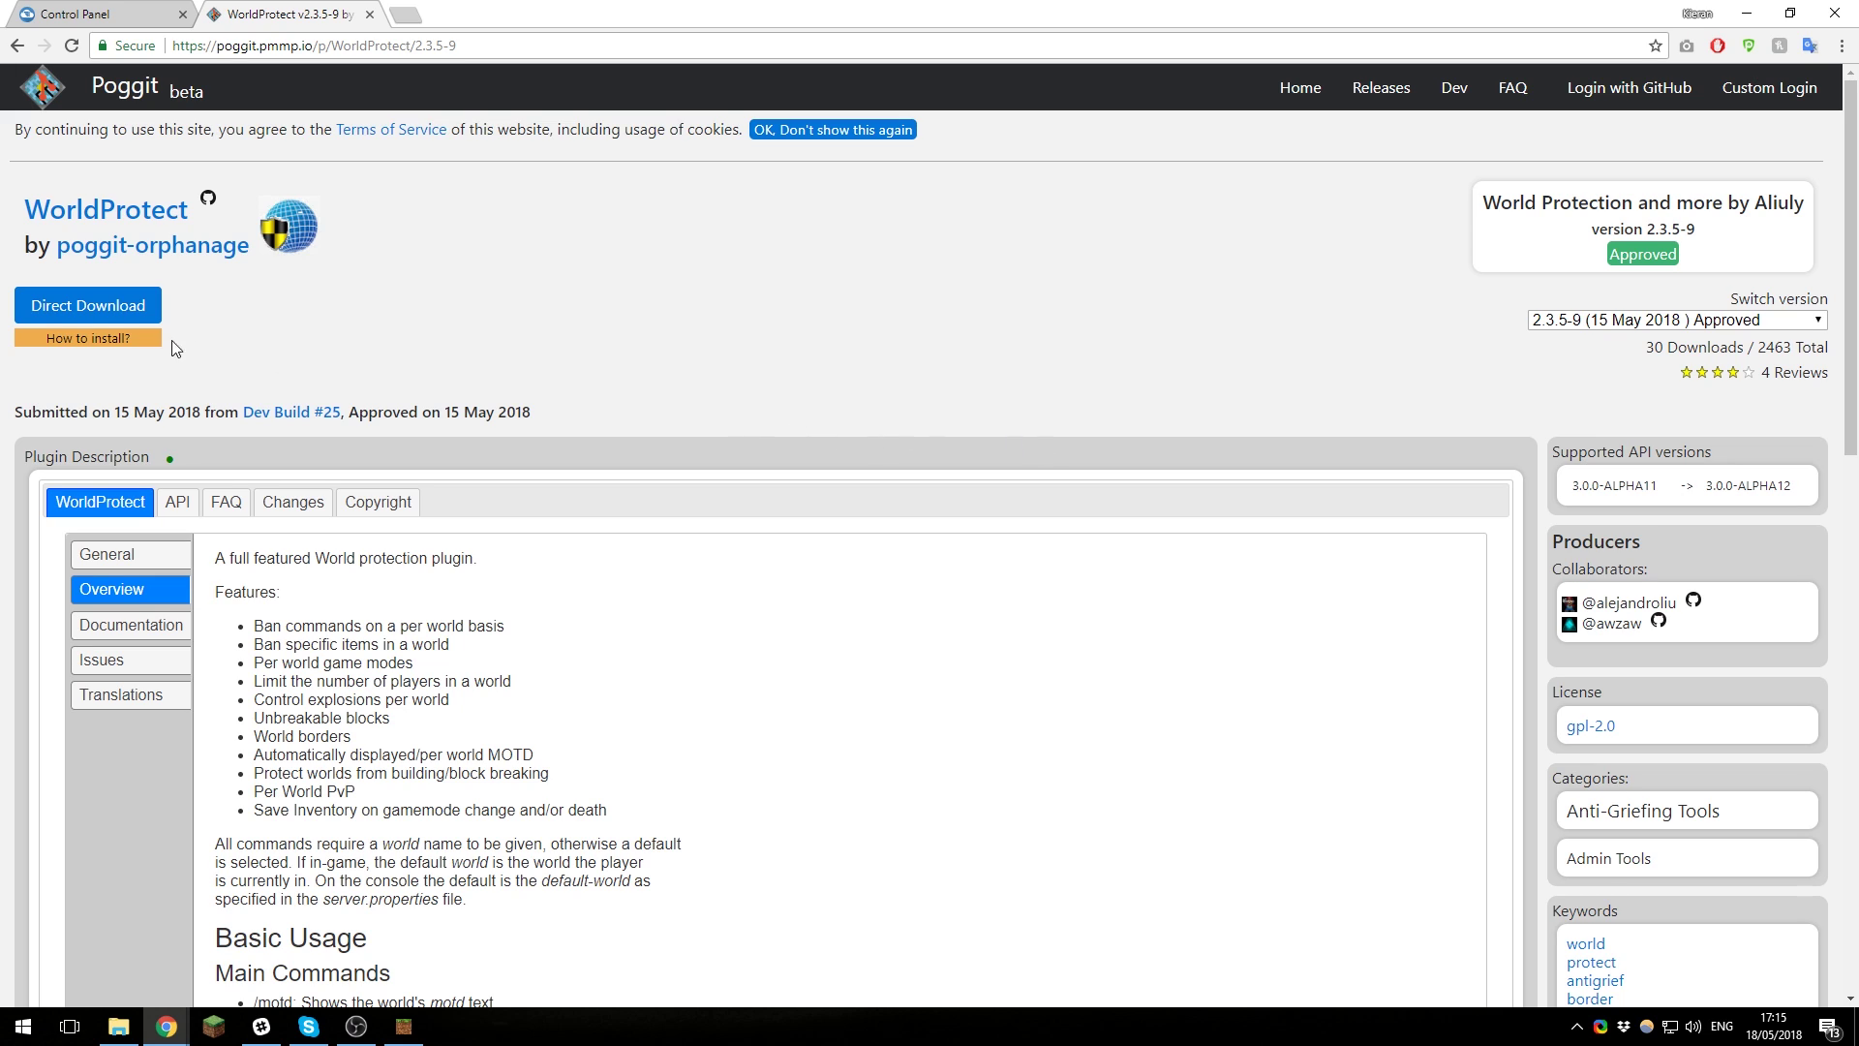
Step: Copy the WorldProtect.phar download link and open the server's plugins folder
right_click(111, 310)
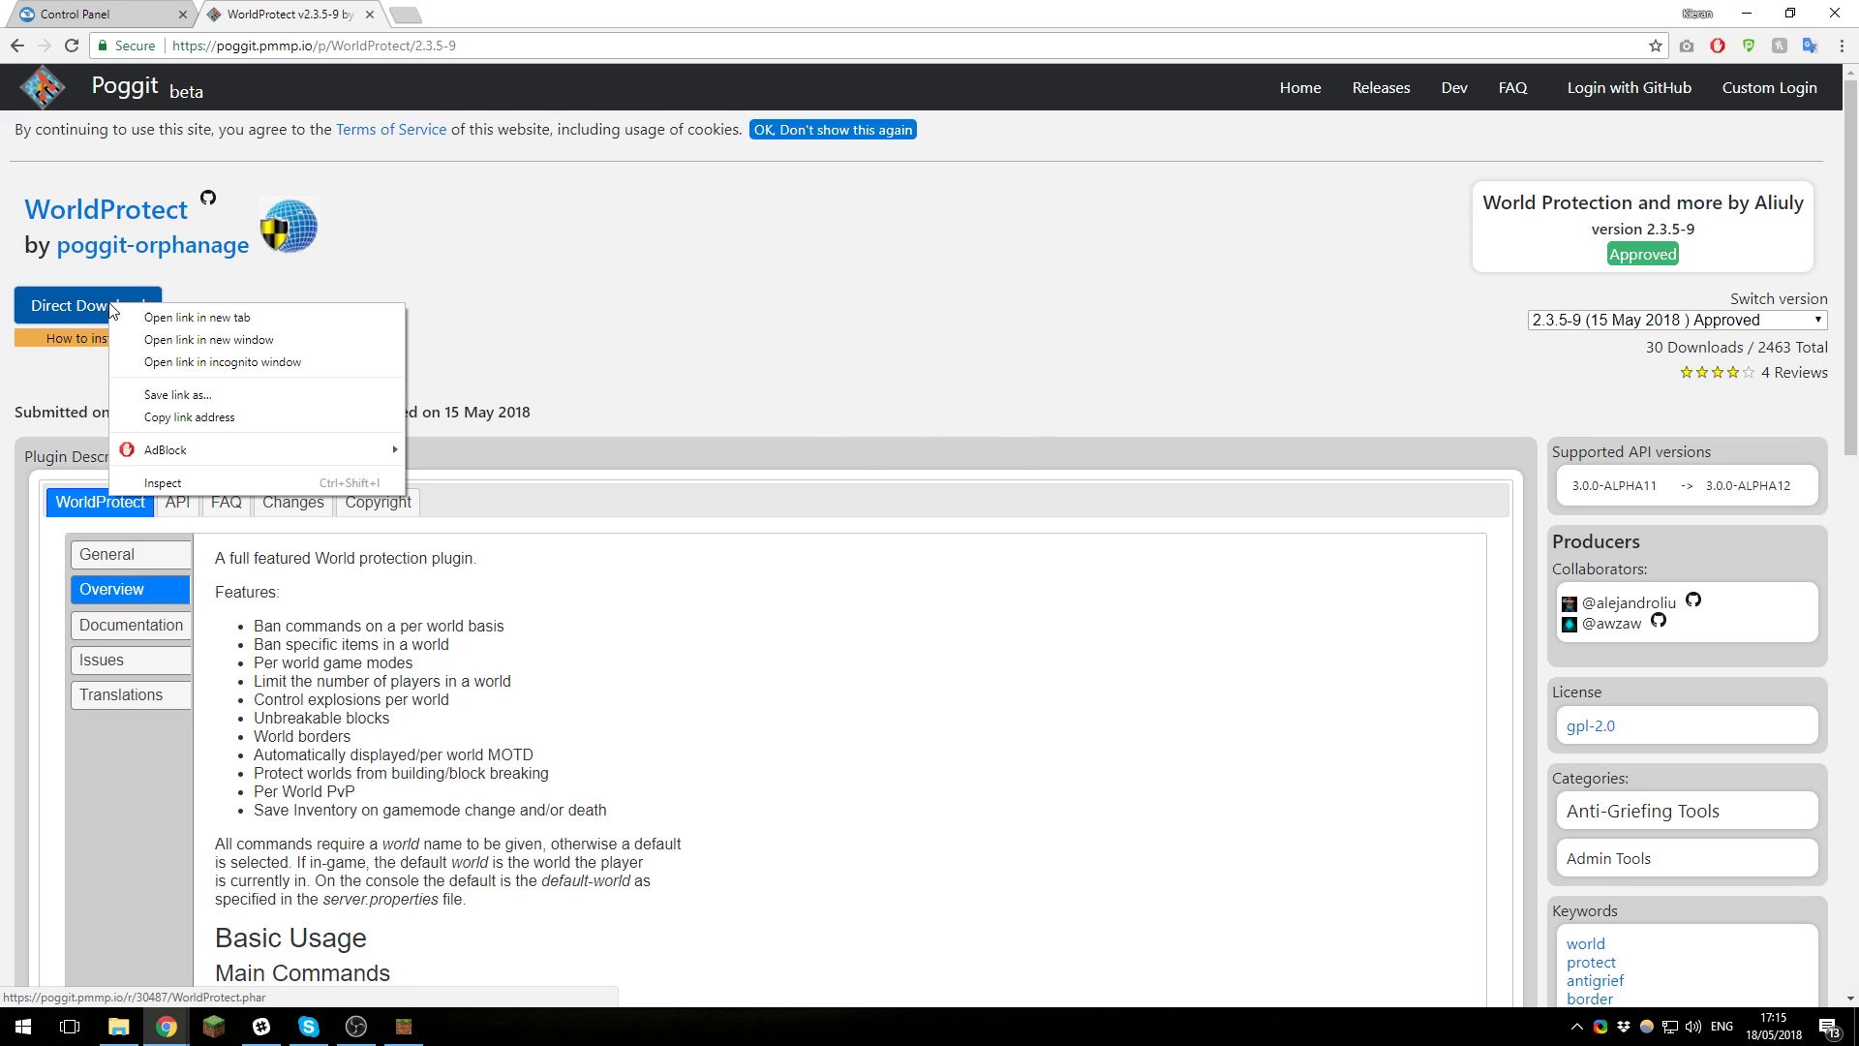
left_click(255, 417)
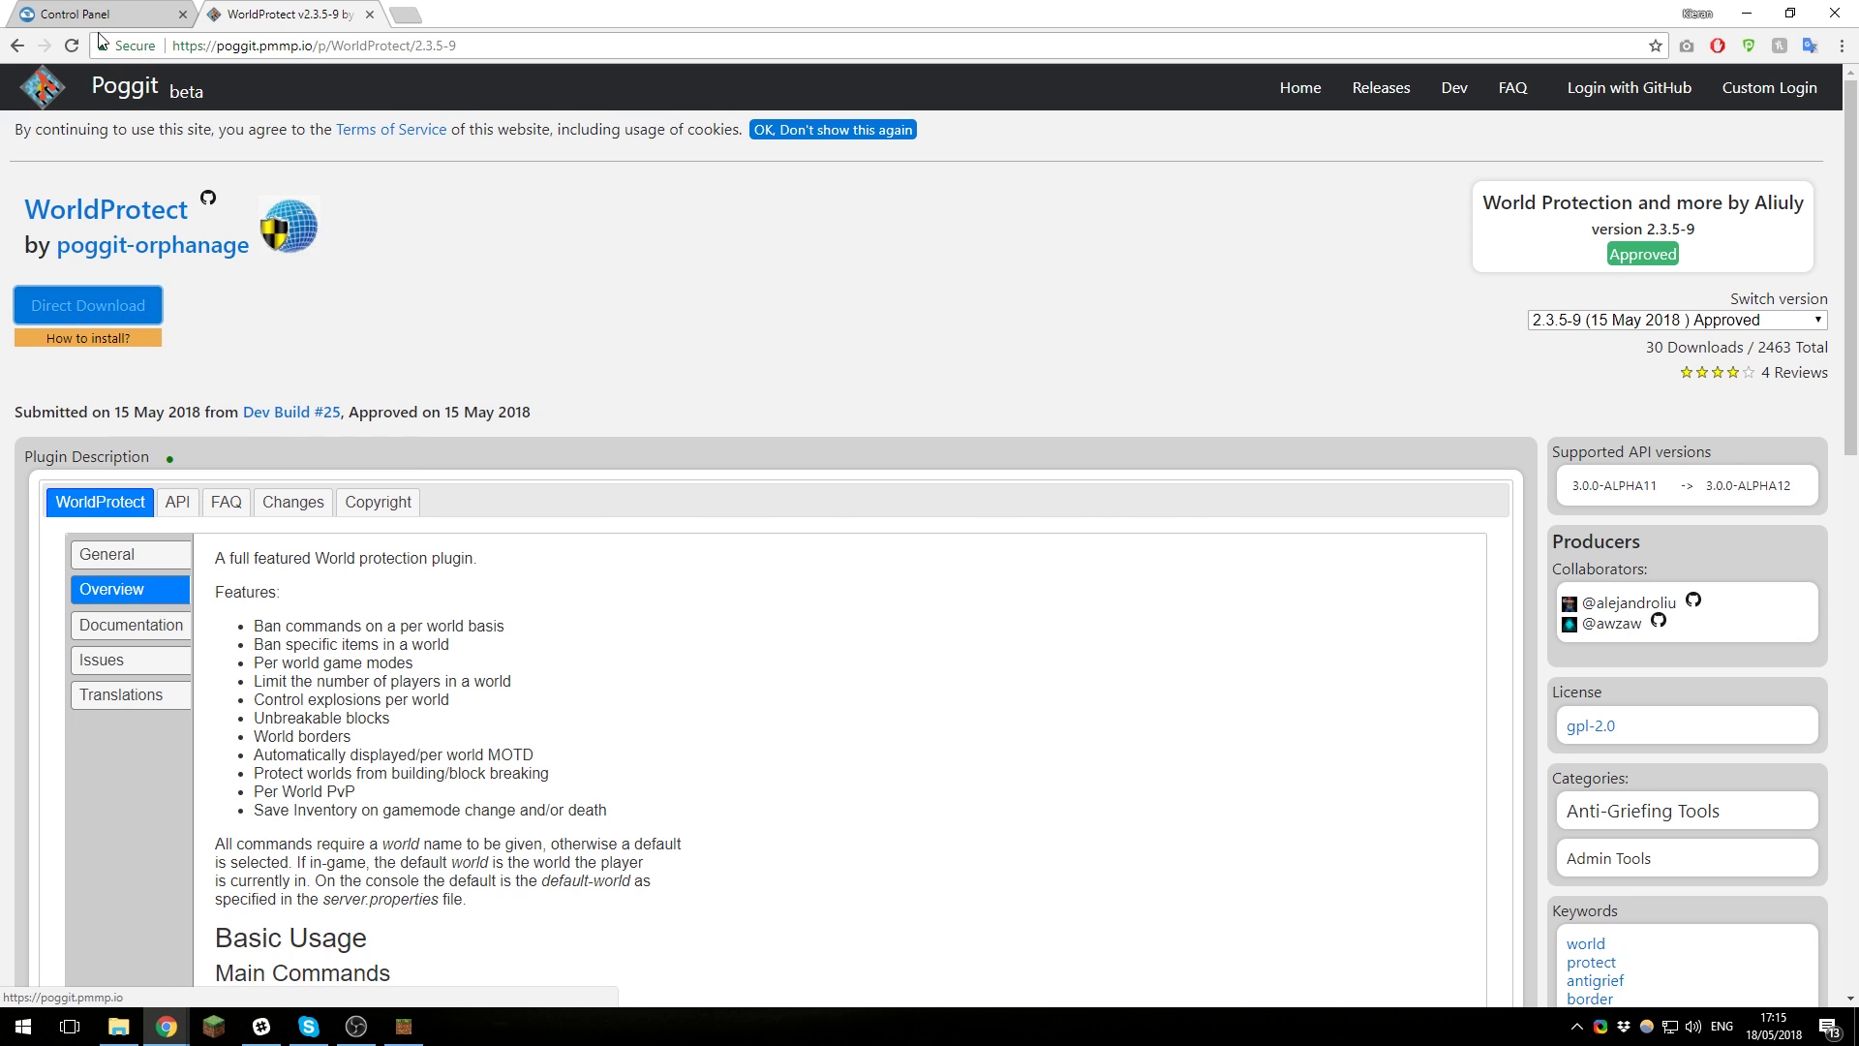
key("ctrl+Tab")
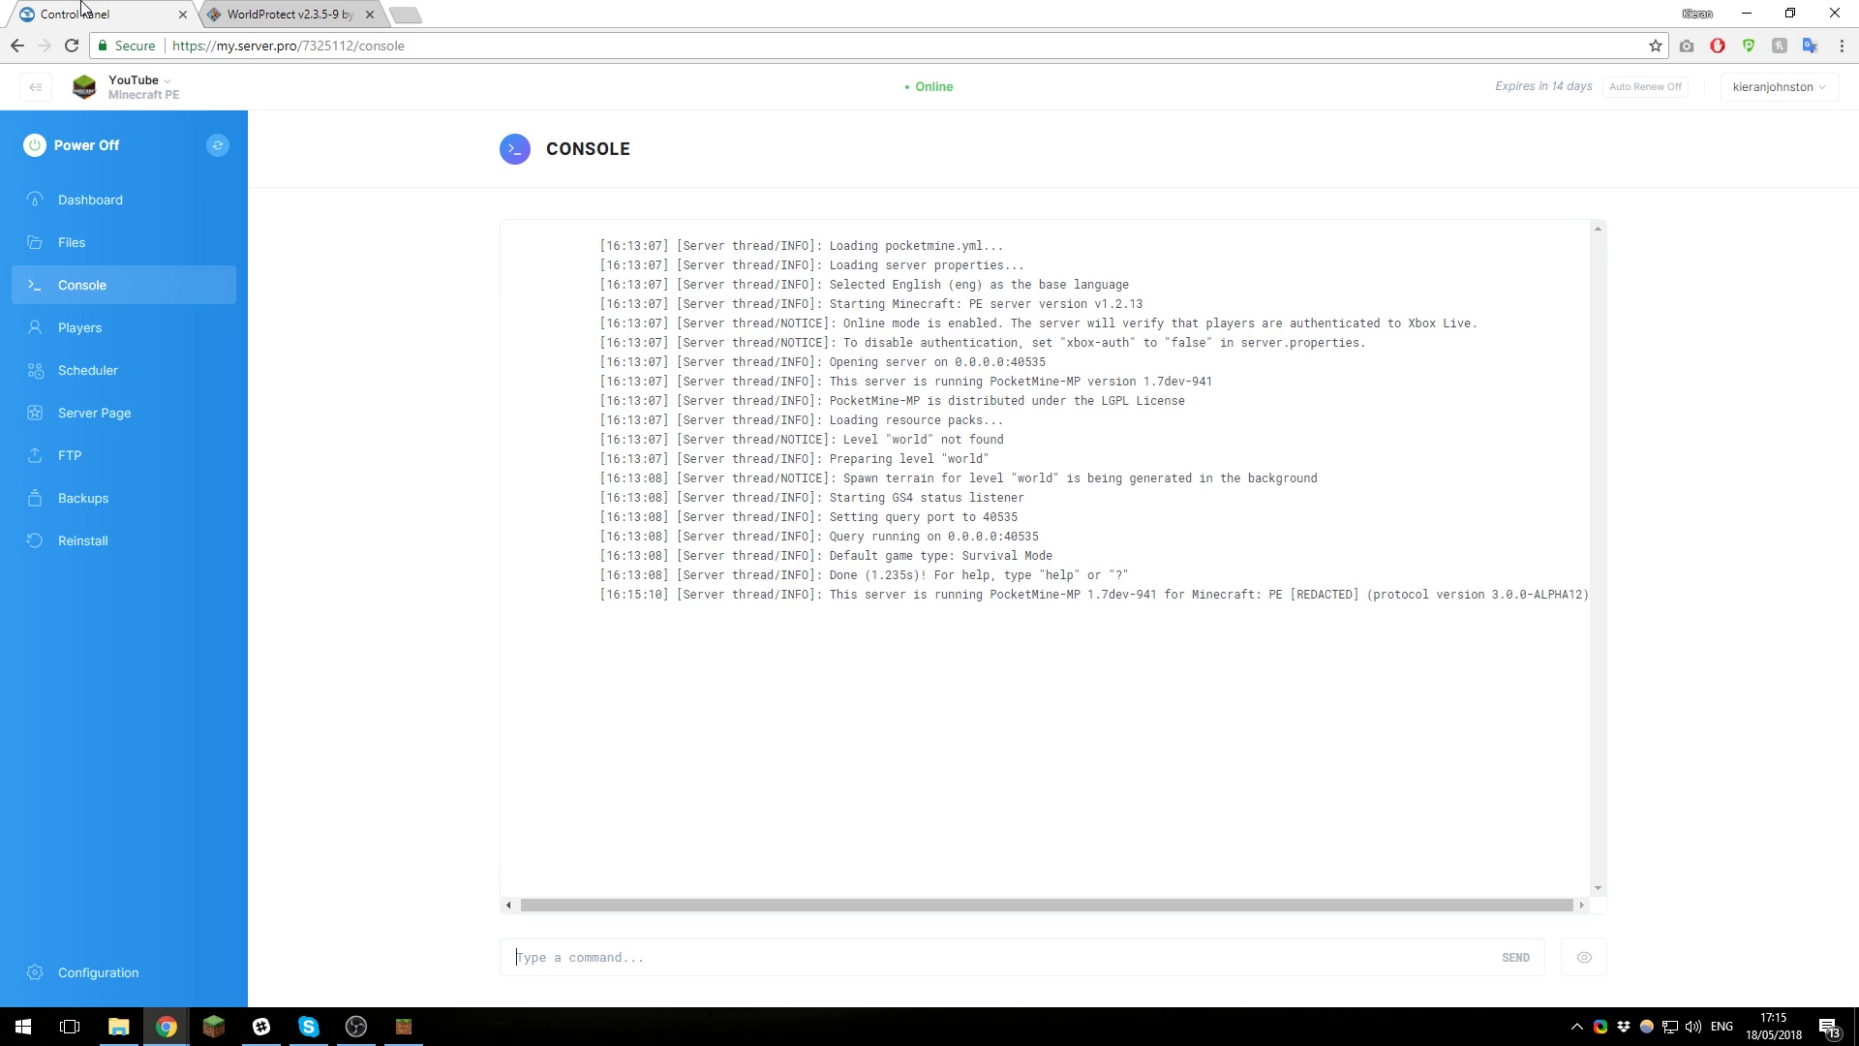
left_click(137, 249)
left_click(555, 413)
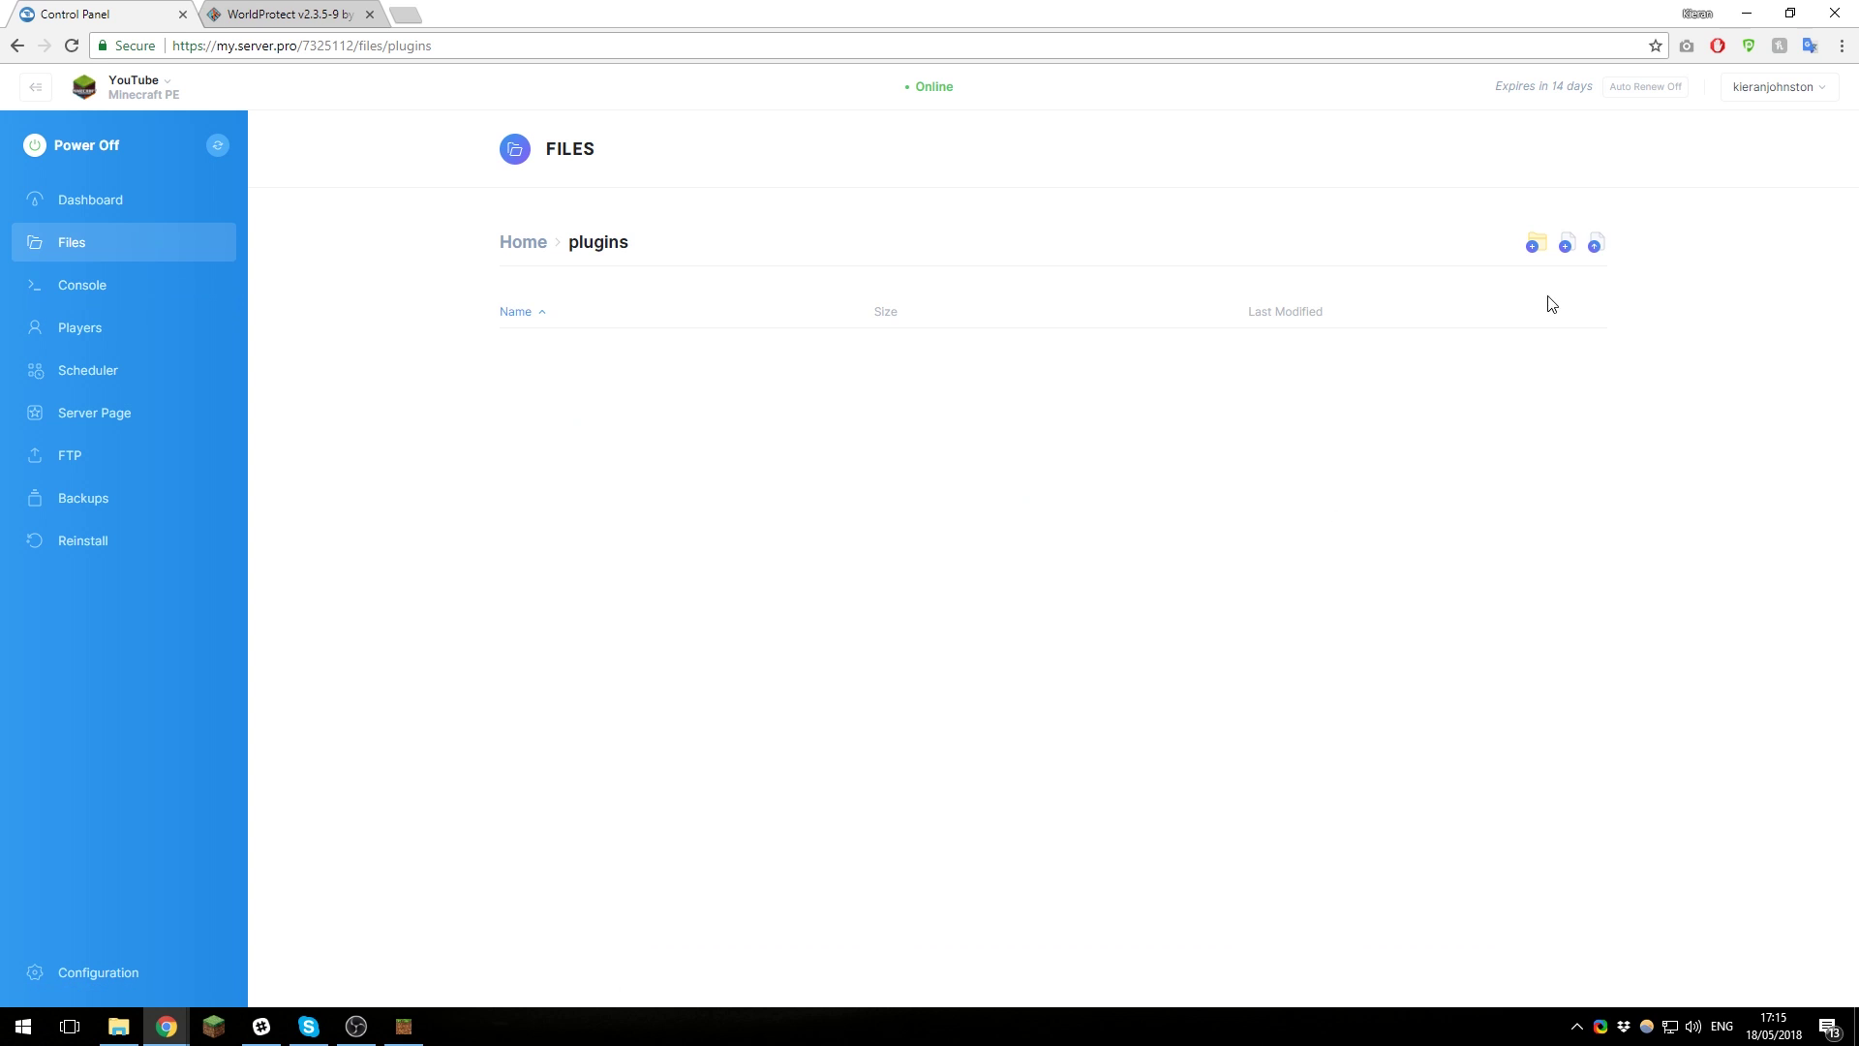
Step: Upload WorldProtect.phar into plugins from the pasted link and restart the server
left_click(1596, 246)
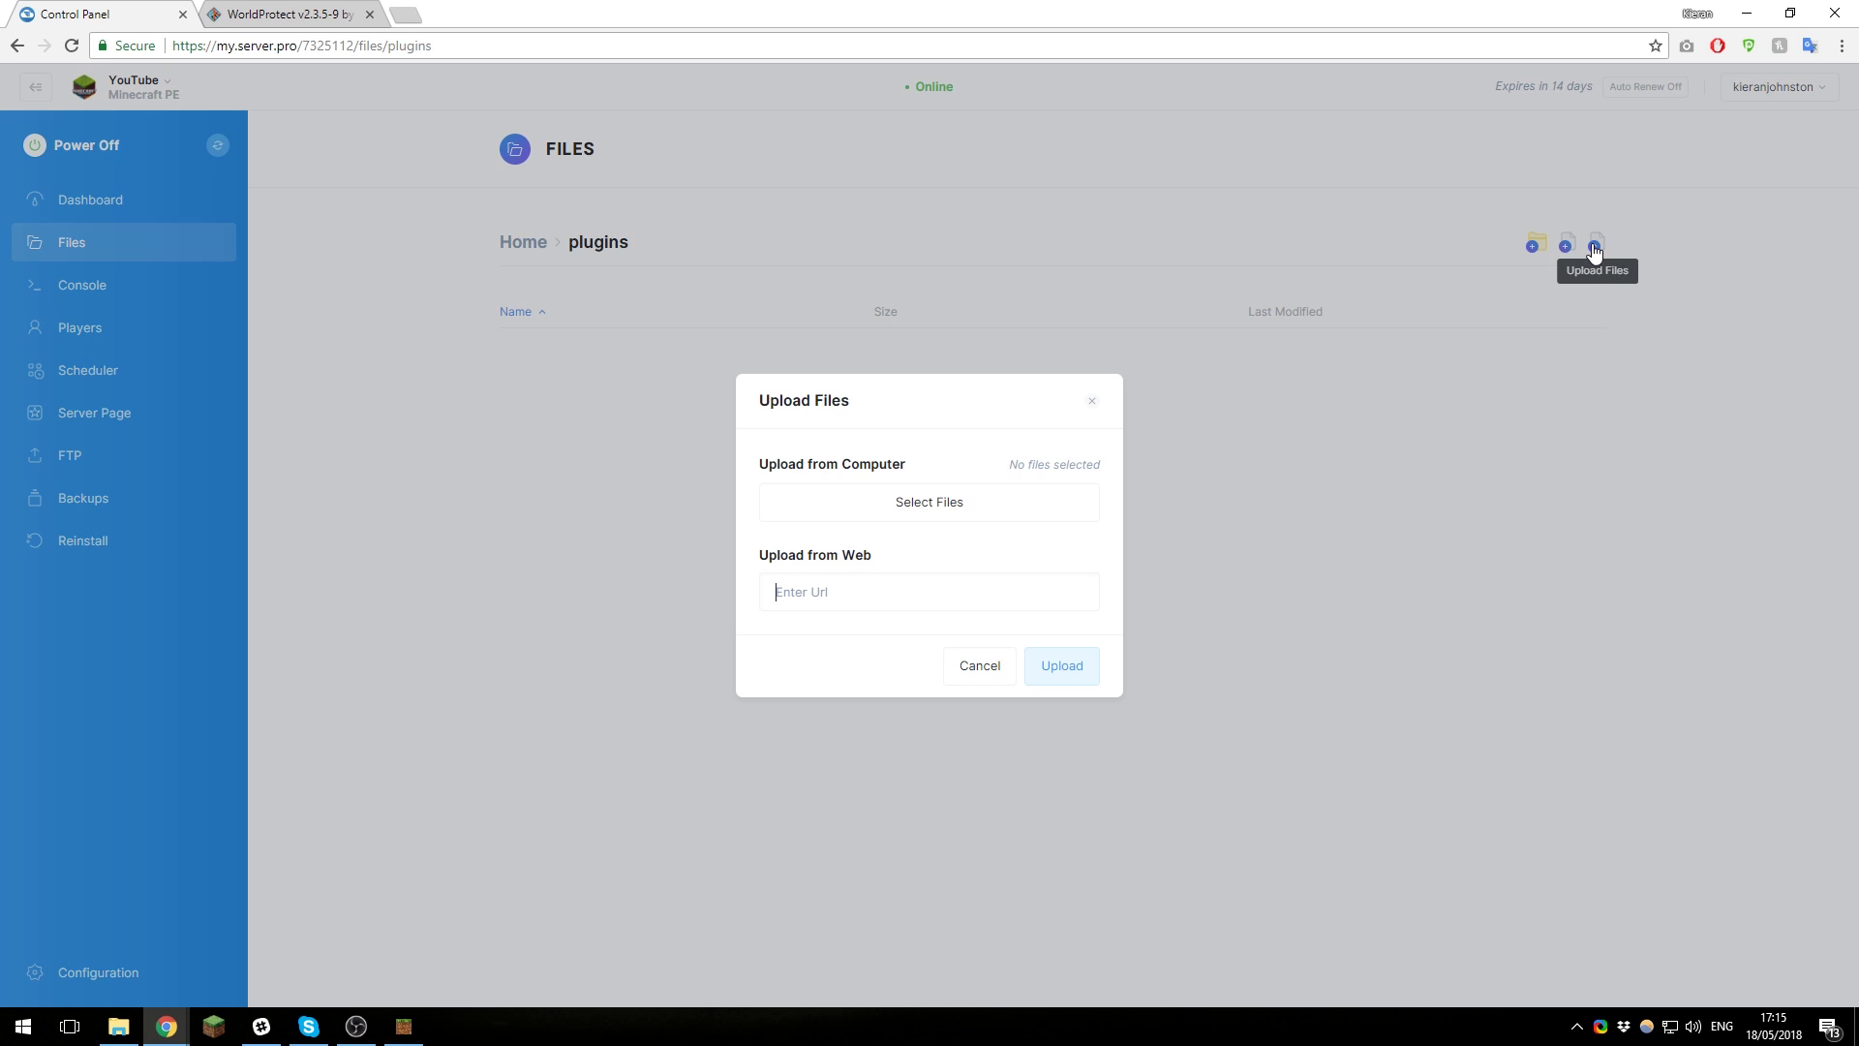
left_click(815, 593)
right_click(815, 592)
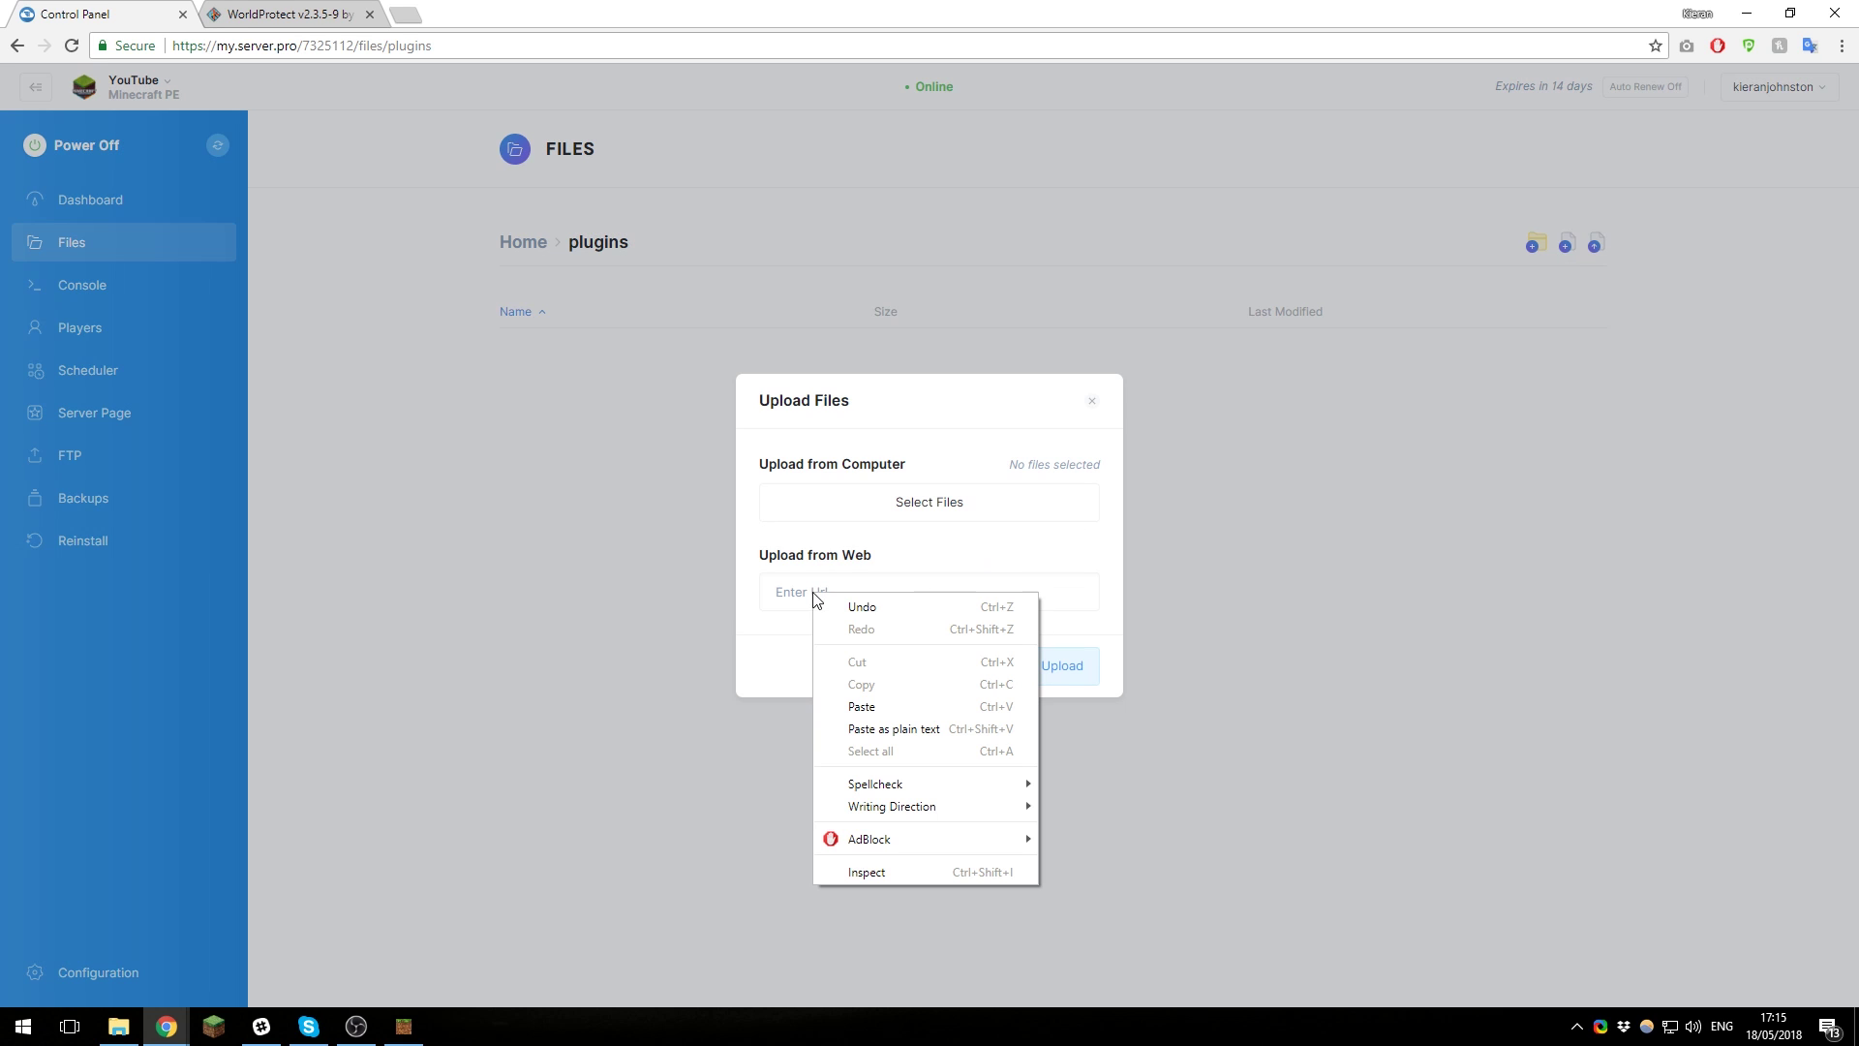
left_click(868, 710)
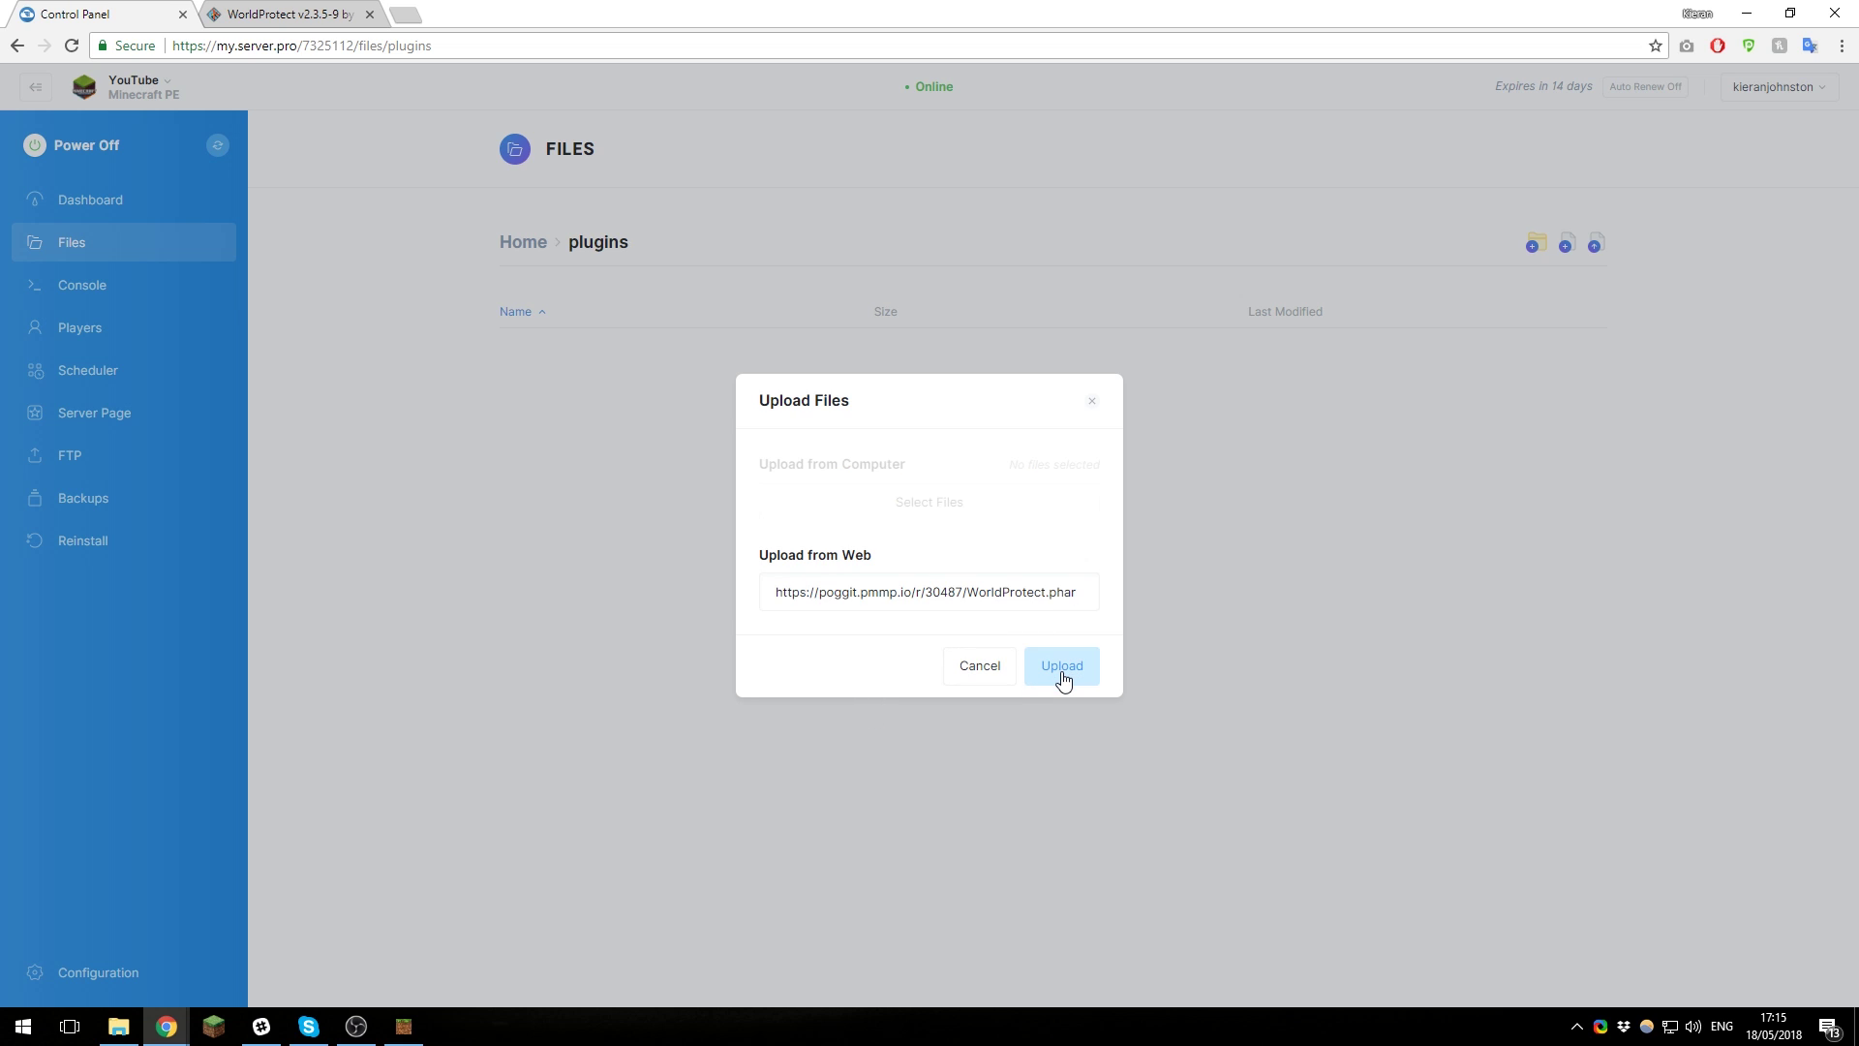
left_click(1063, 671)
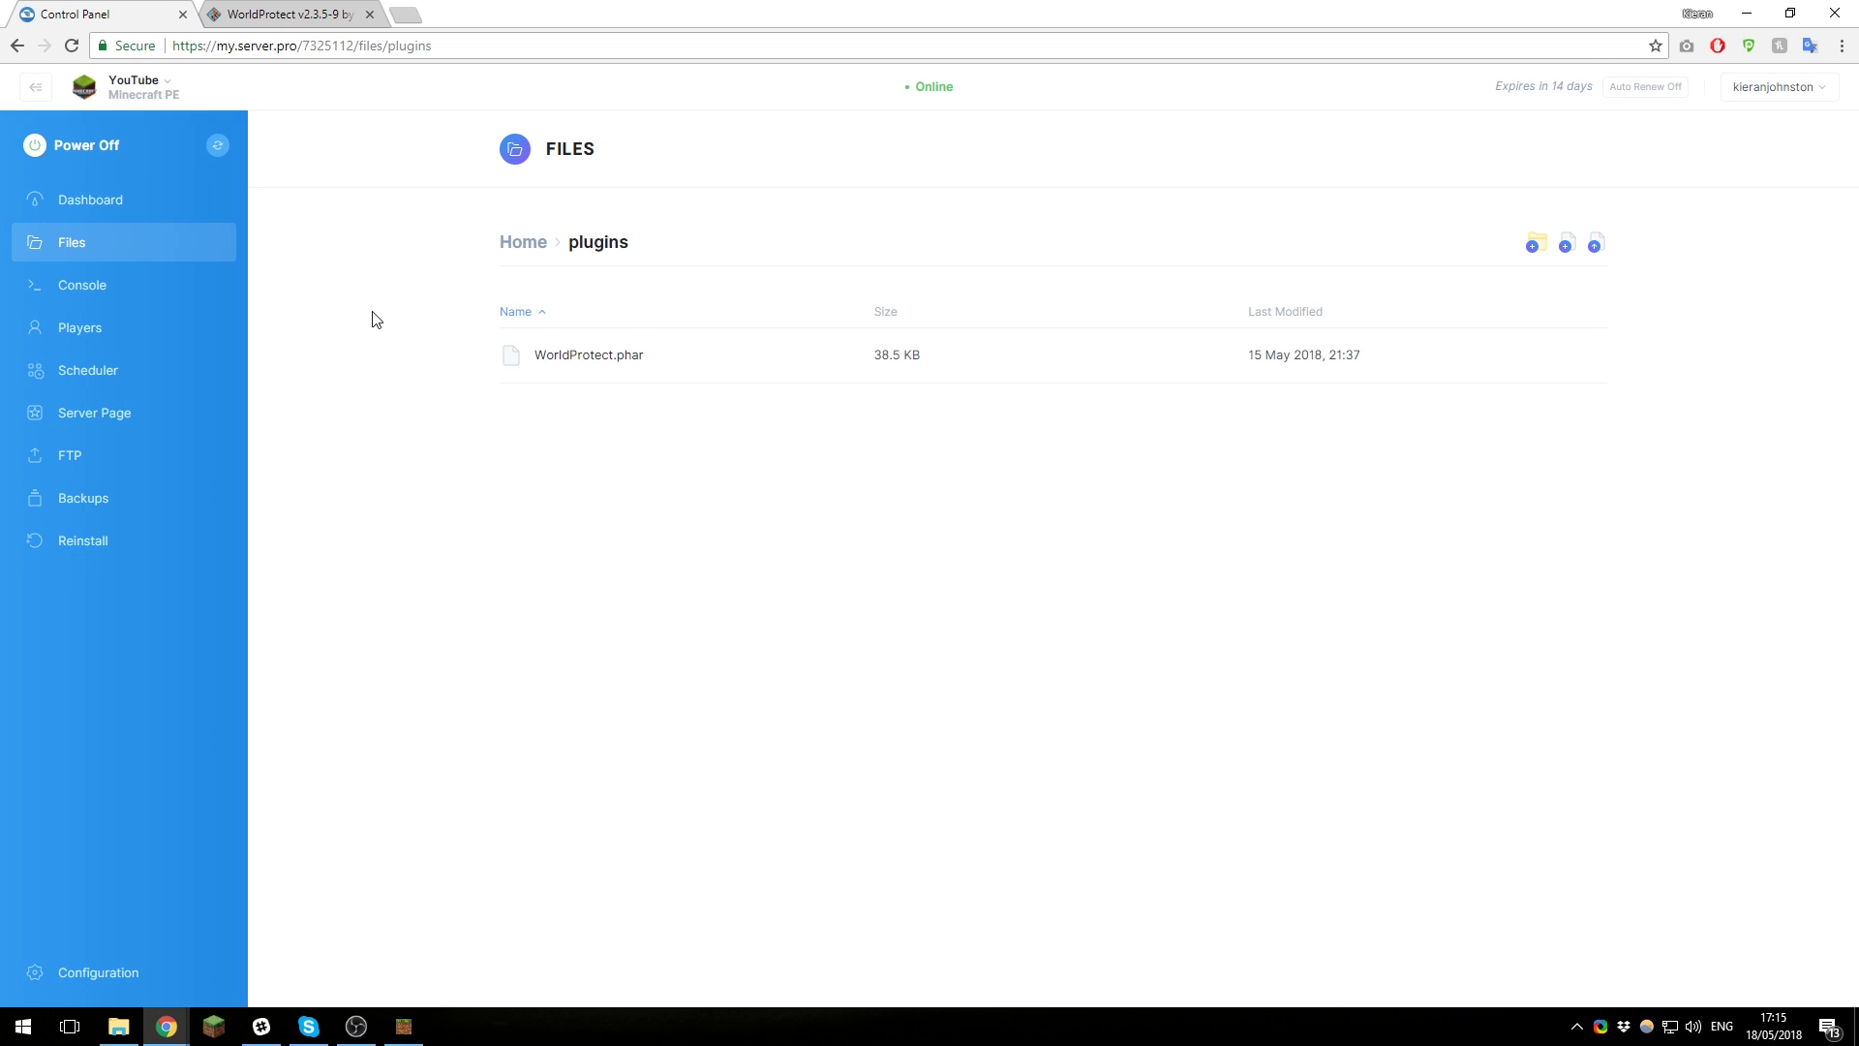
left_click(217, 145)
Step: Read the WorldProtect Documentation's command reference on Poggit, then go back to the control panel
left_click(264, 11)
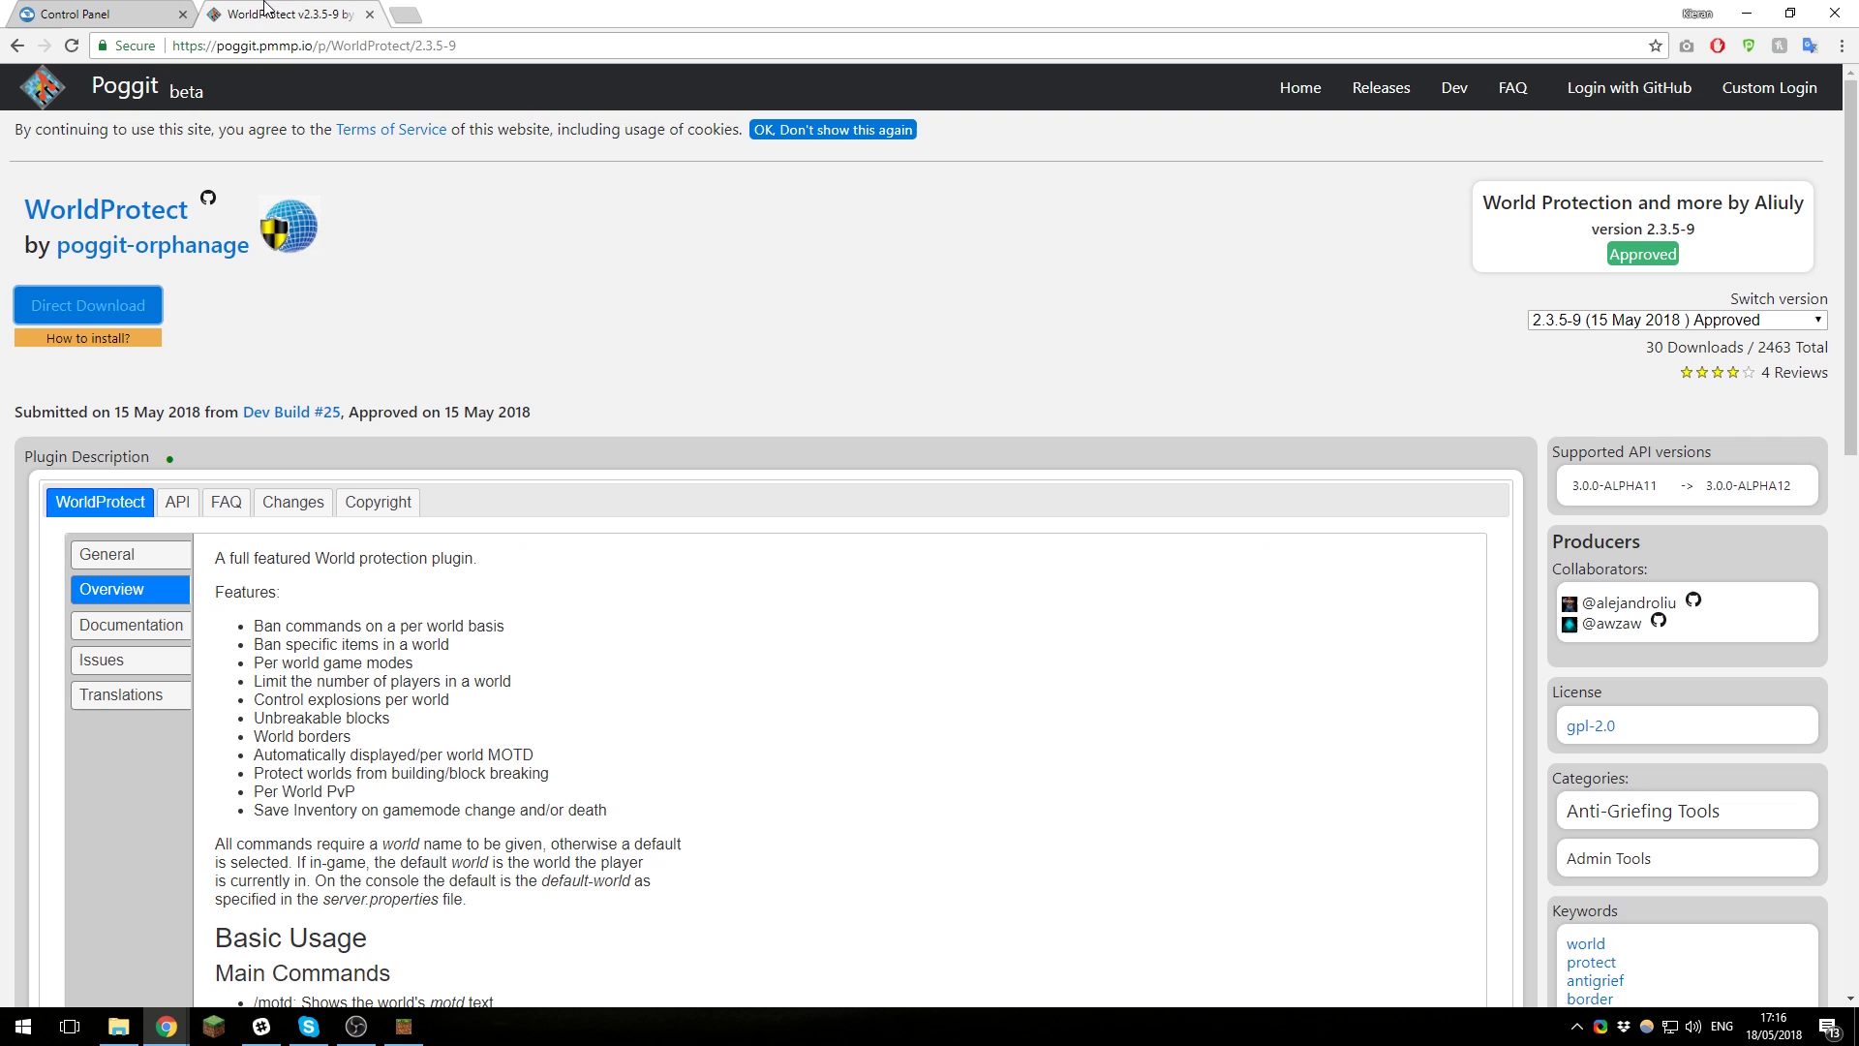
scroll(349, 572, "down", 2)
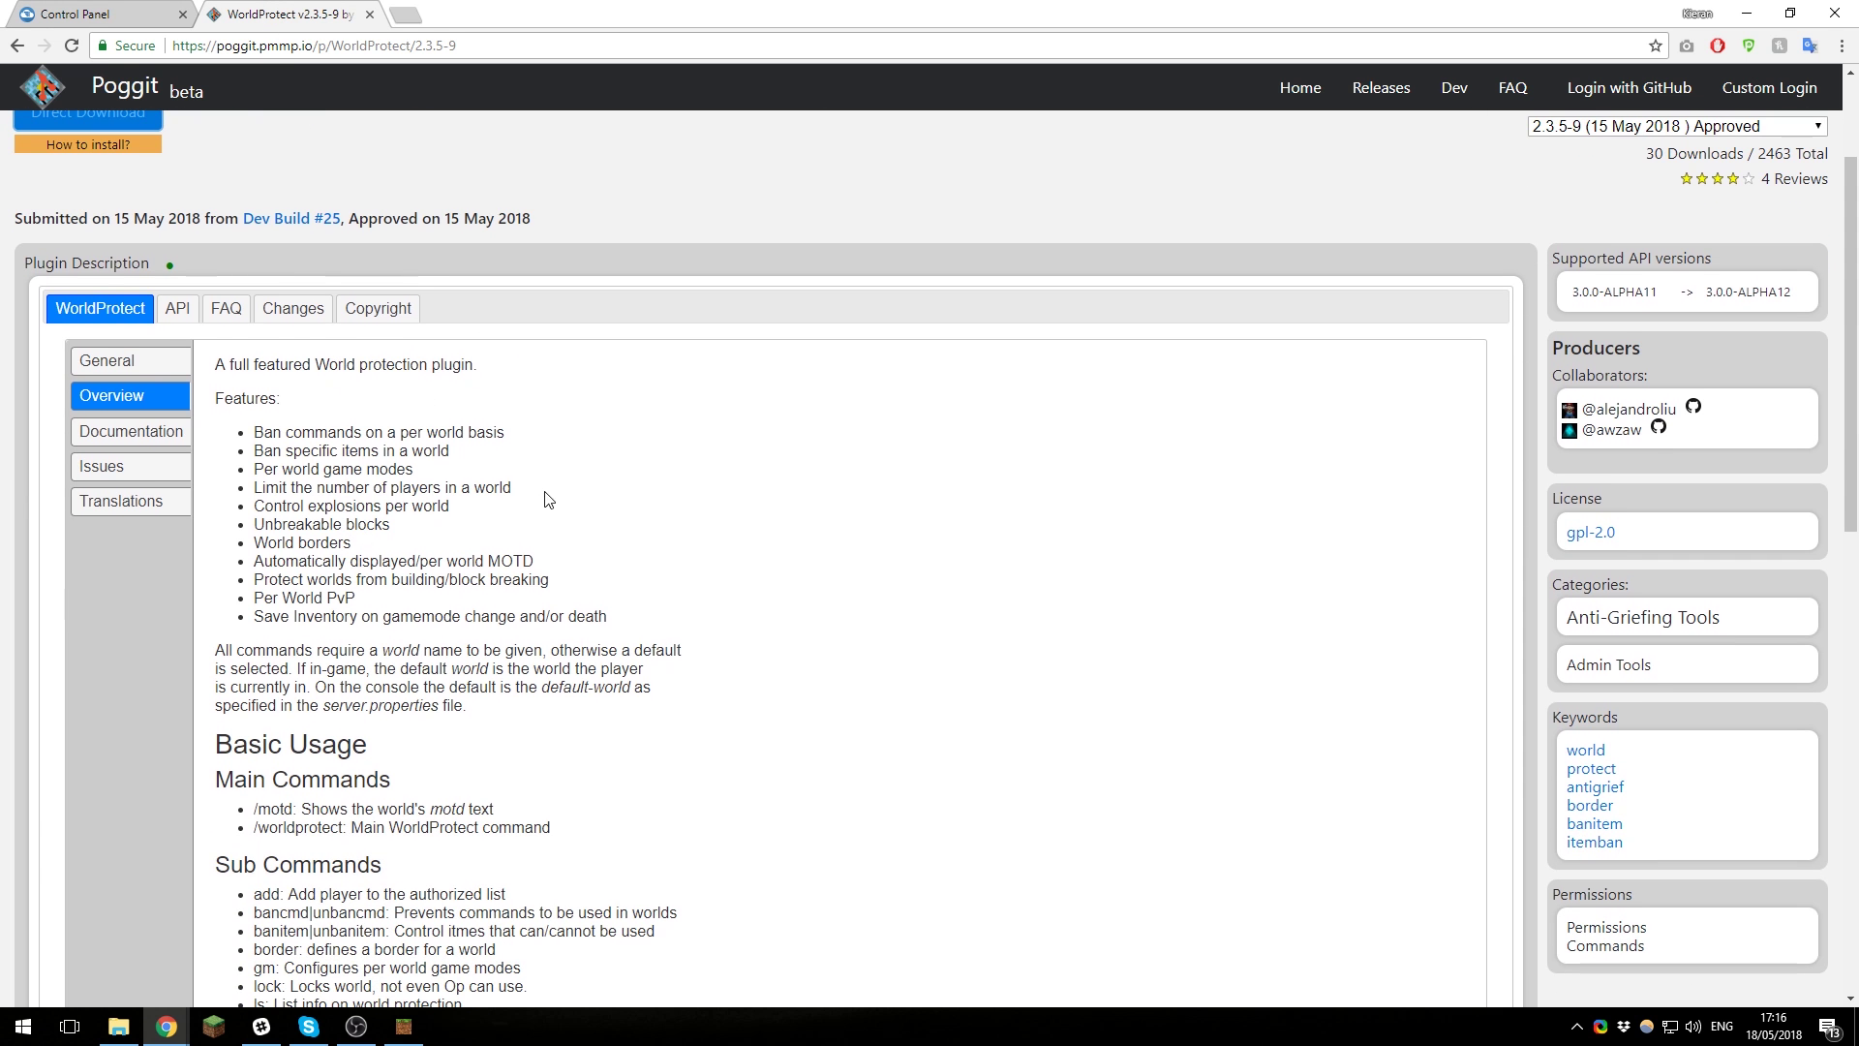
left_click(118, 431)
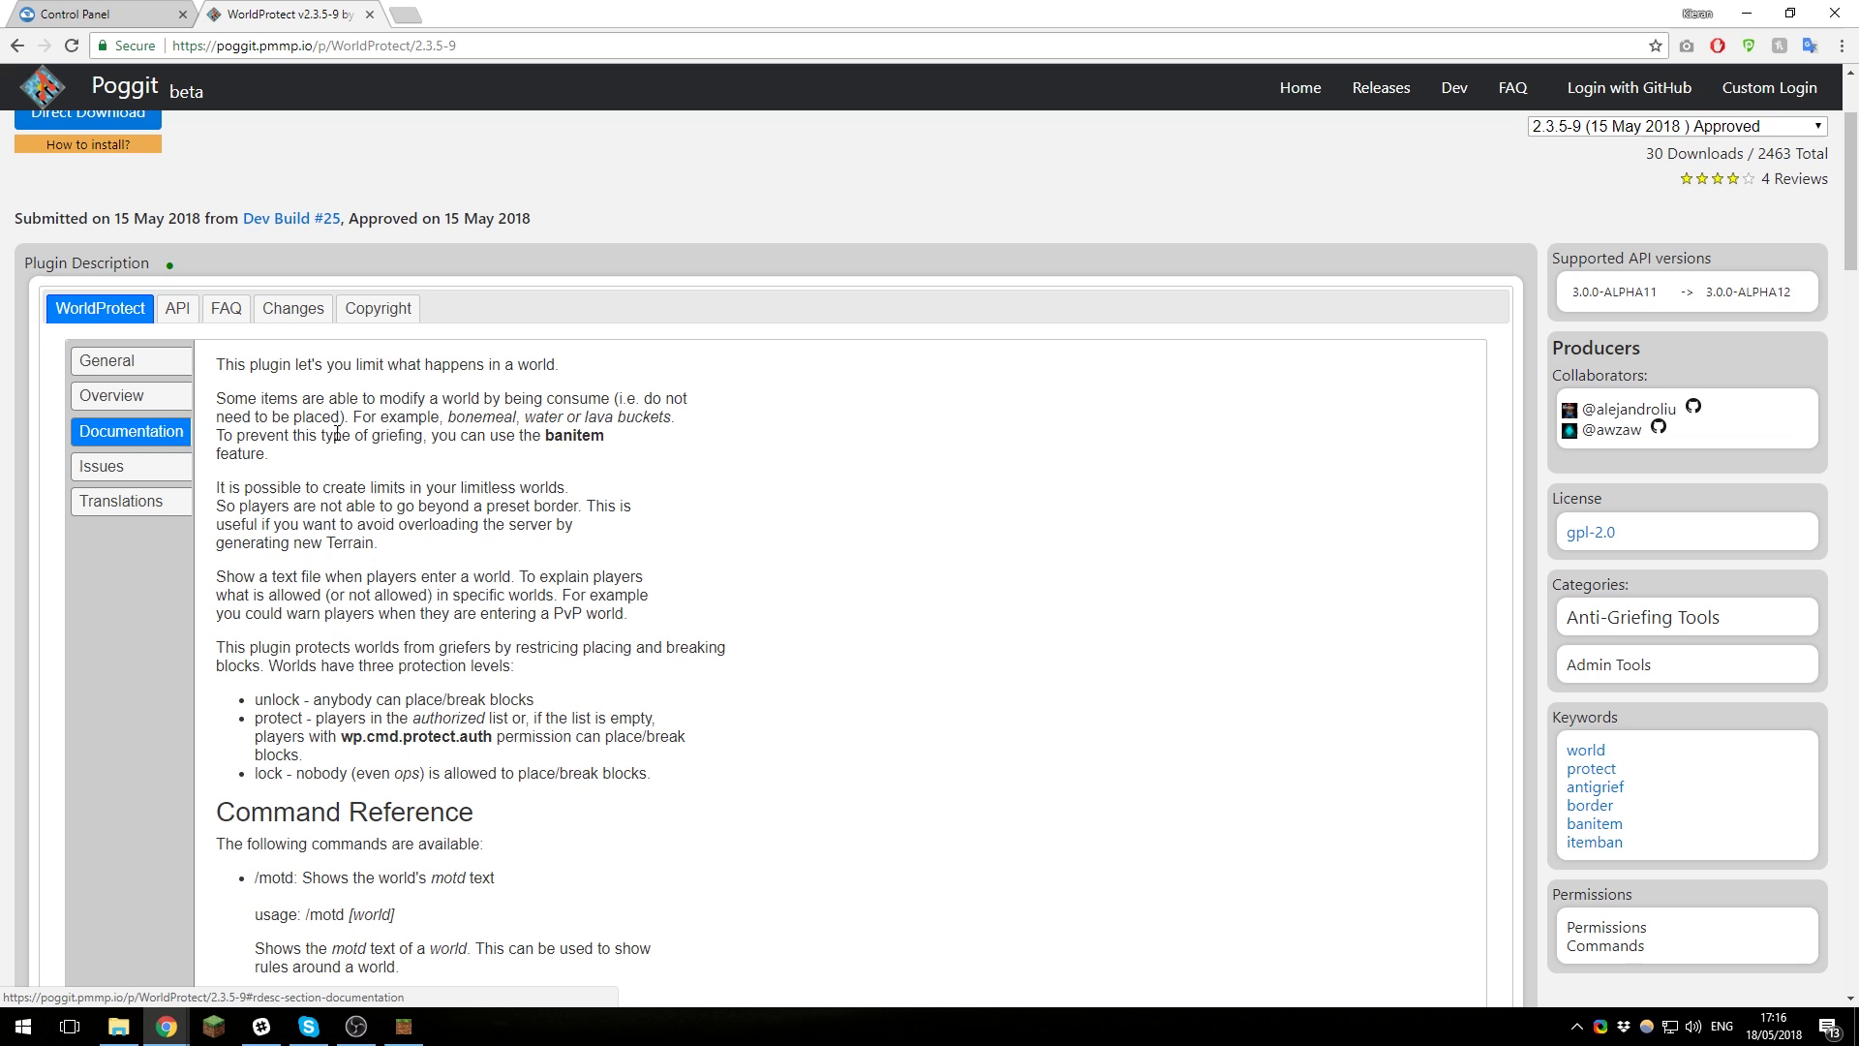
scroll(360, 442, "down", 3)
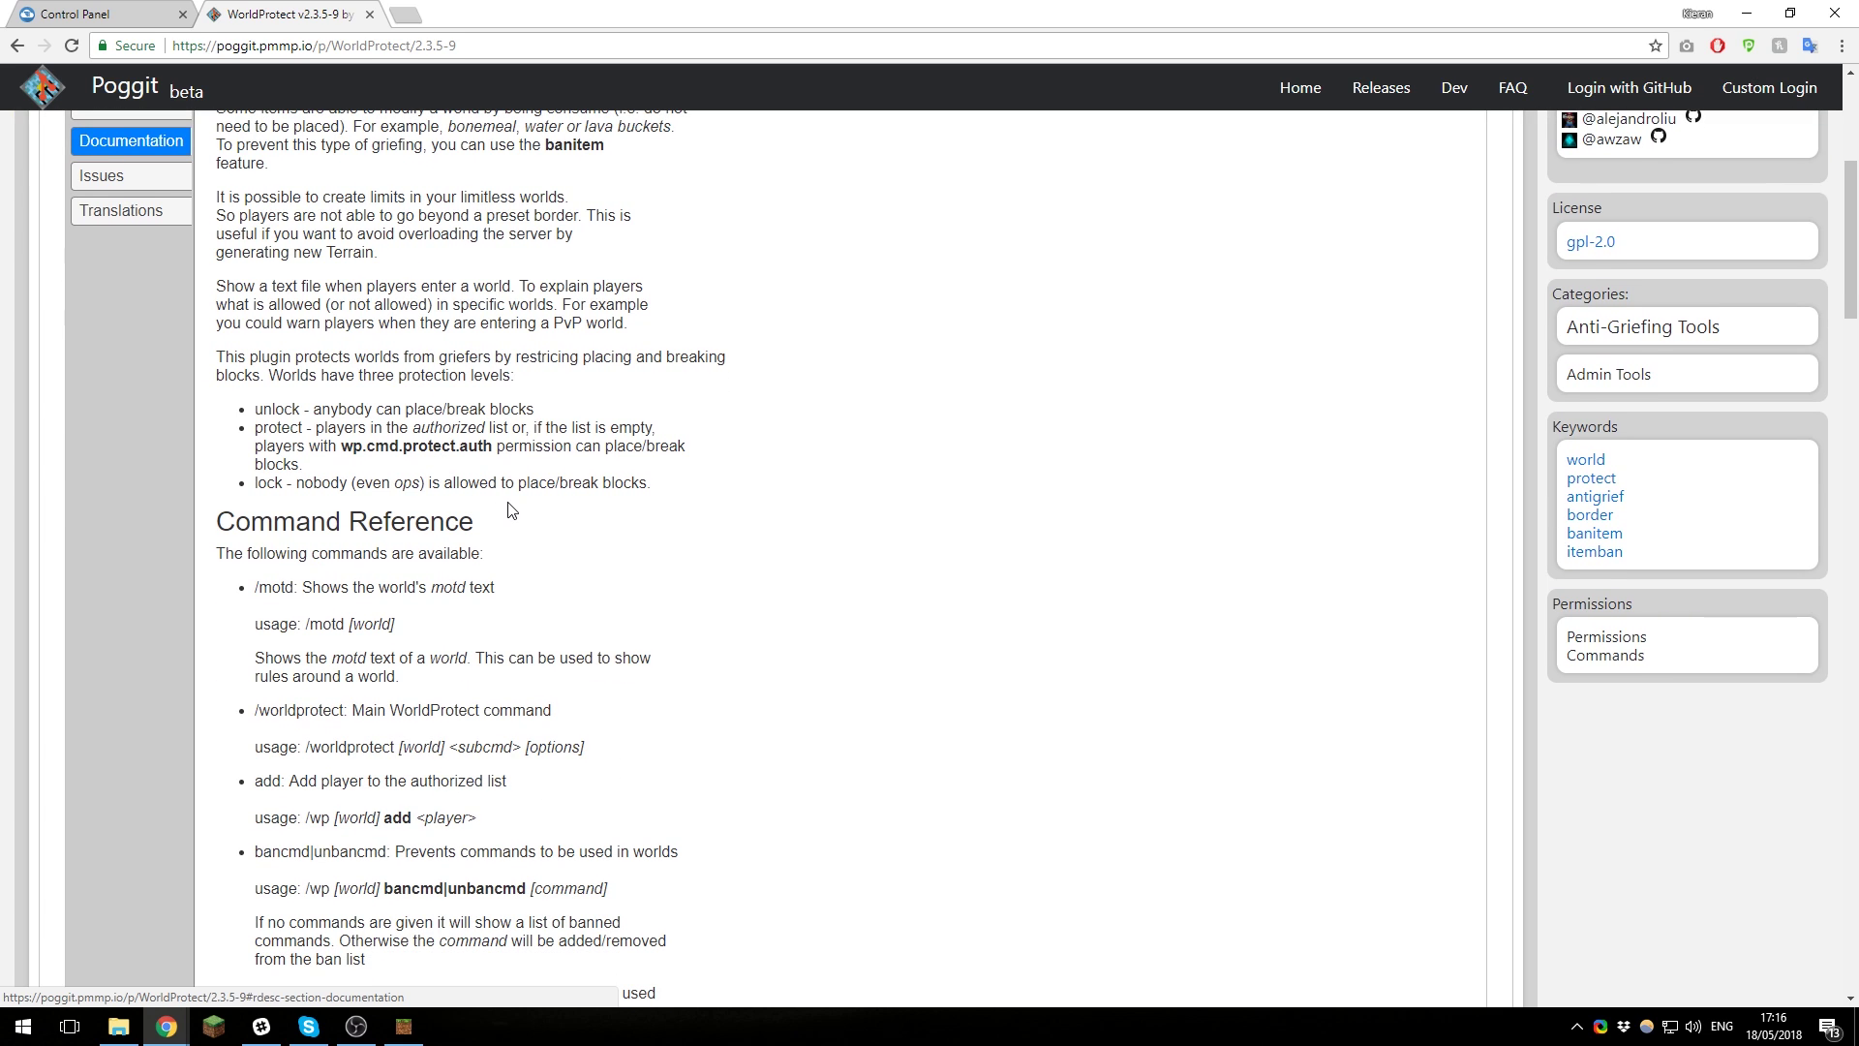
scroll(512, 510, "down", 7)
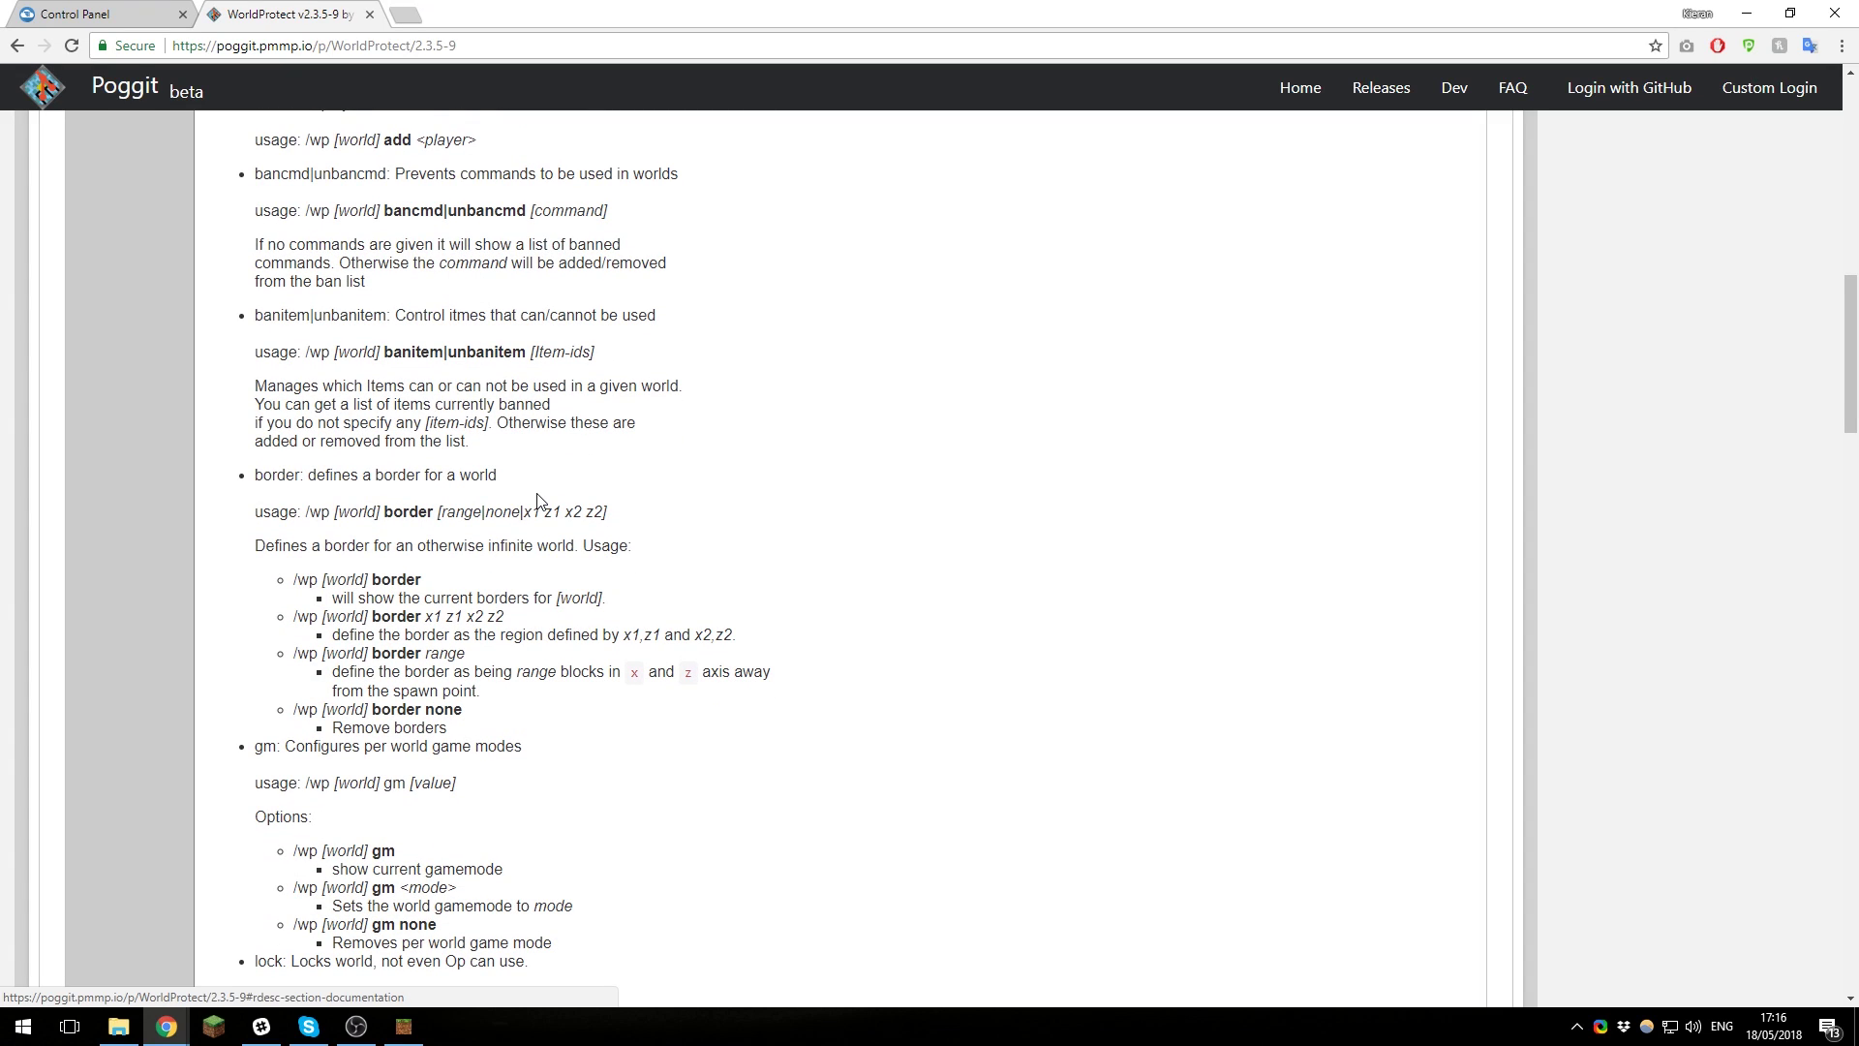
scroll(539, 498, "down", 8)
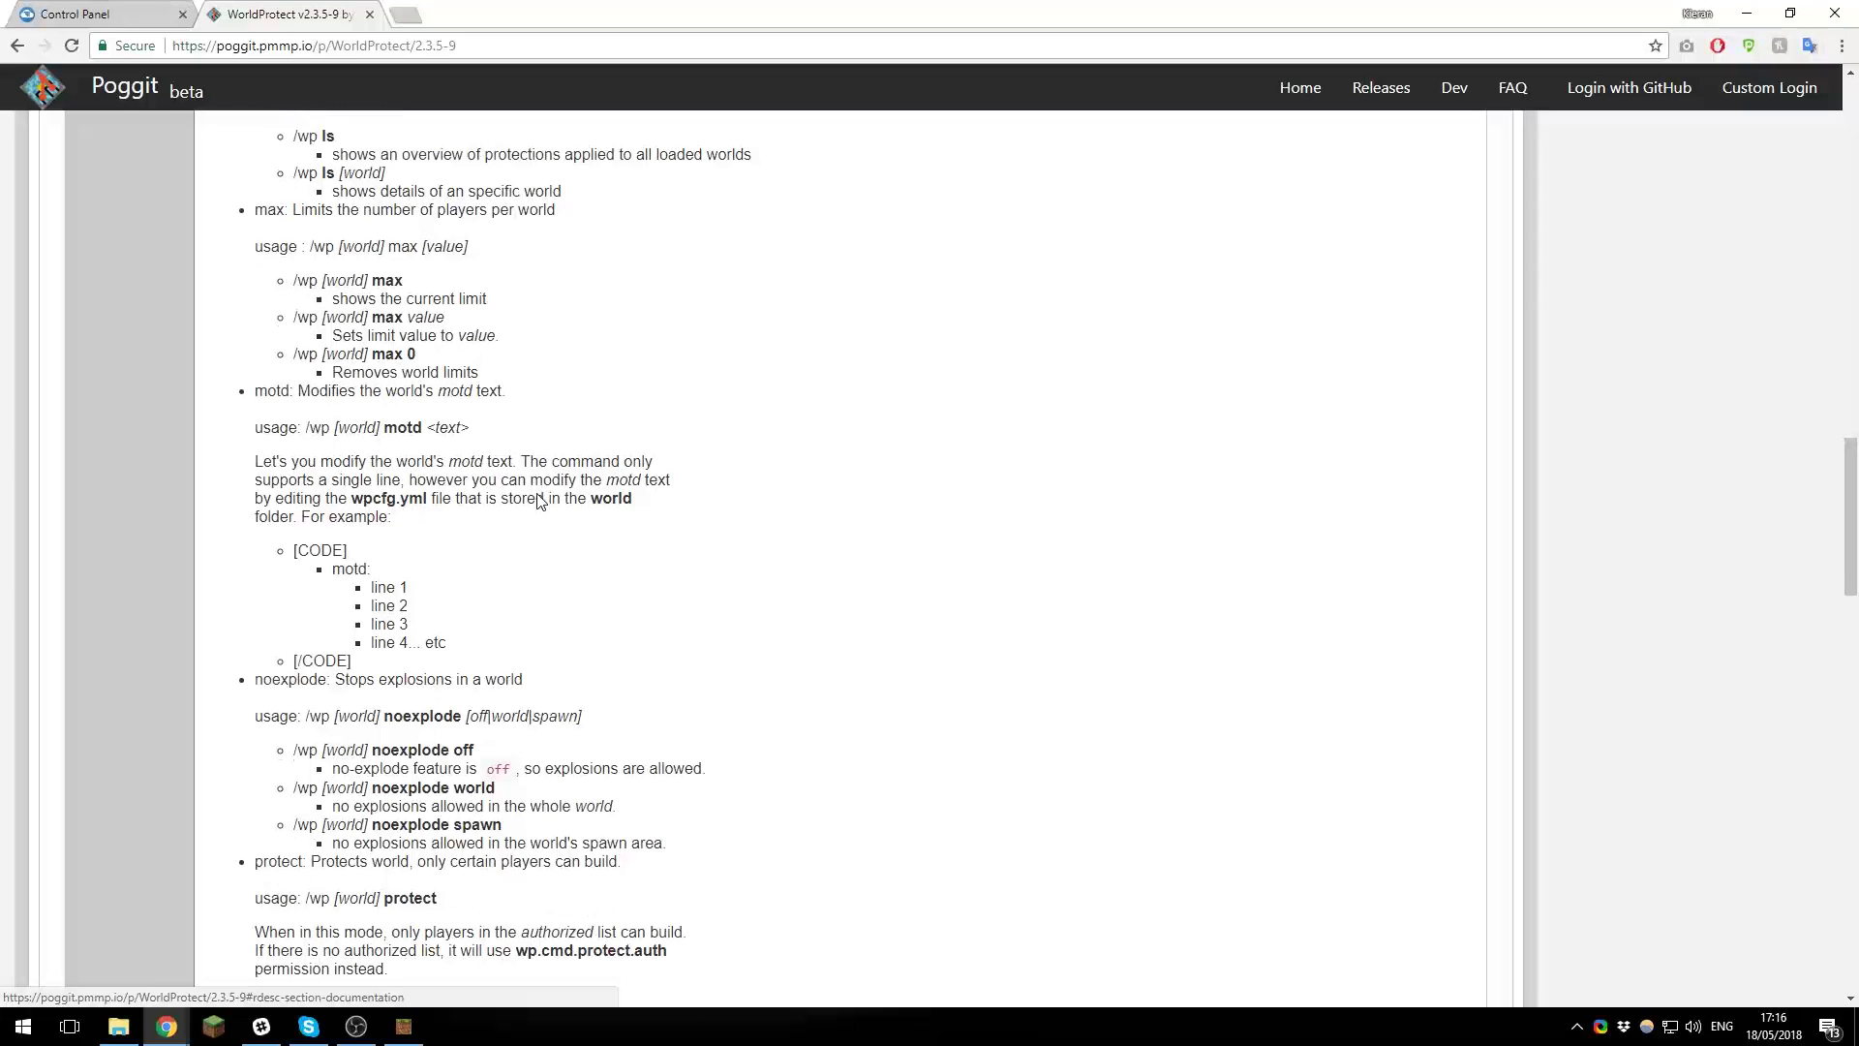
scroll(513, 514, "up", 8)
scroll(514, 513, "up", 20)
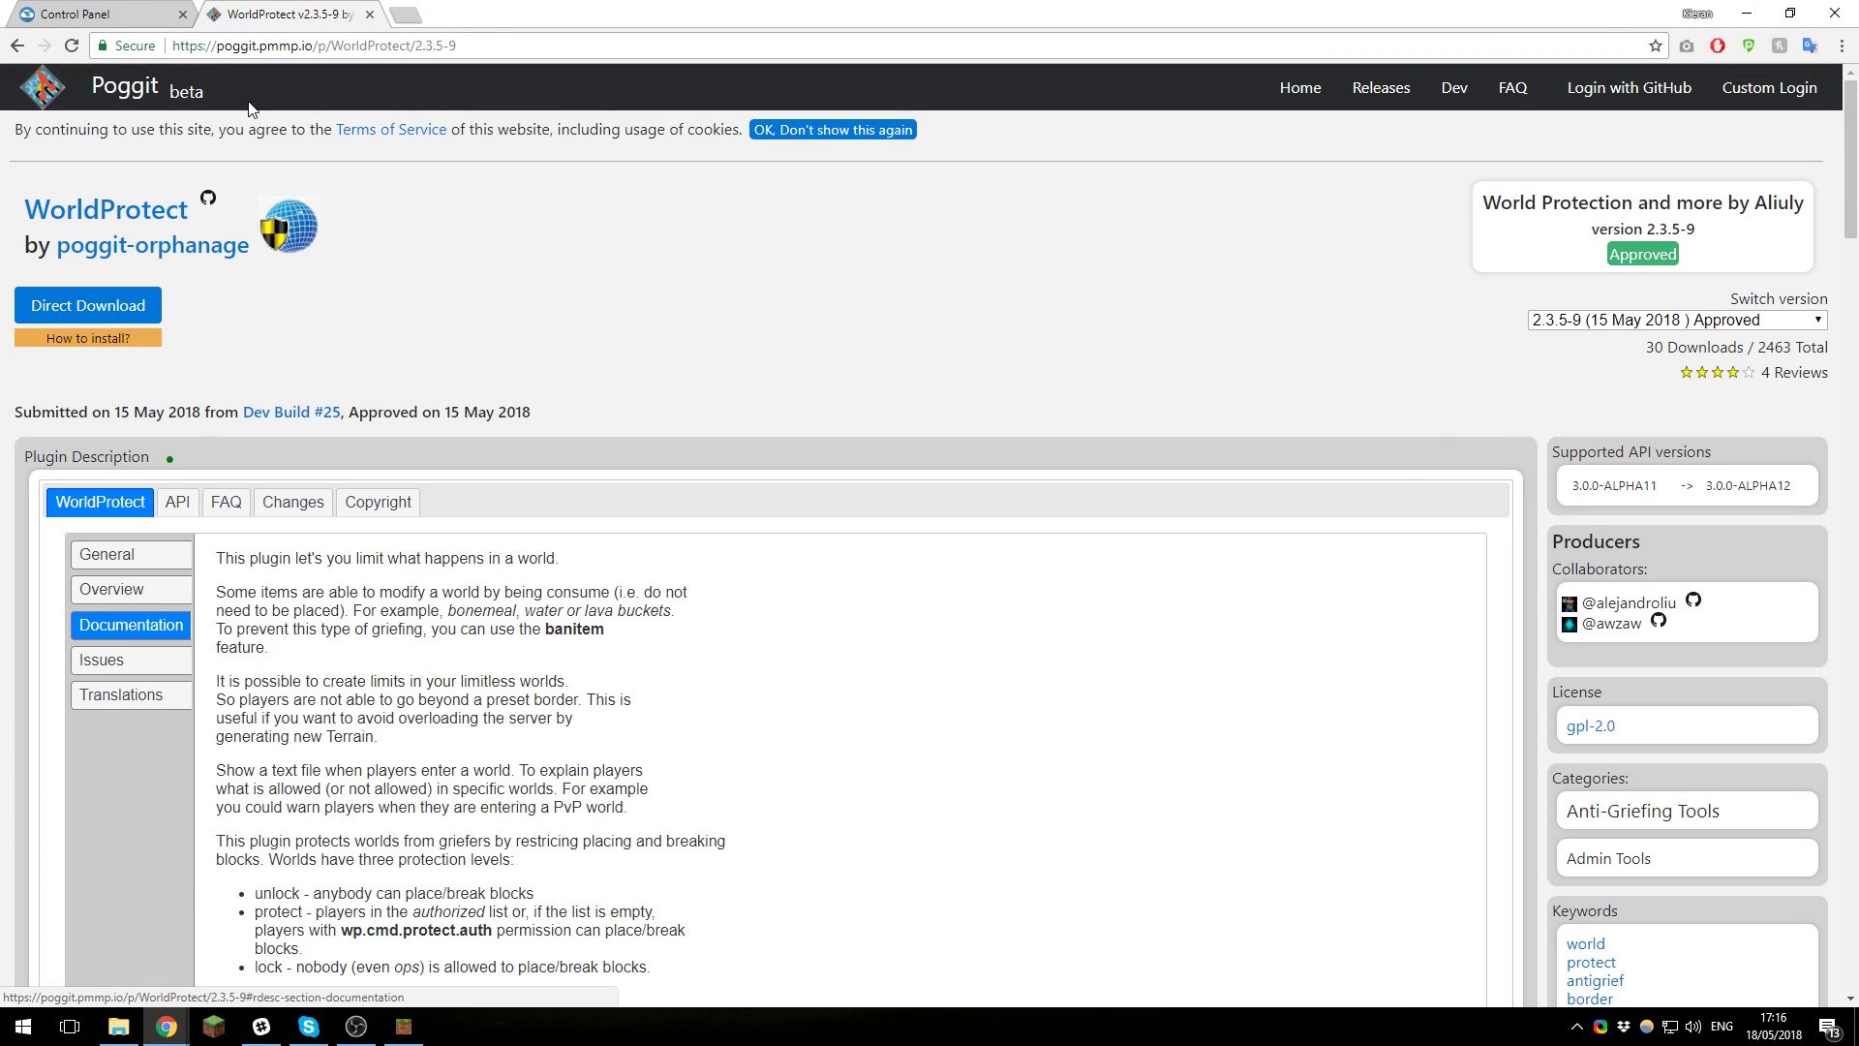
left_click(143, 14)
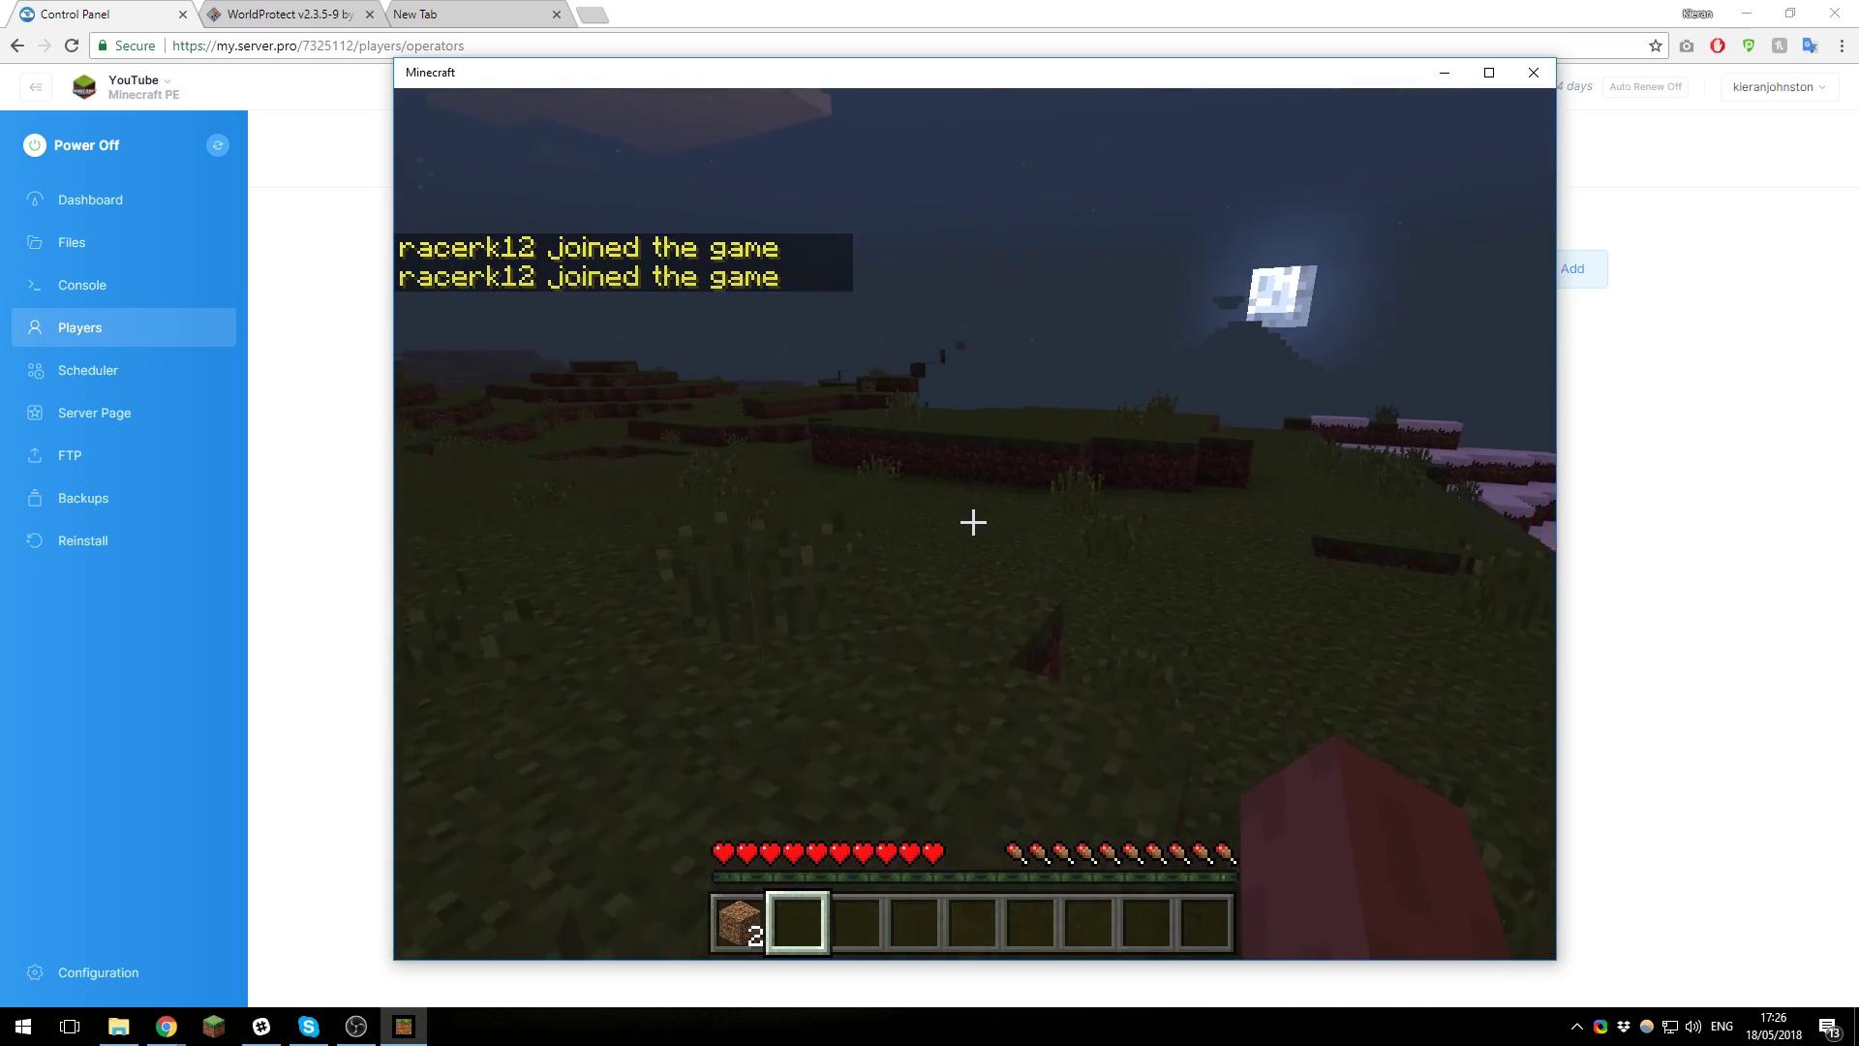
Step: Add your player name to the world's auth list with /wp world add
key("w")
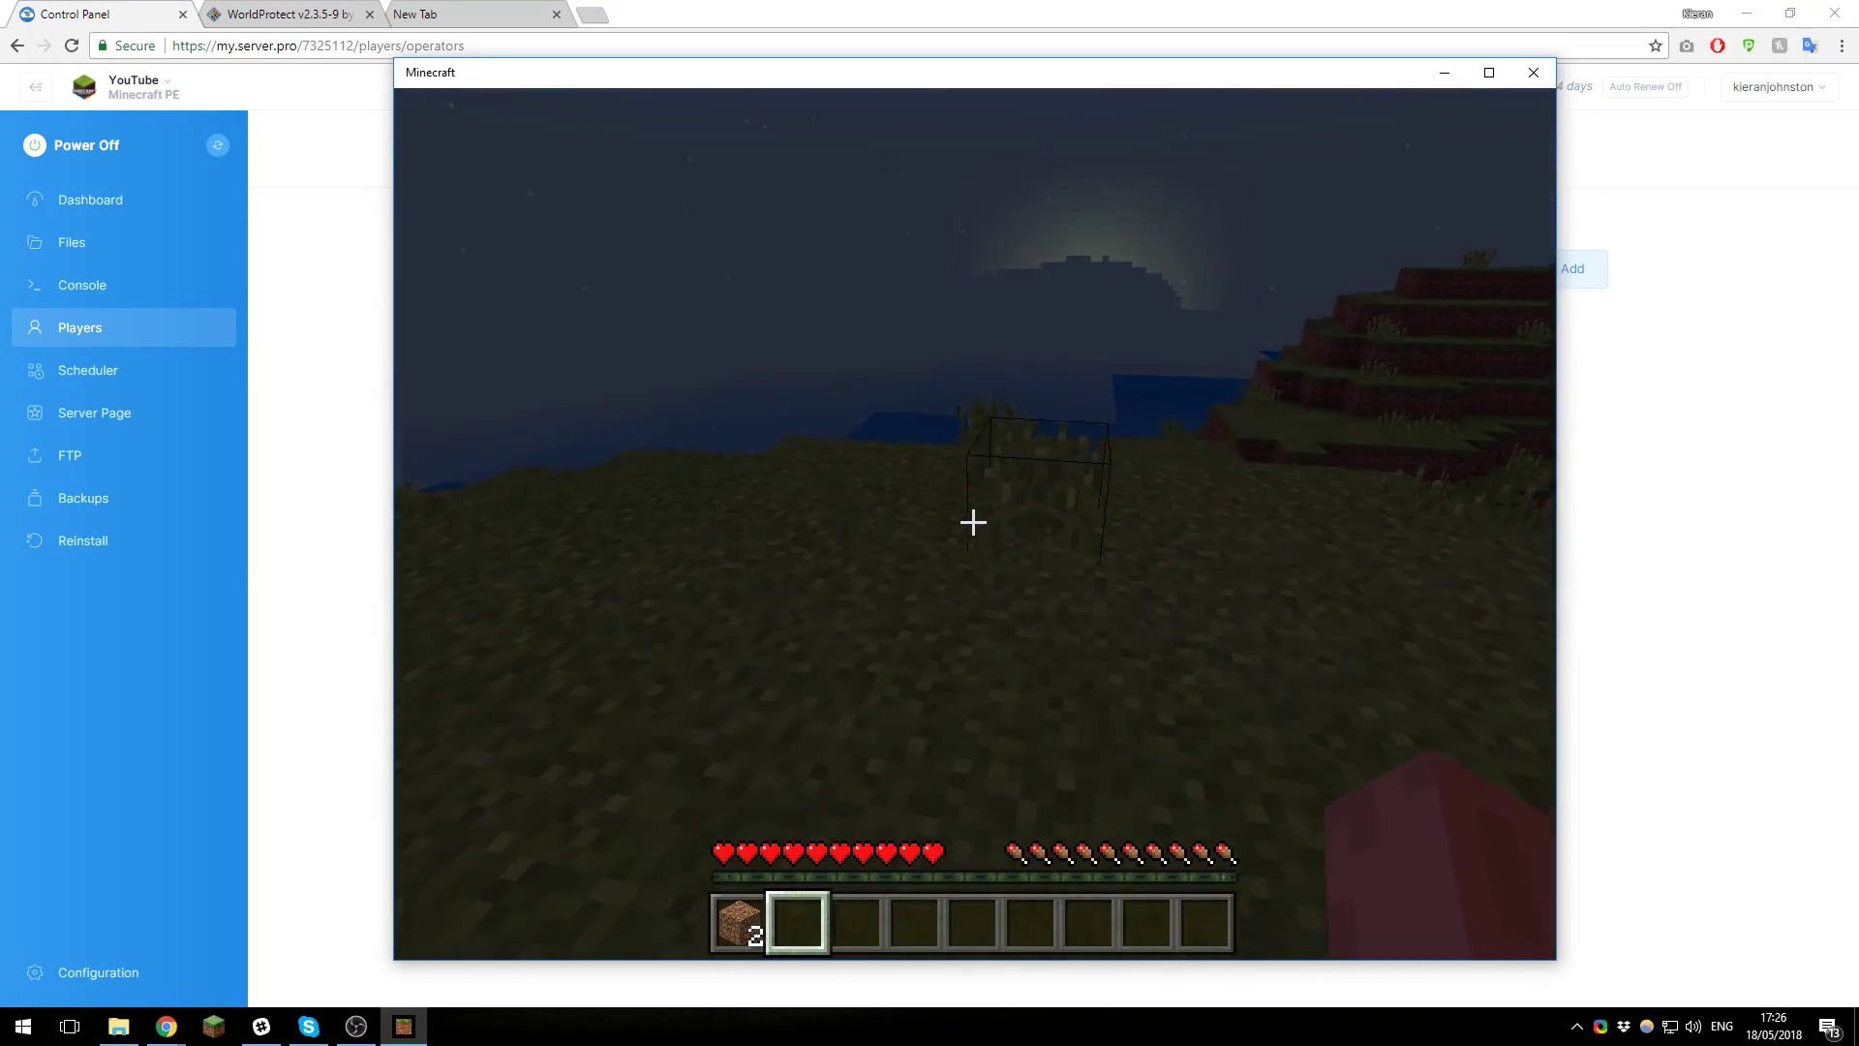
key("w")
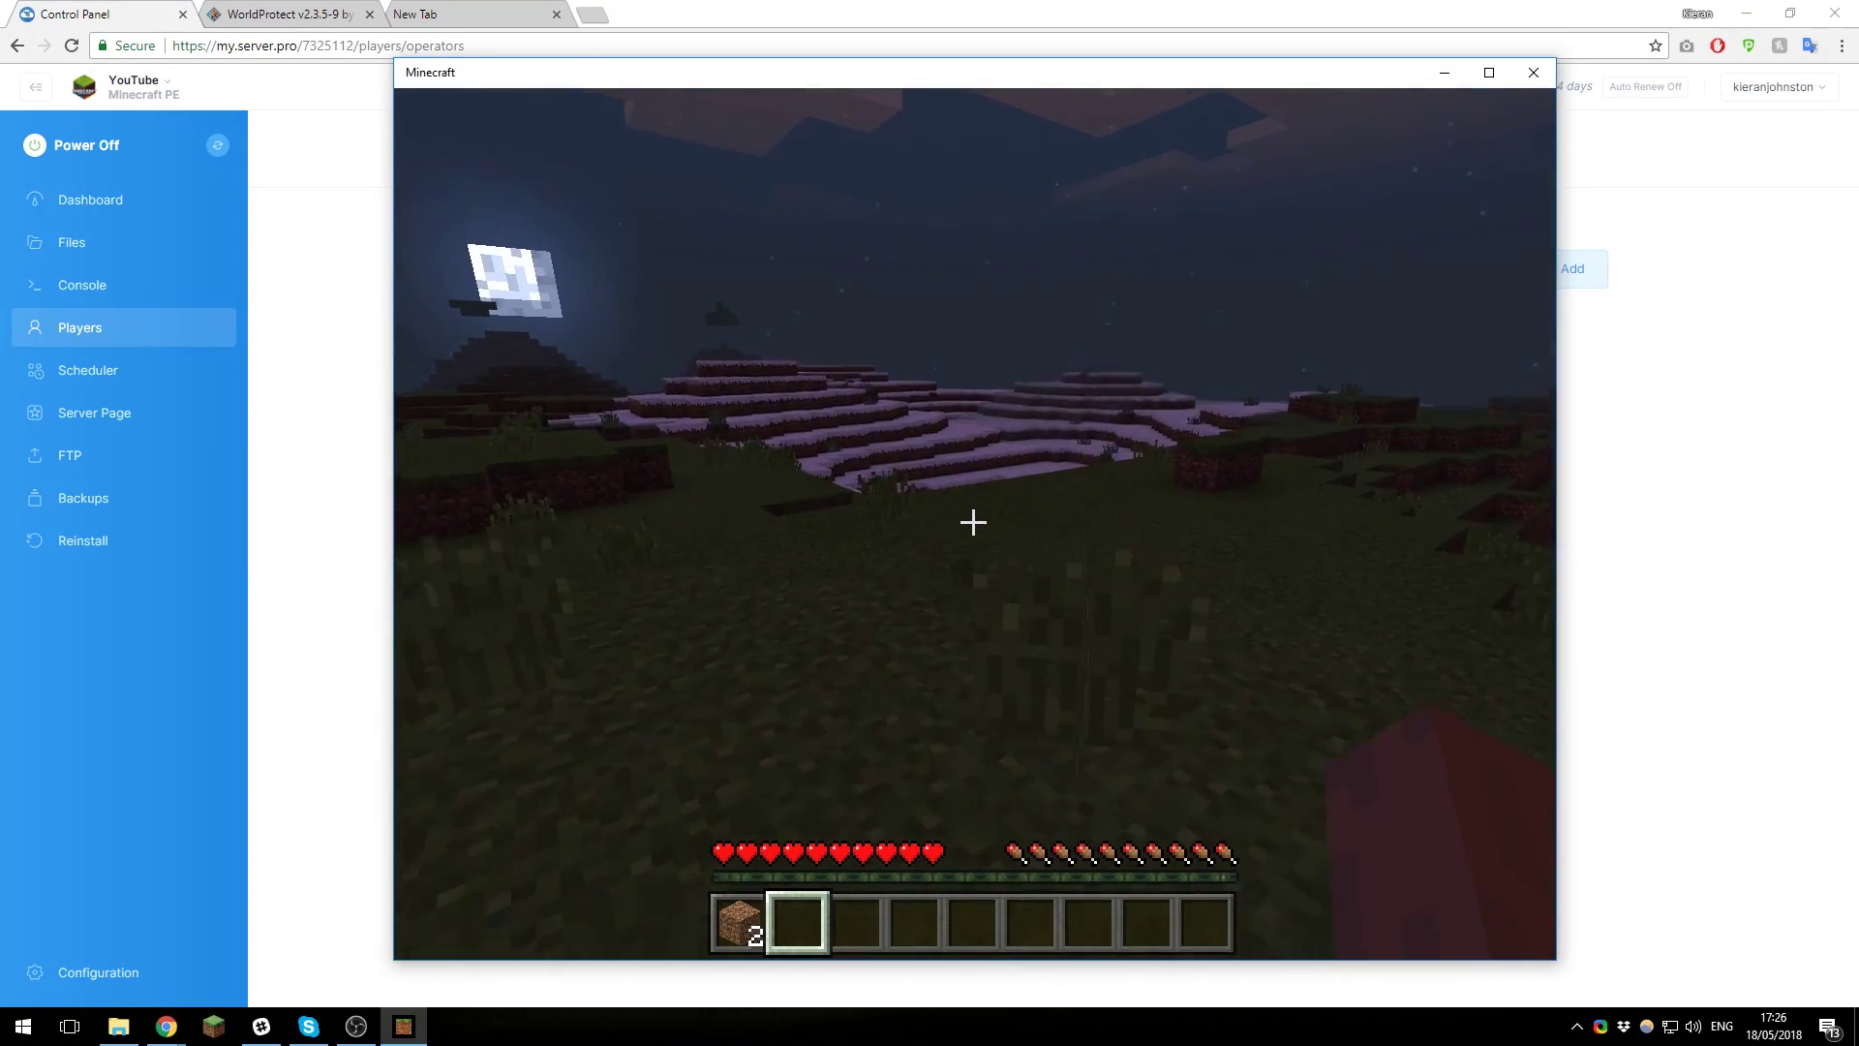
type("t")
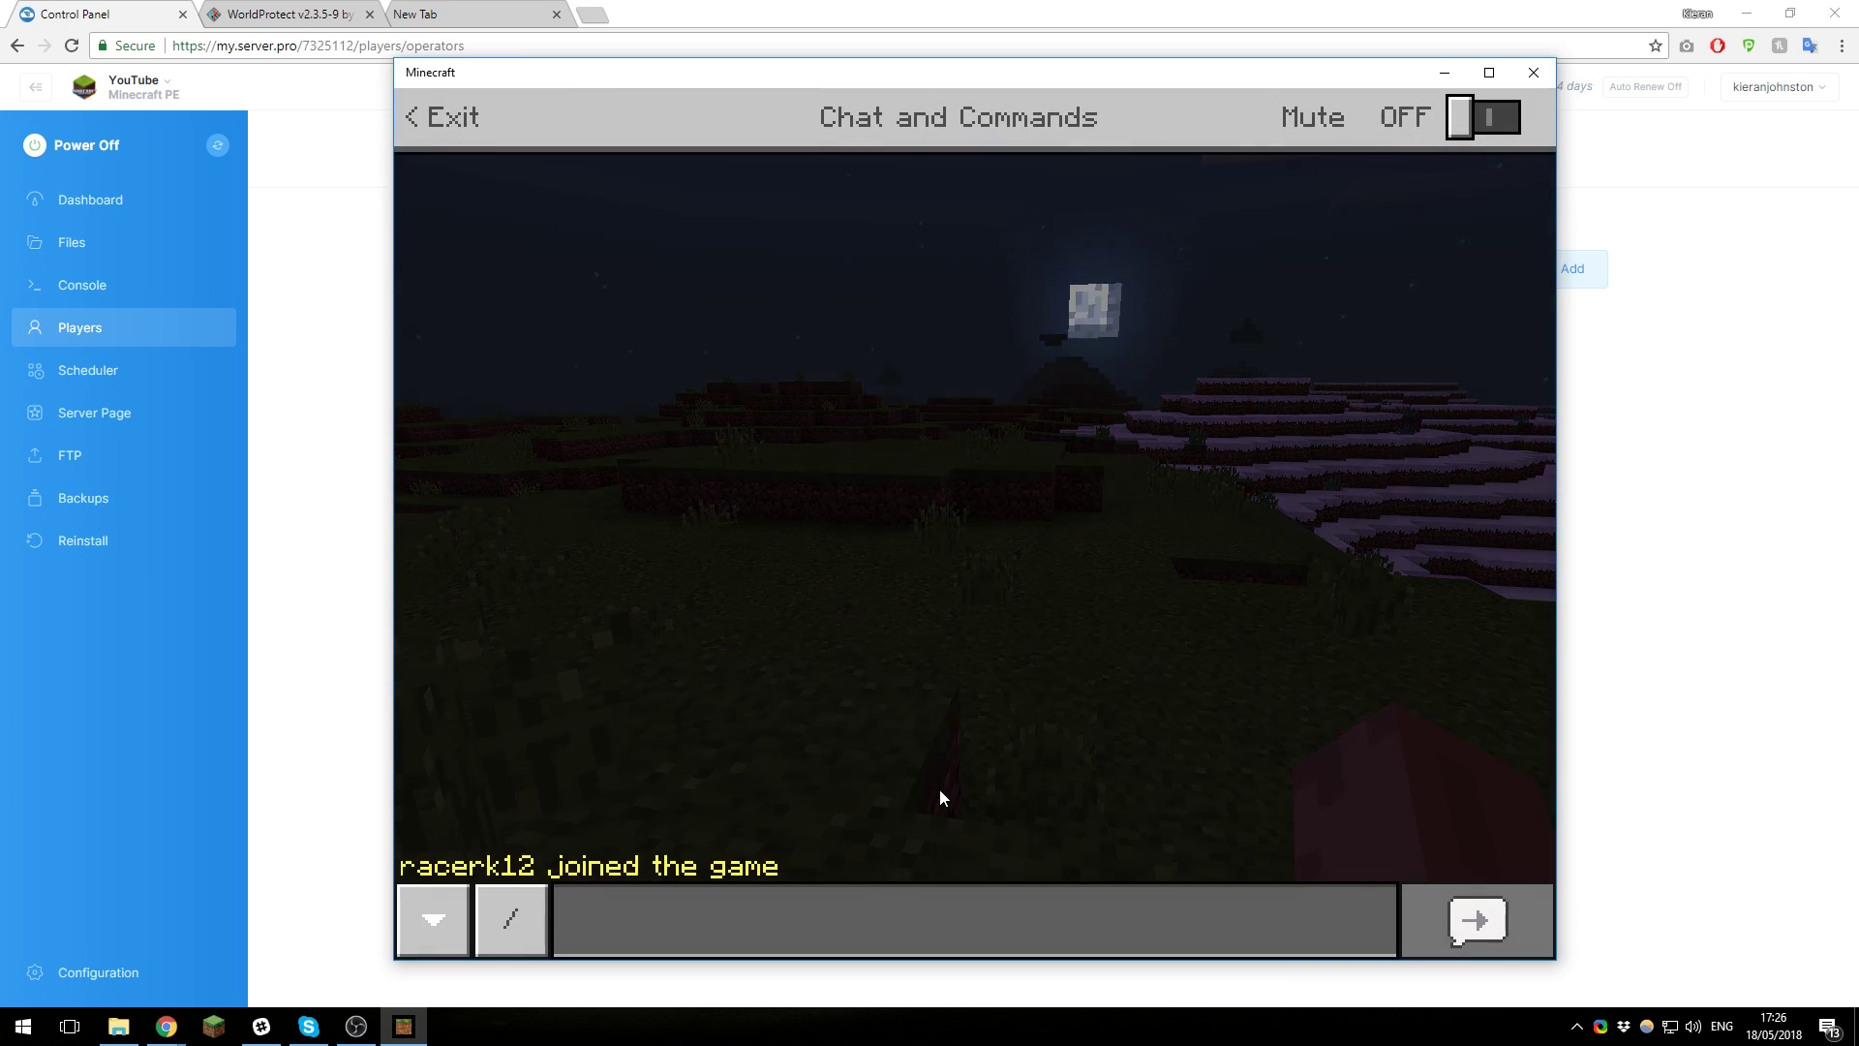
type("/wp ")
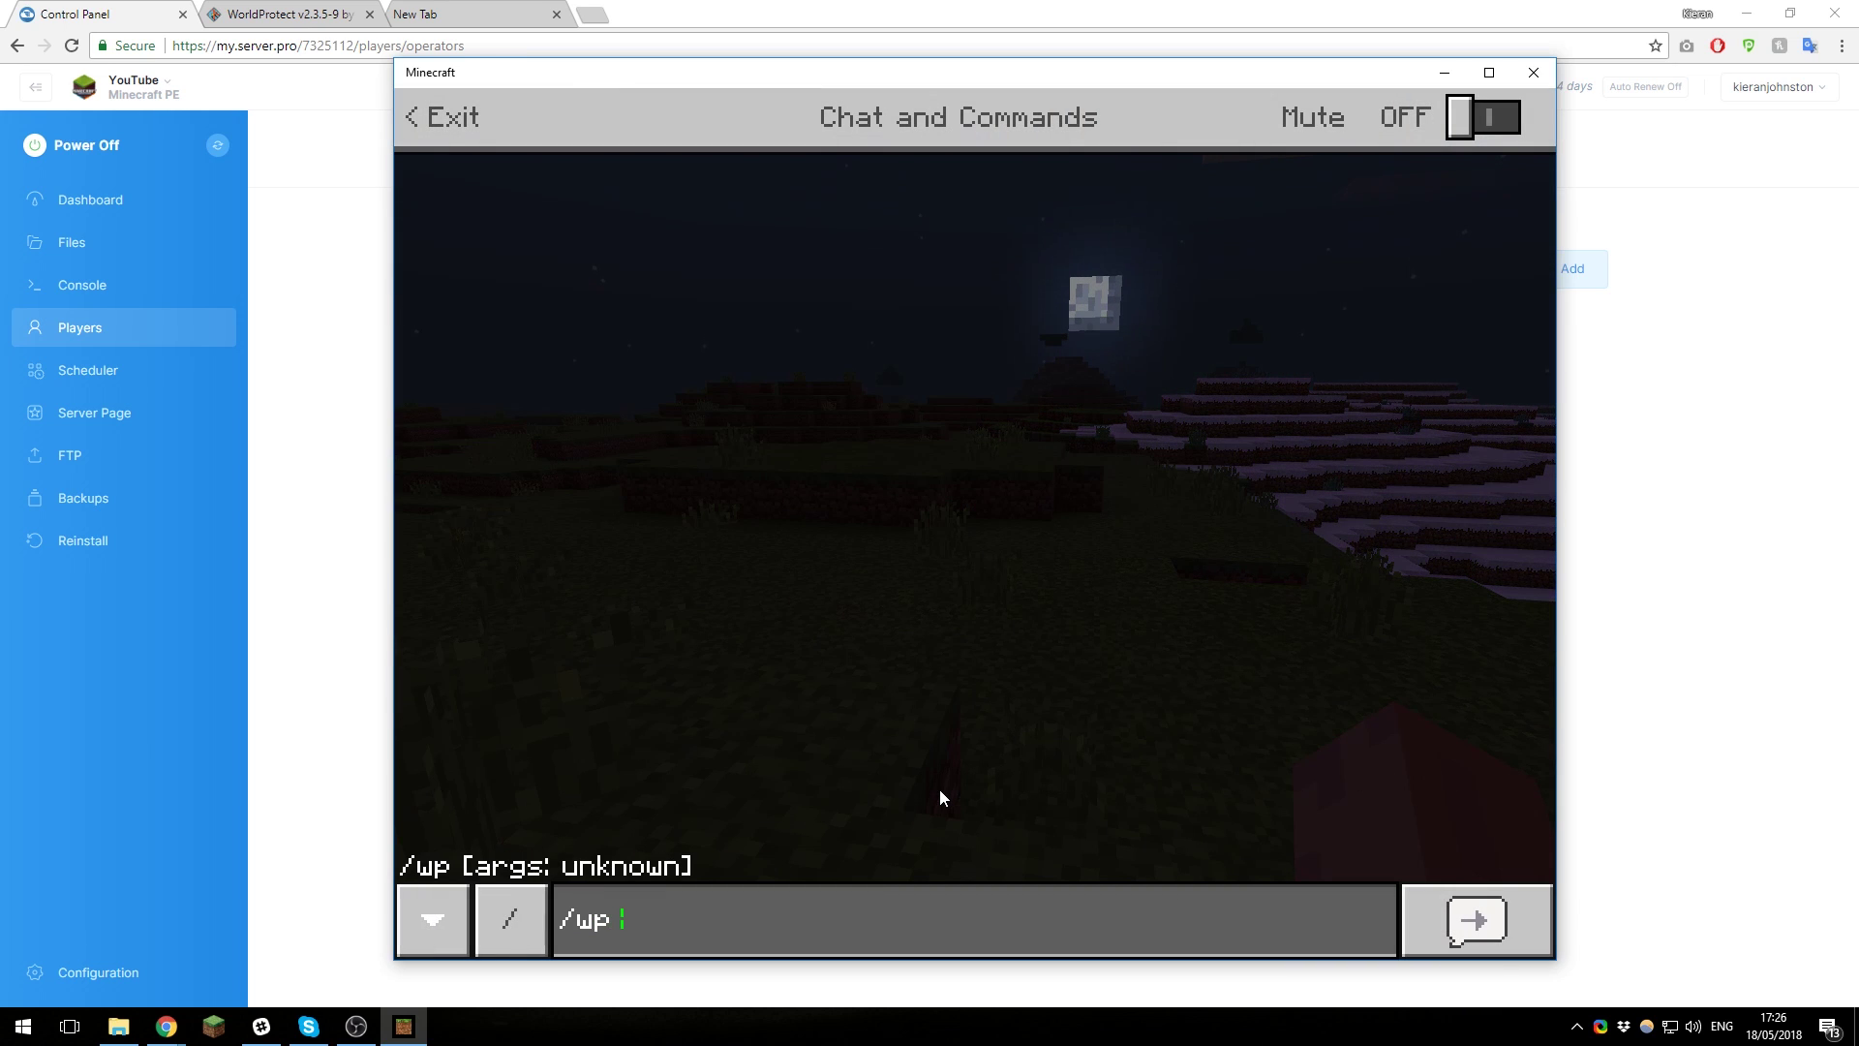
type("world add")
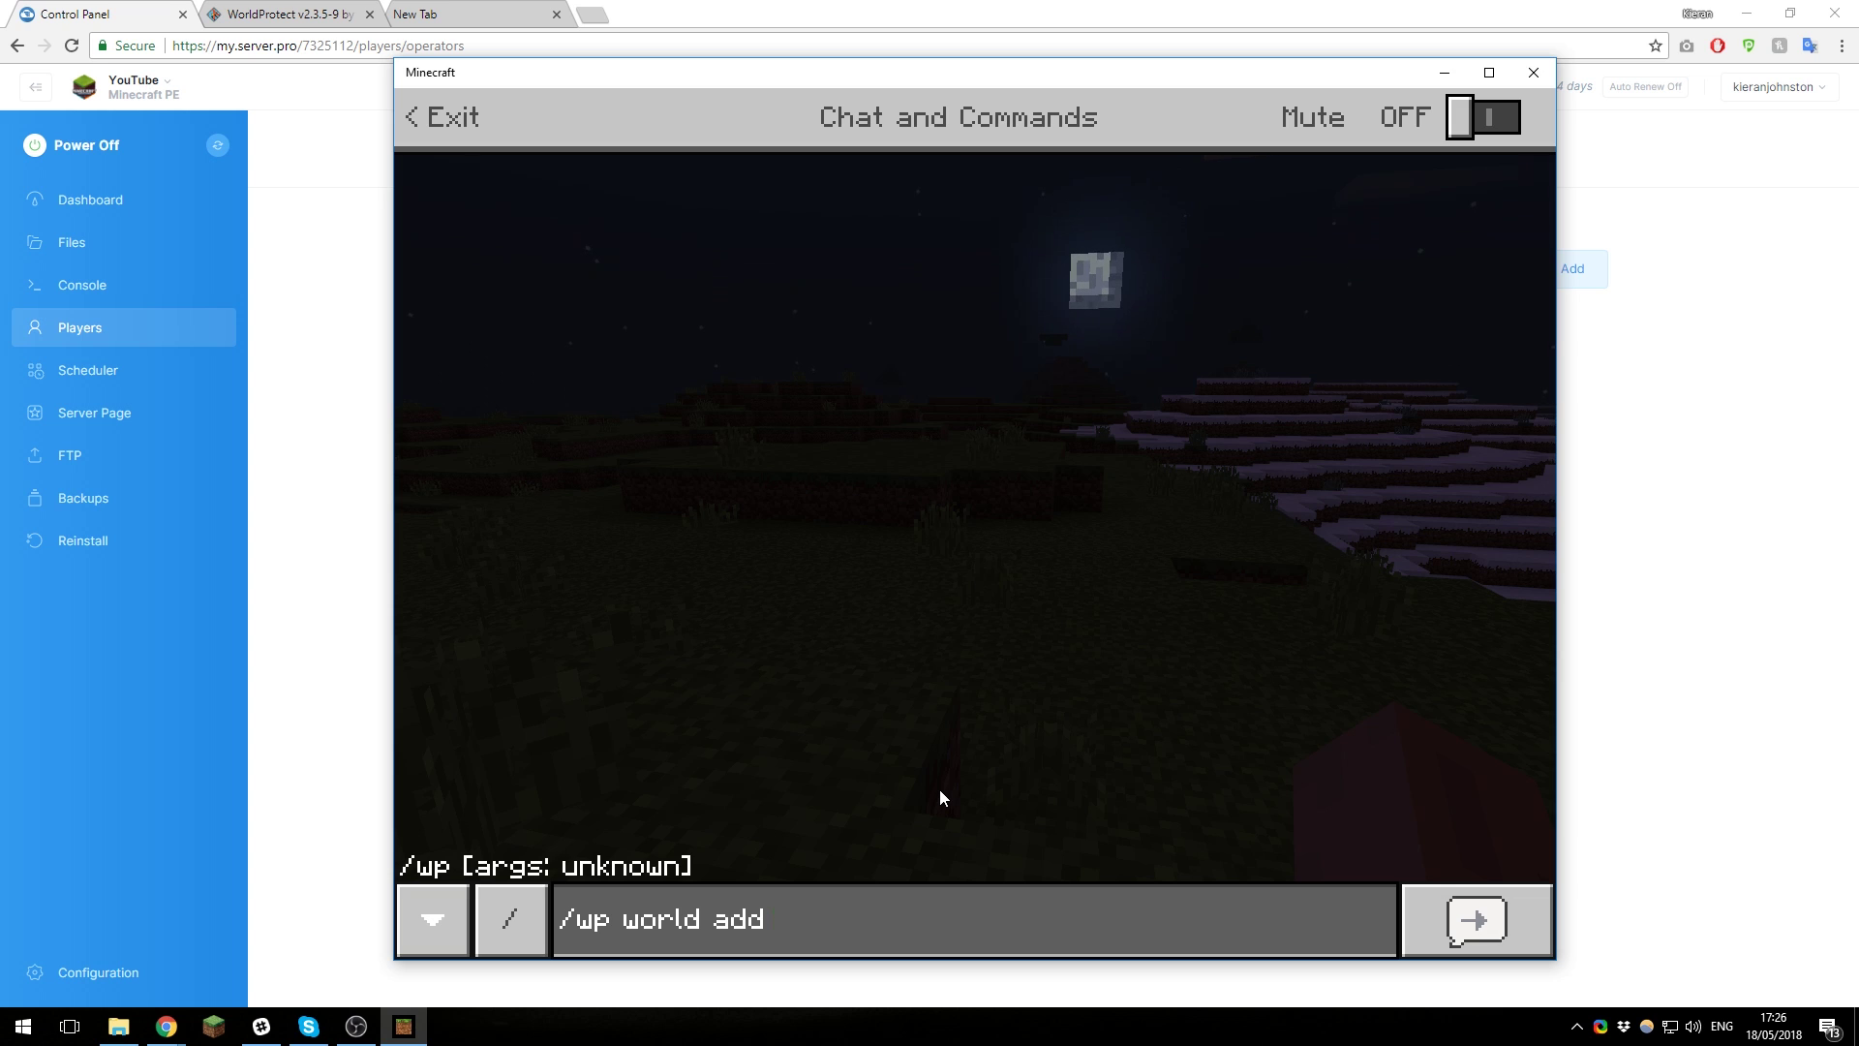
type(" racerk12")
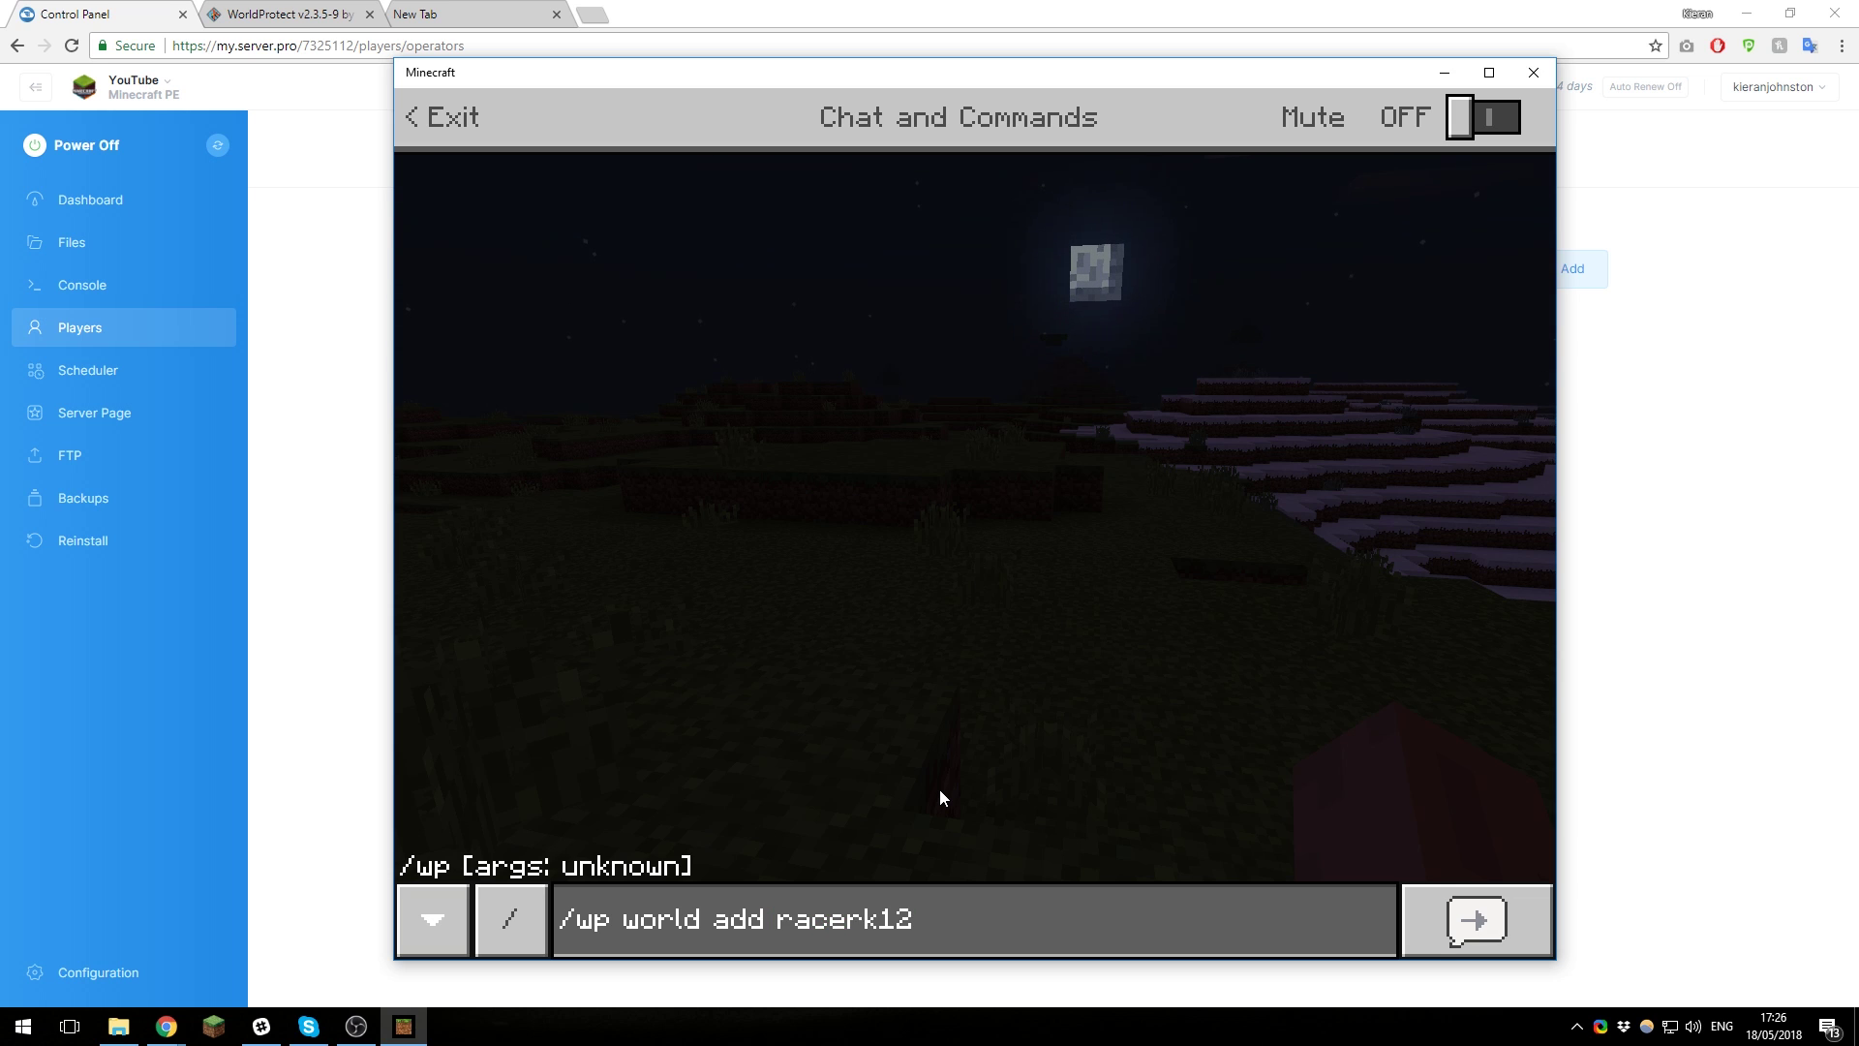
key("Return")
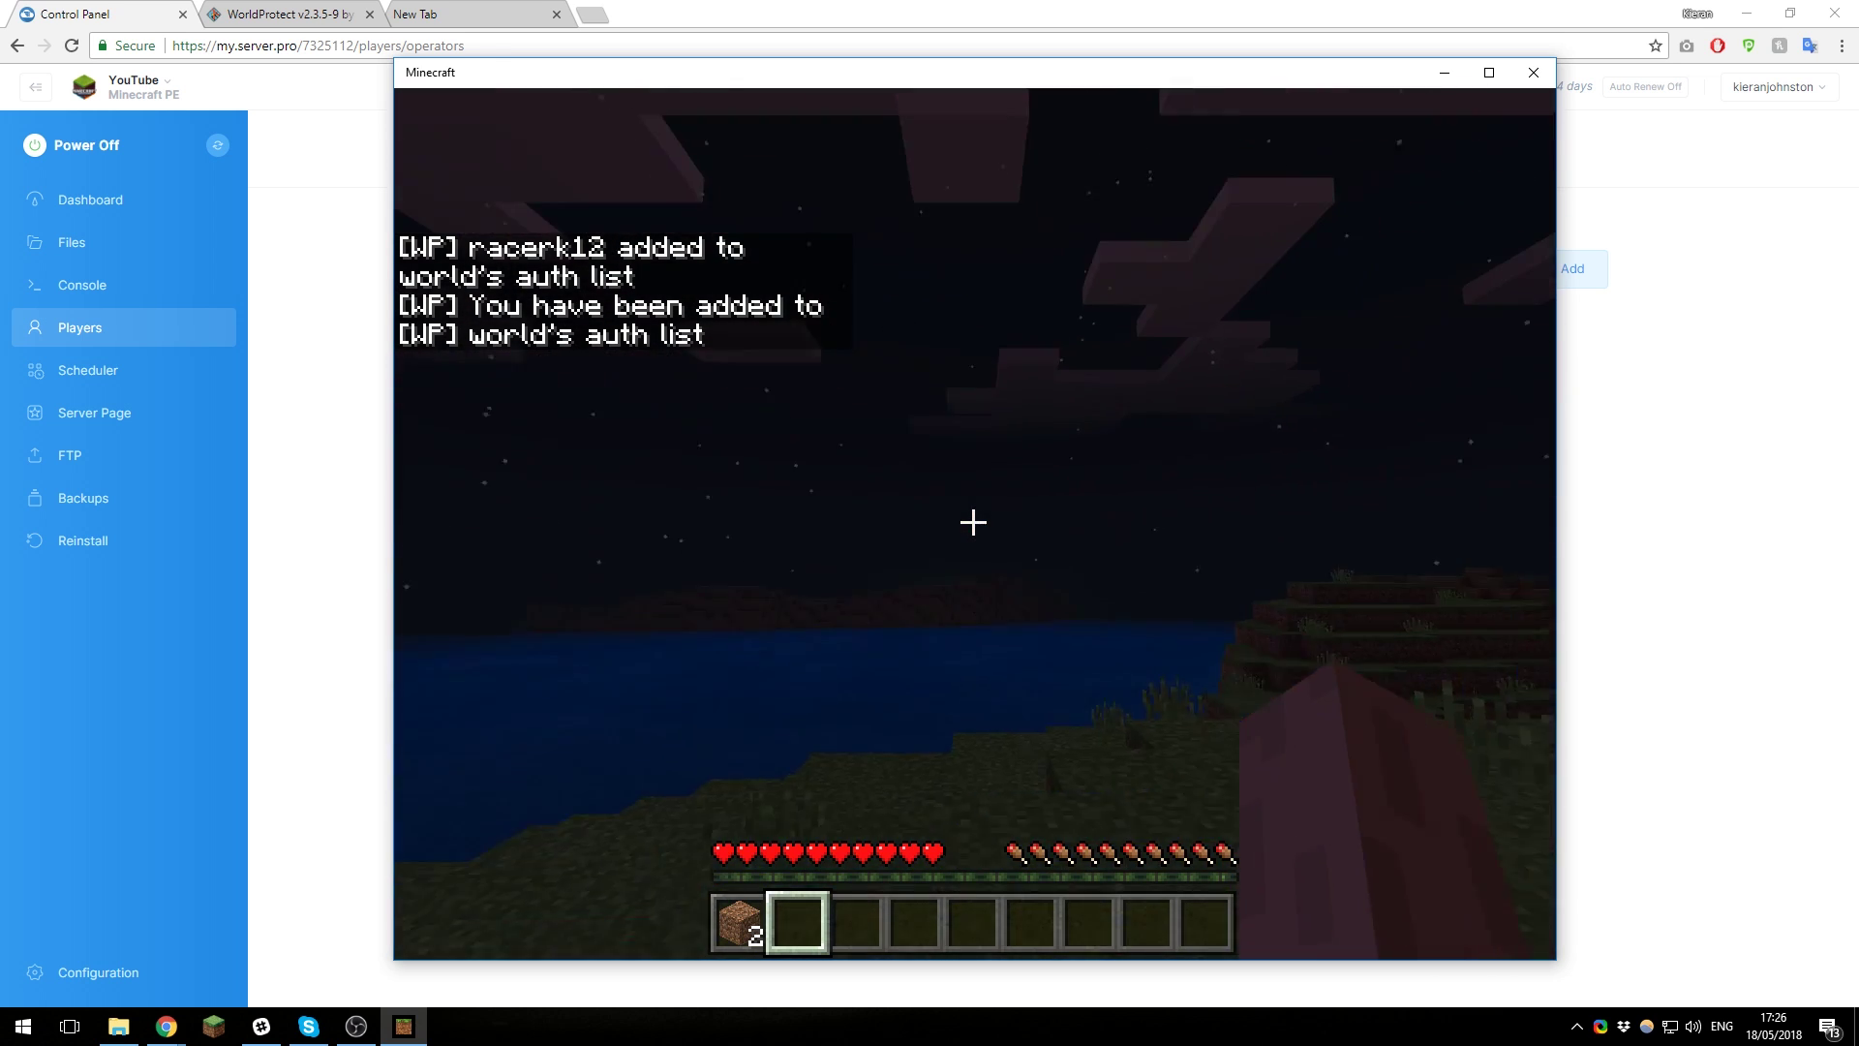
Step: Pause the game and start entering a player name on the control panel's Operators page
key("Escape")
left_click(335, 473)
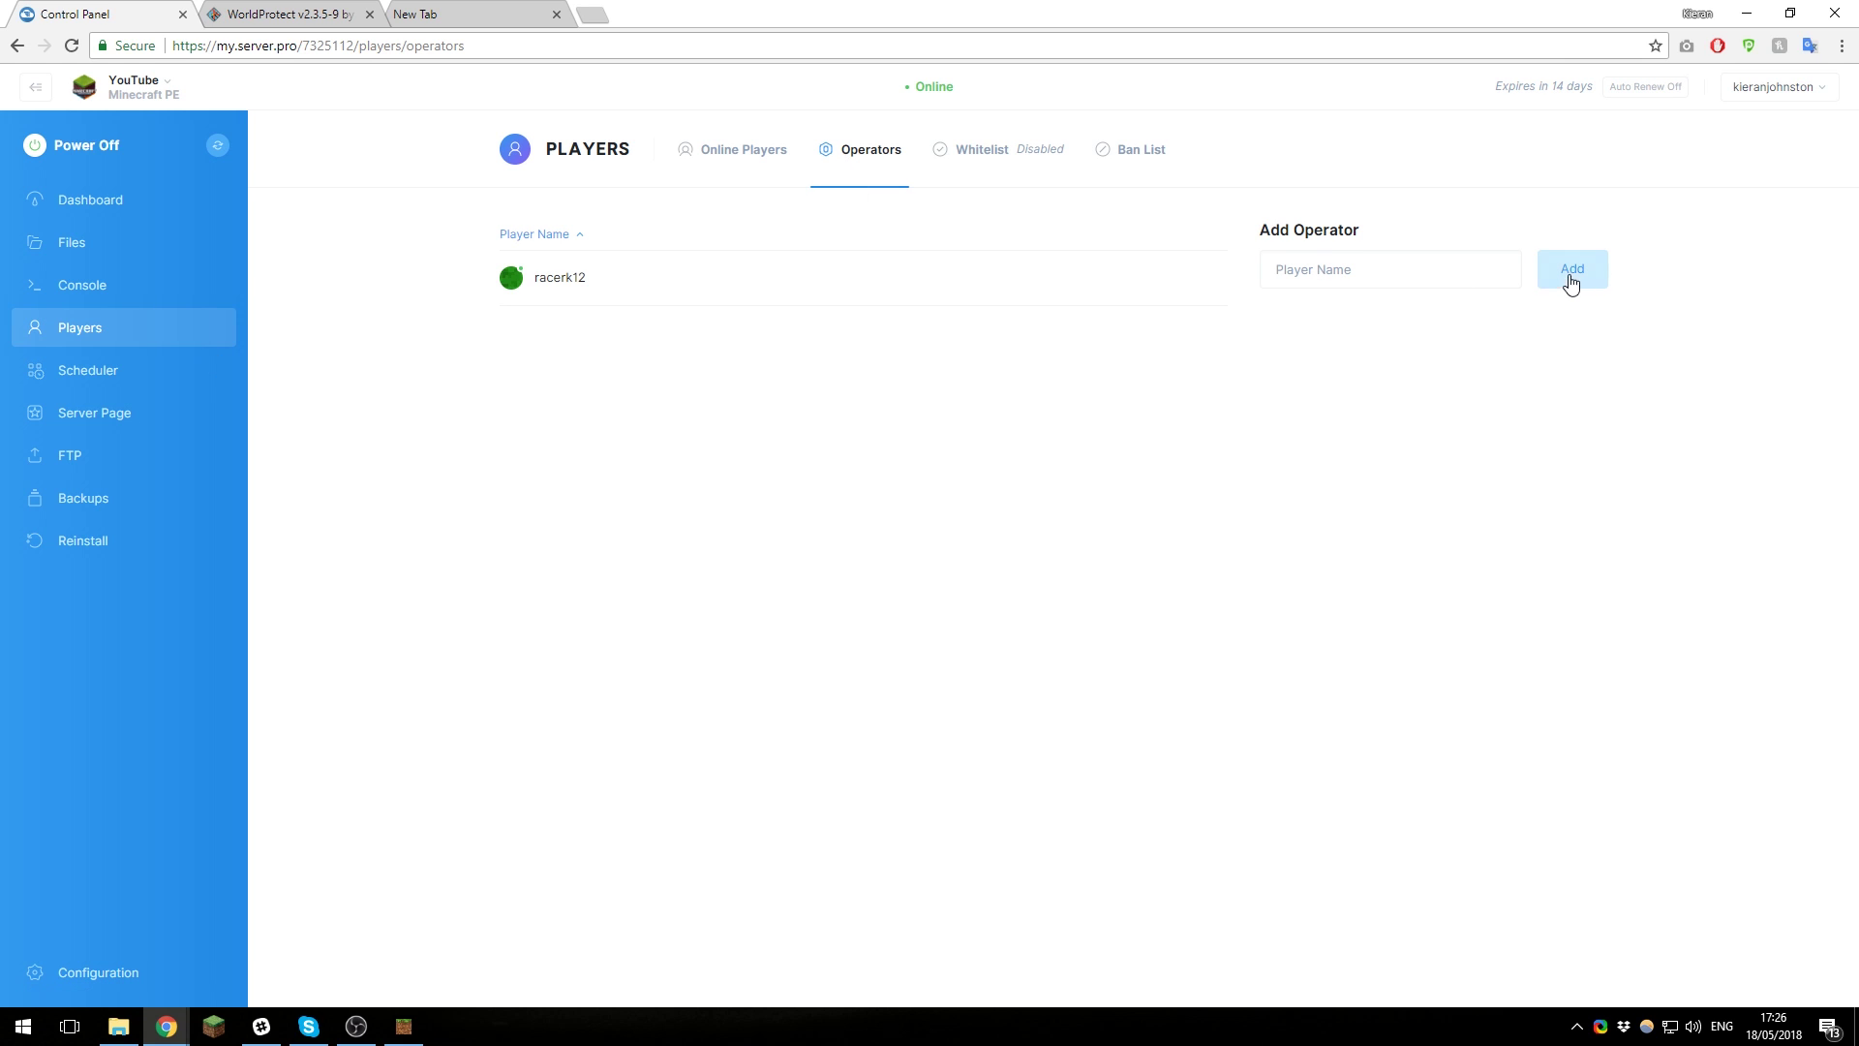
left_click(1360, 278)
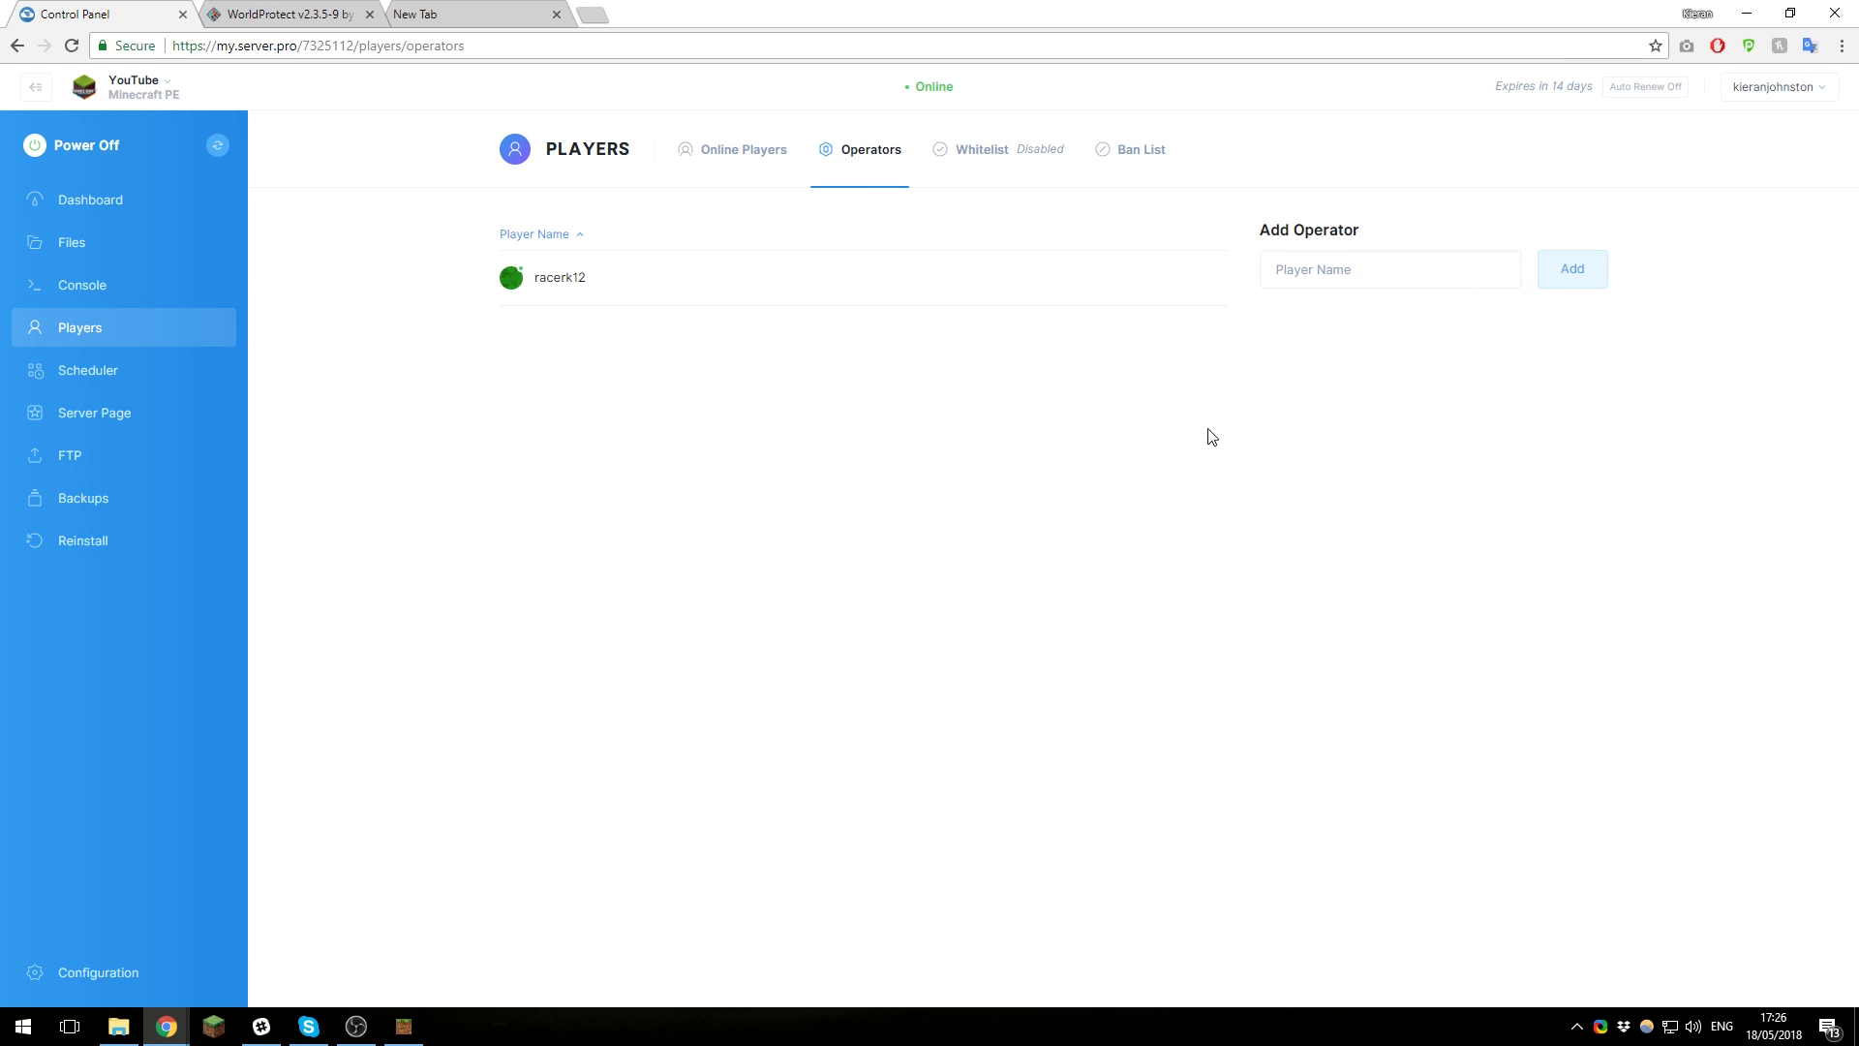
Step: Resume the game, dig a grass block, and draft '/wp world banitem' in chat
left_click(404, 1026)
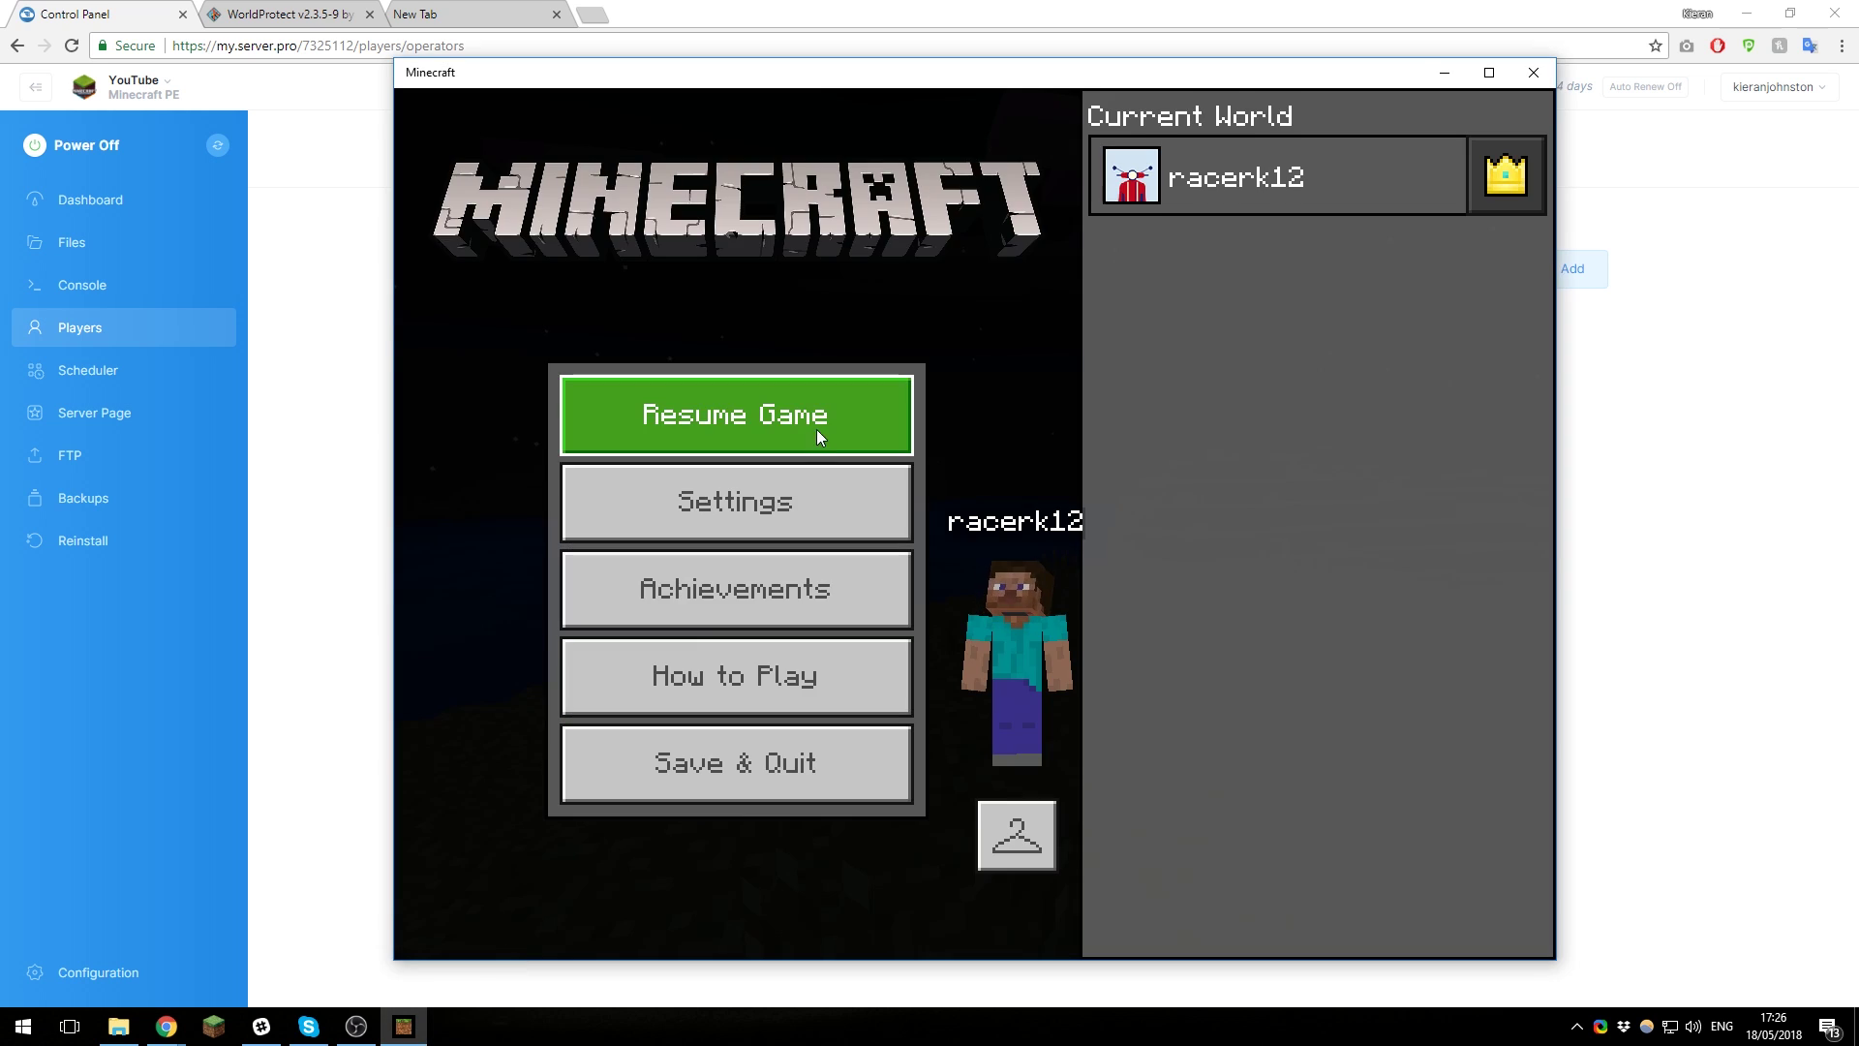
left_click(739, 415)
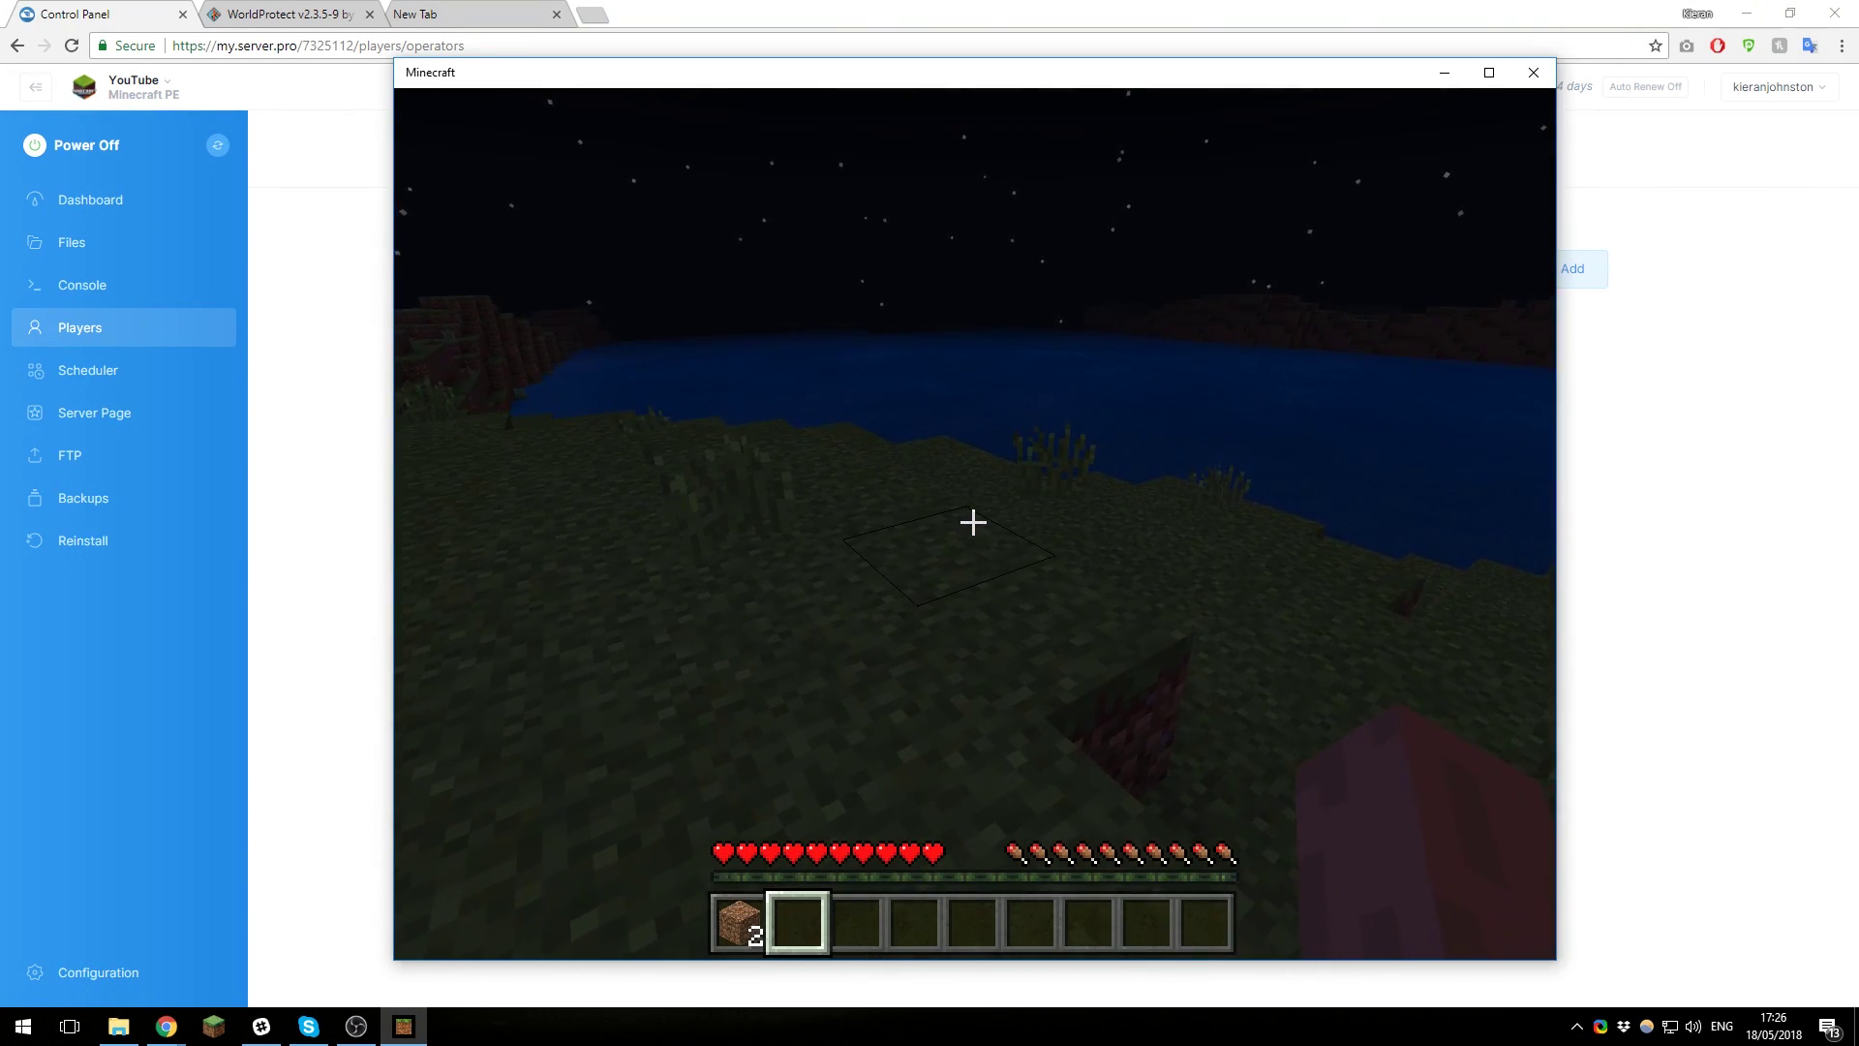
left_click(974, 522)
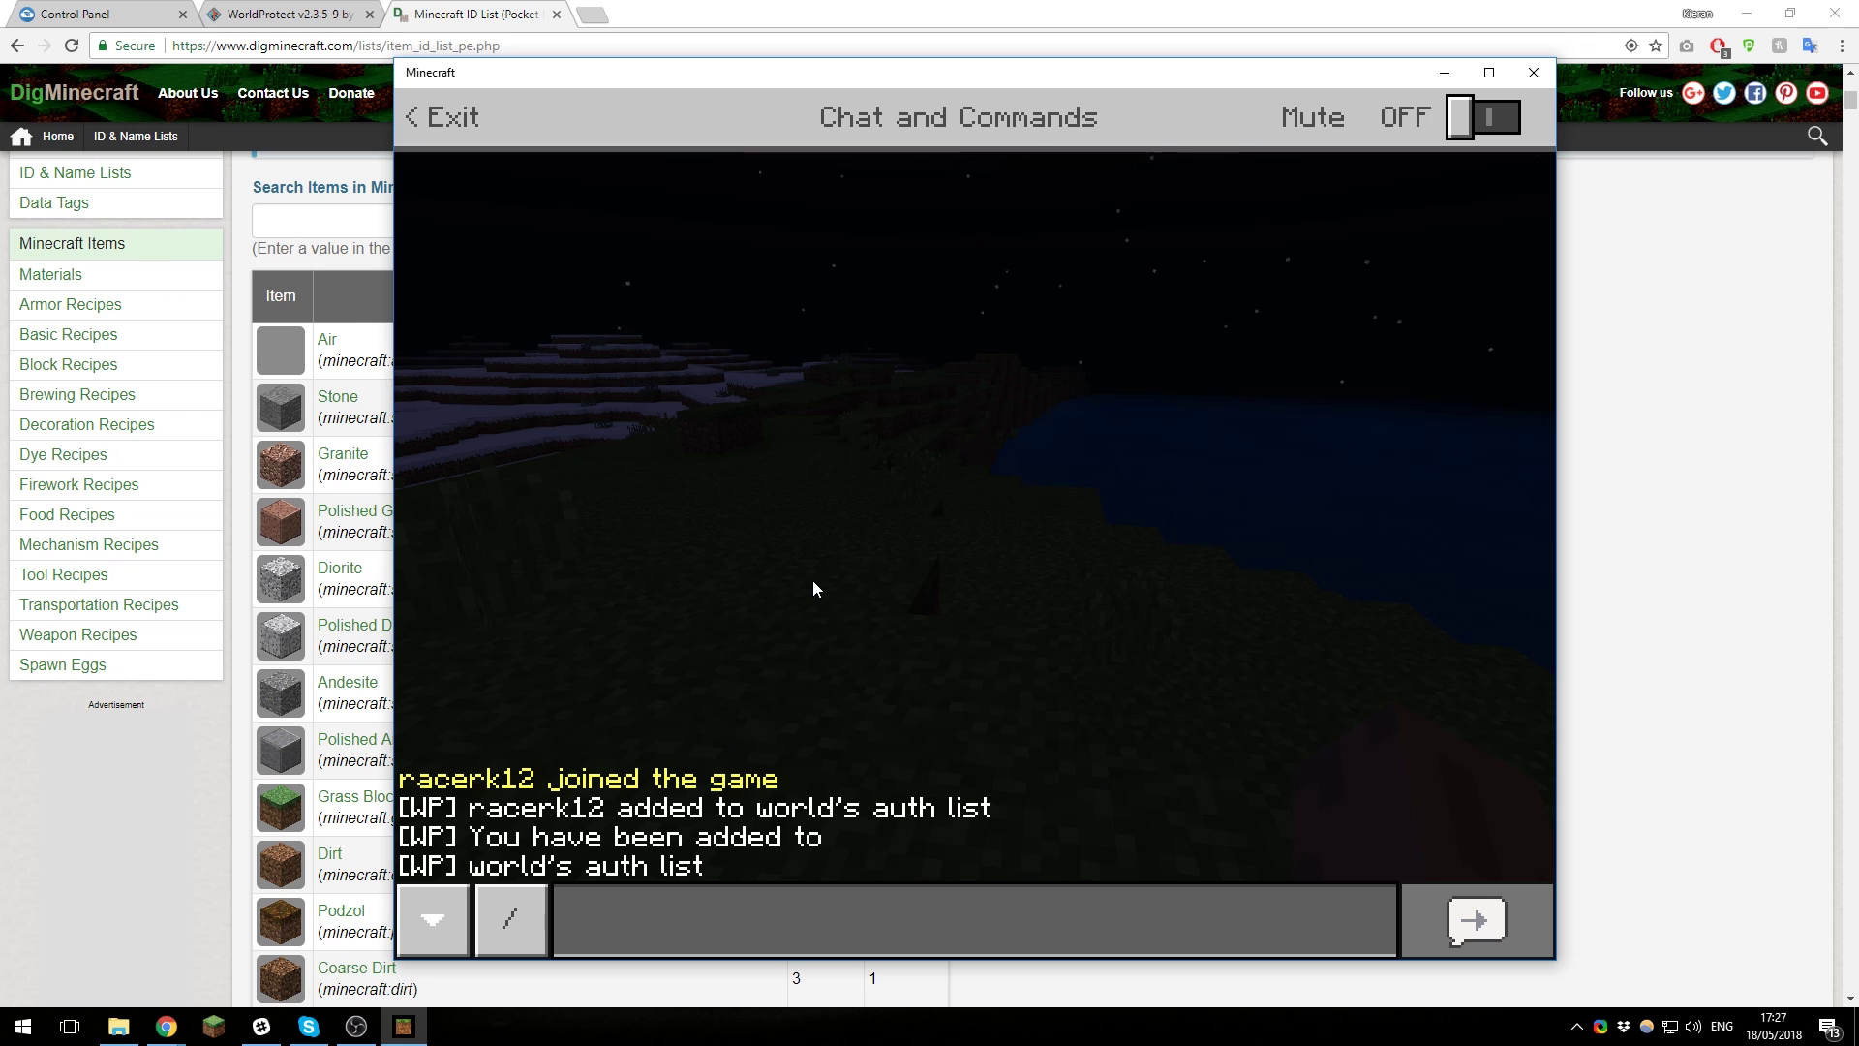
type("/wp ")
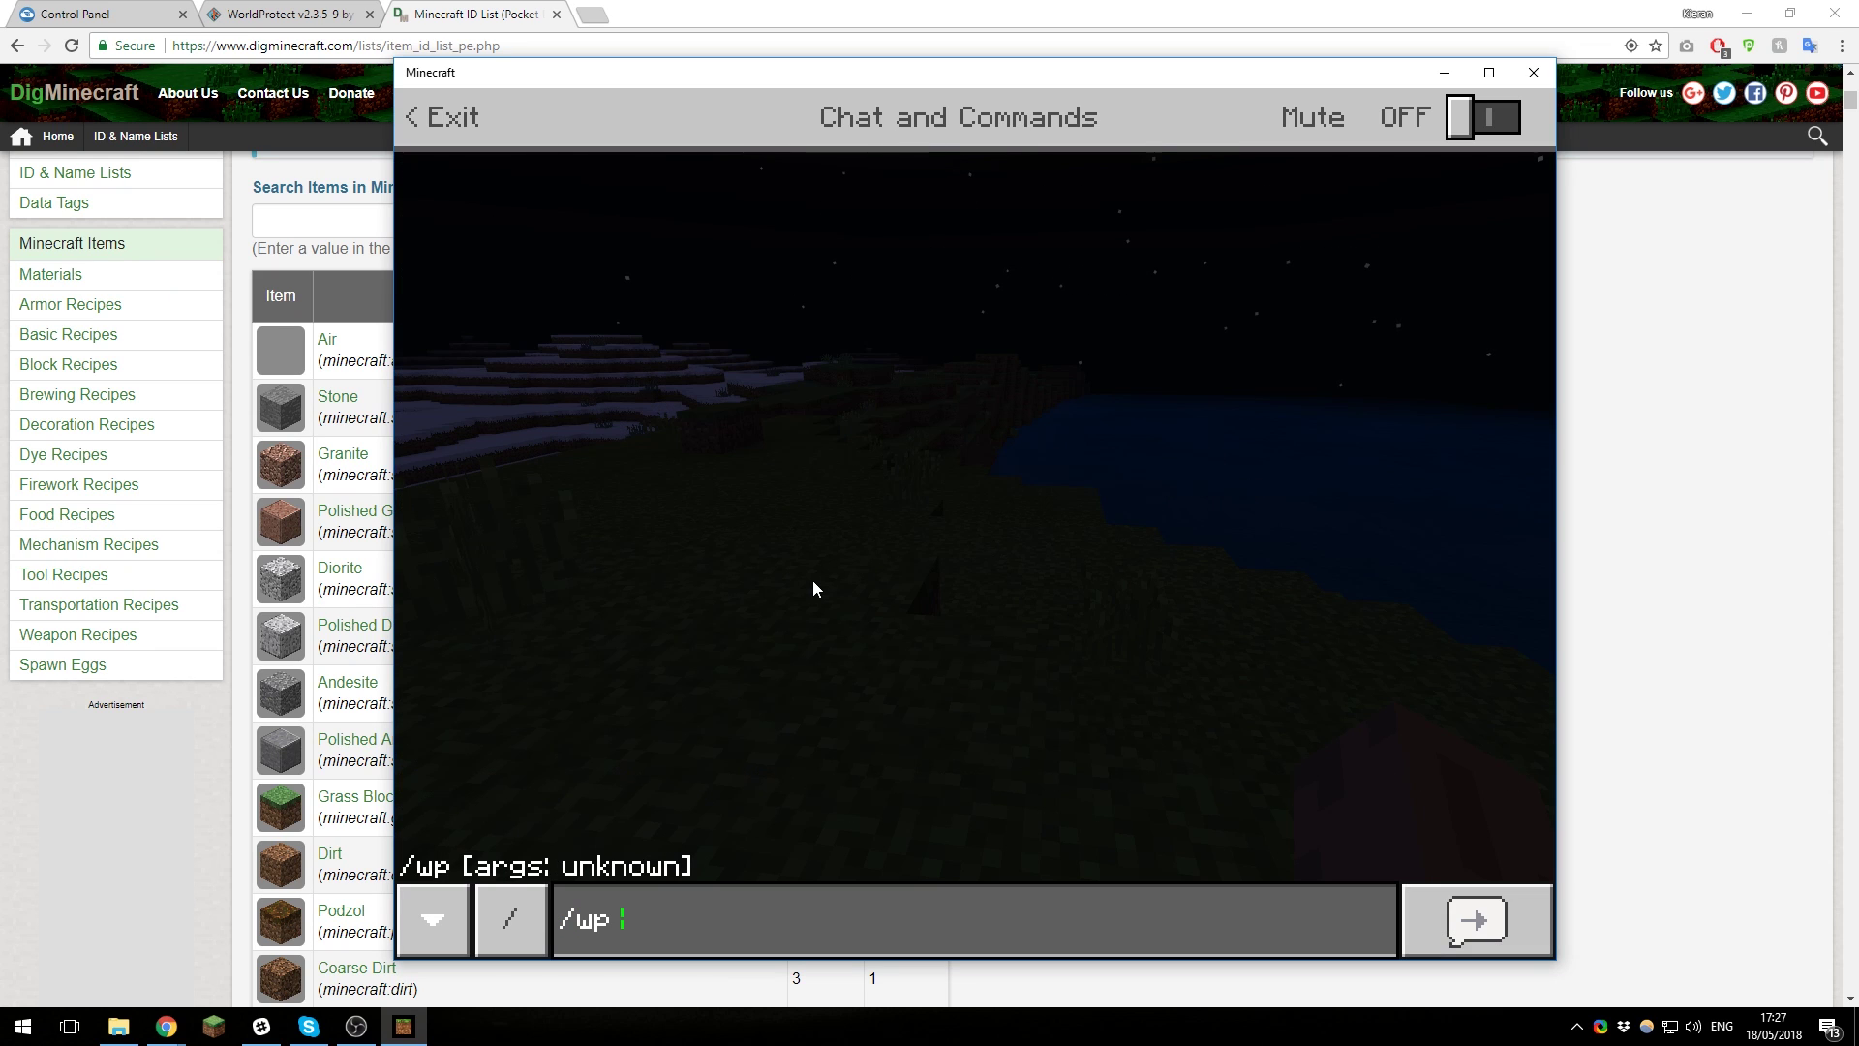
type("world banitem")
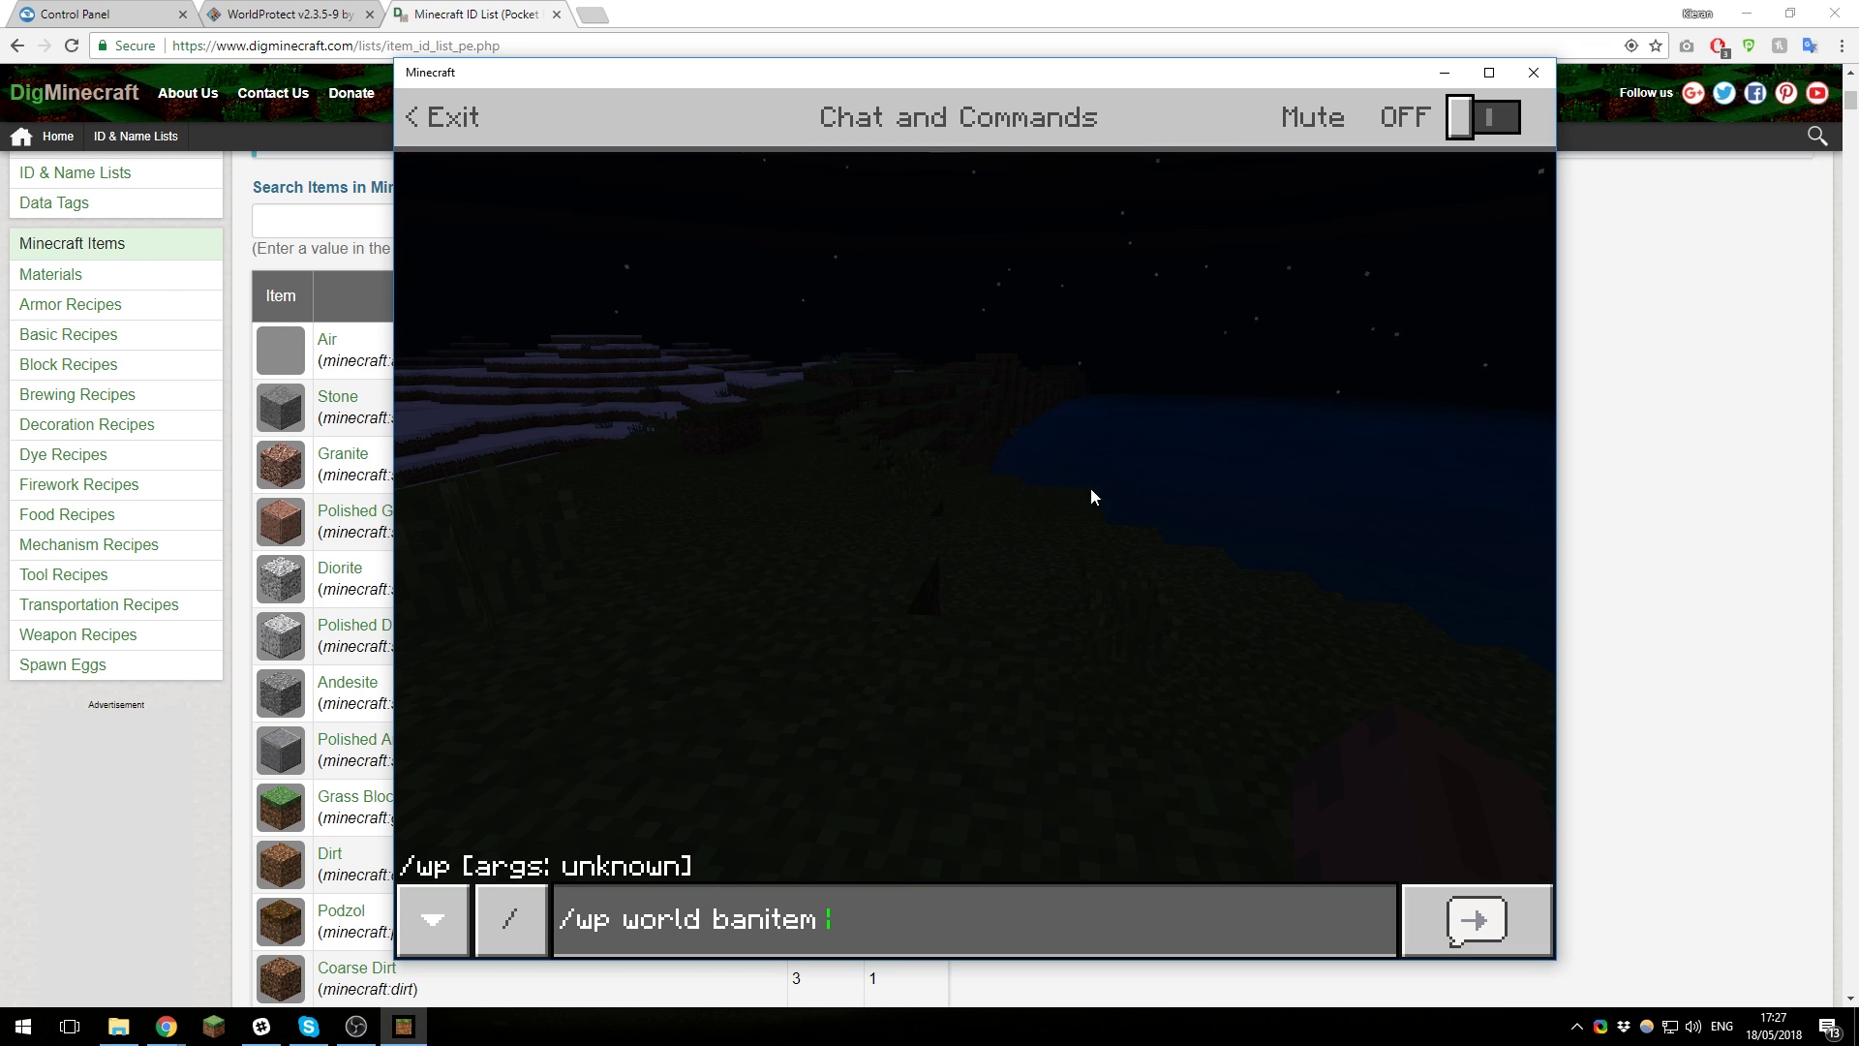
left_click(1622, 353)
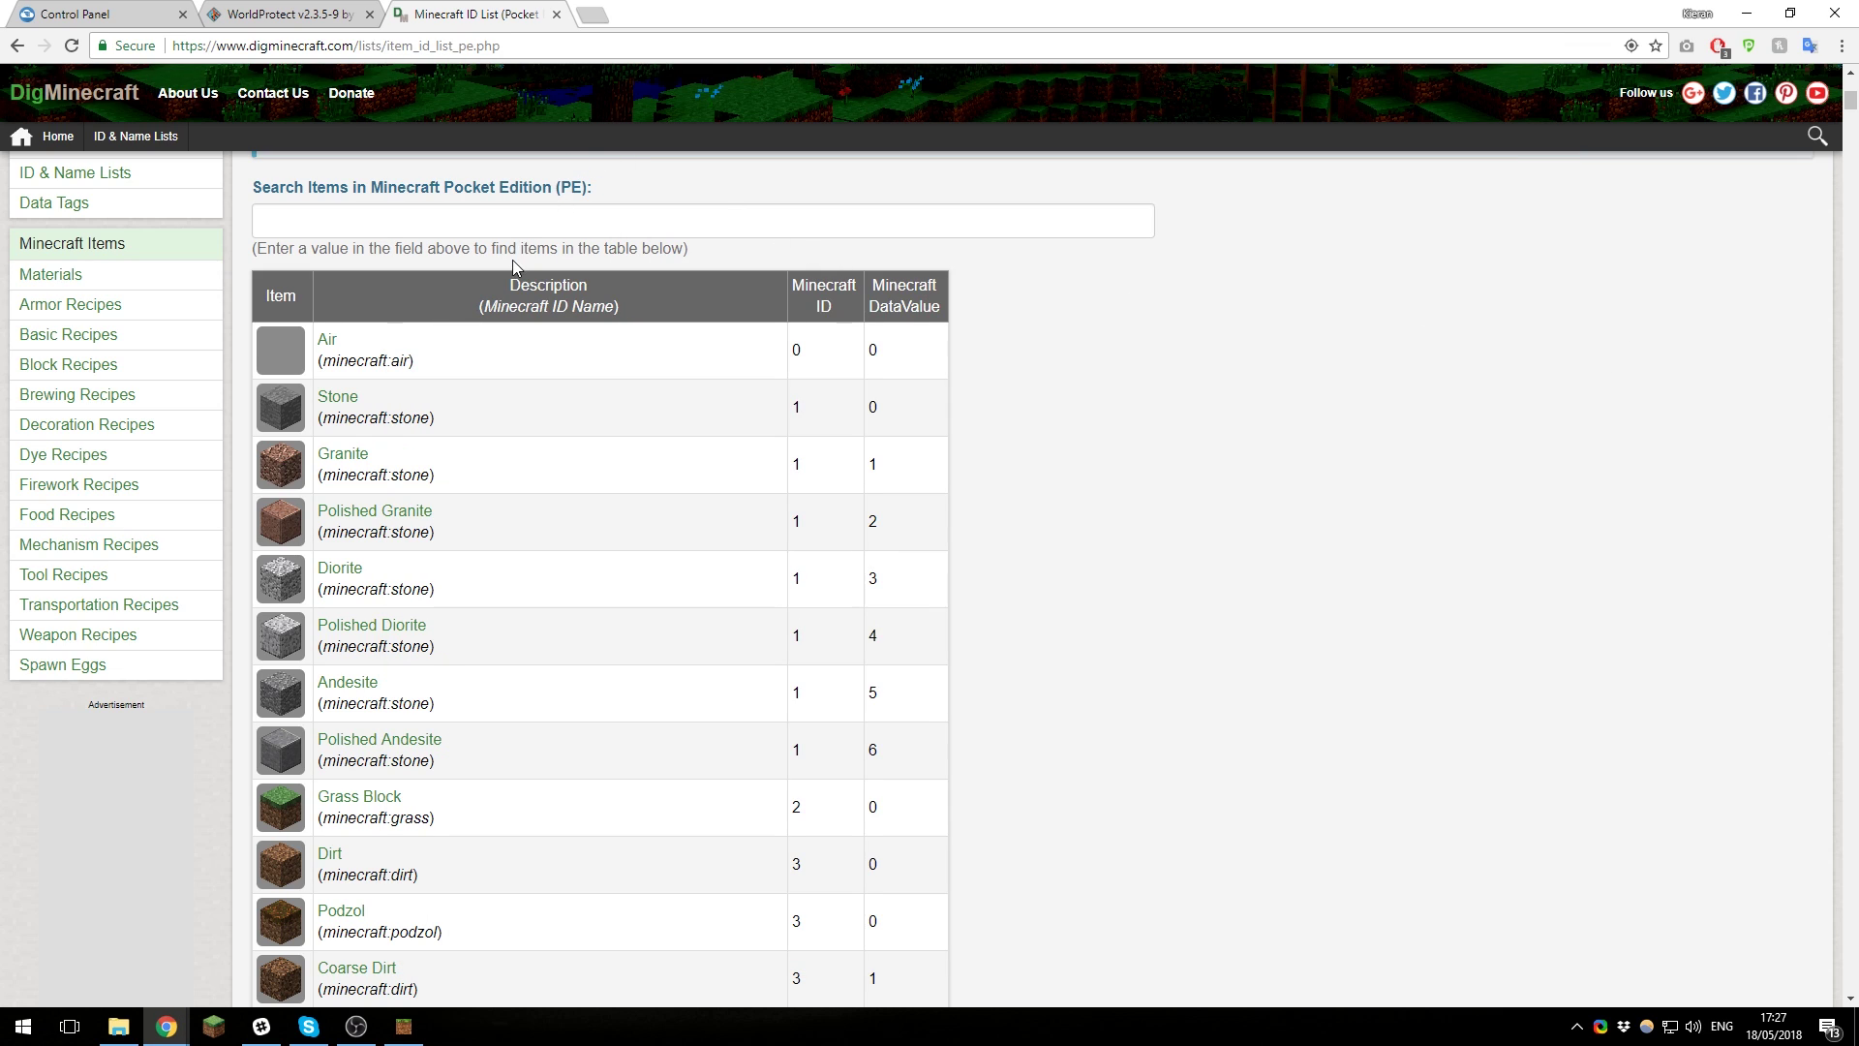
Step: Search DigMinecraft for lava to find Lava Bucket's ID 325, then return to Minecraft's chat
left_click(494, 219)
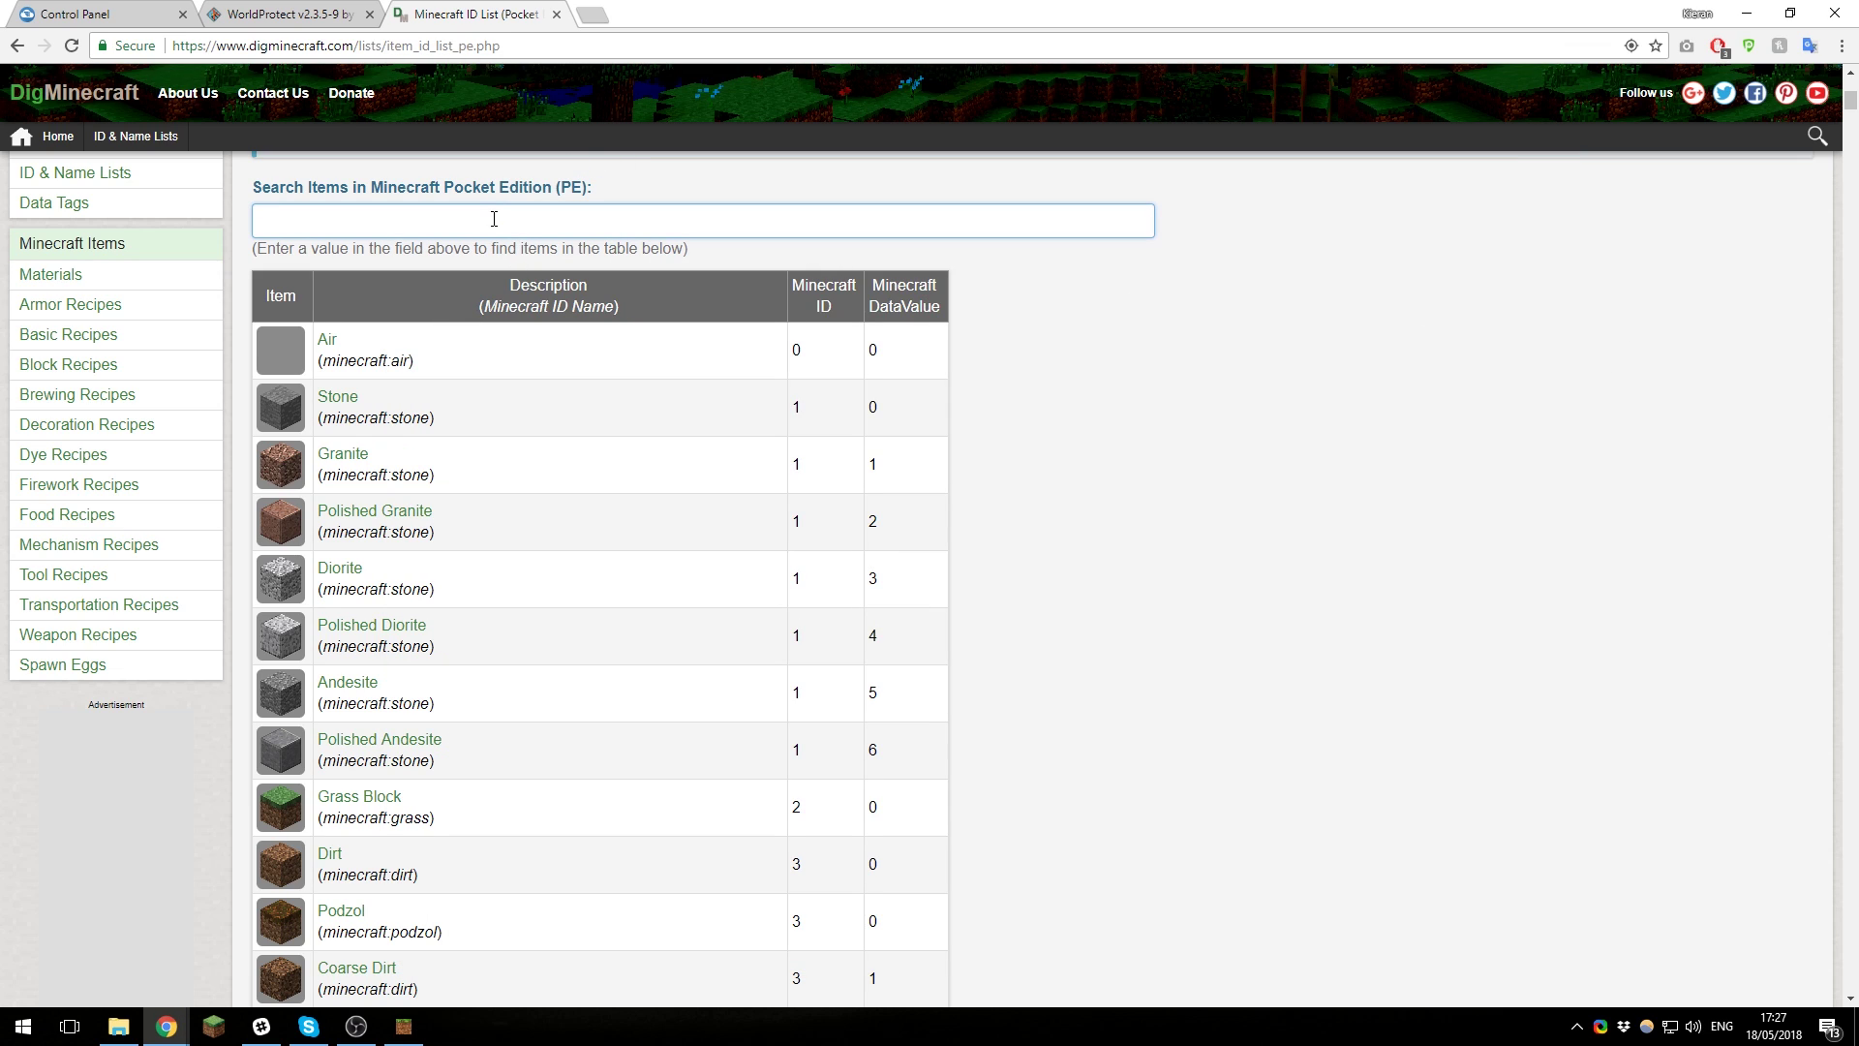
type("lava")
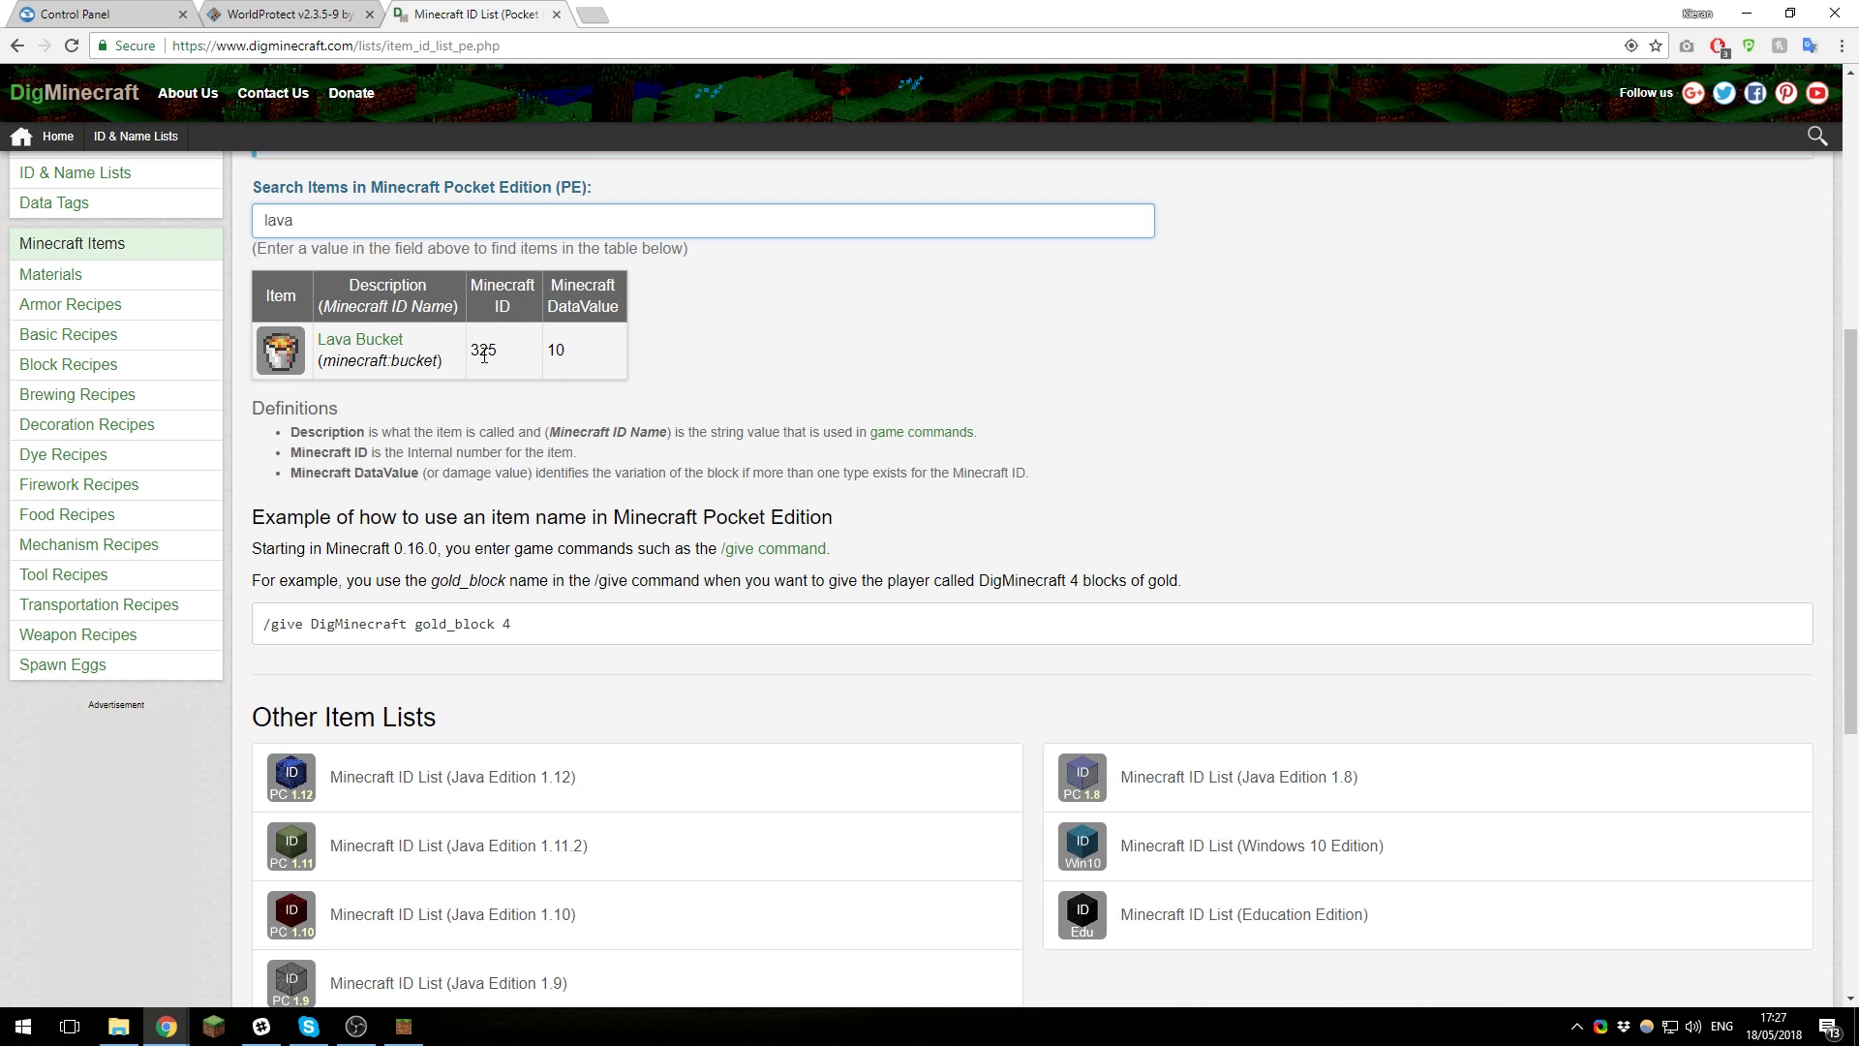
left_click(404, 1026)
left_click(862, 922)
Step: Ban item 325 with /wp world banitem 325, then unban it with /wp world unbanitem 325
type("3")
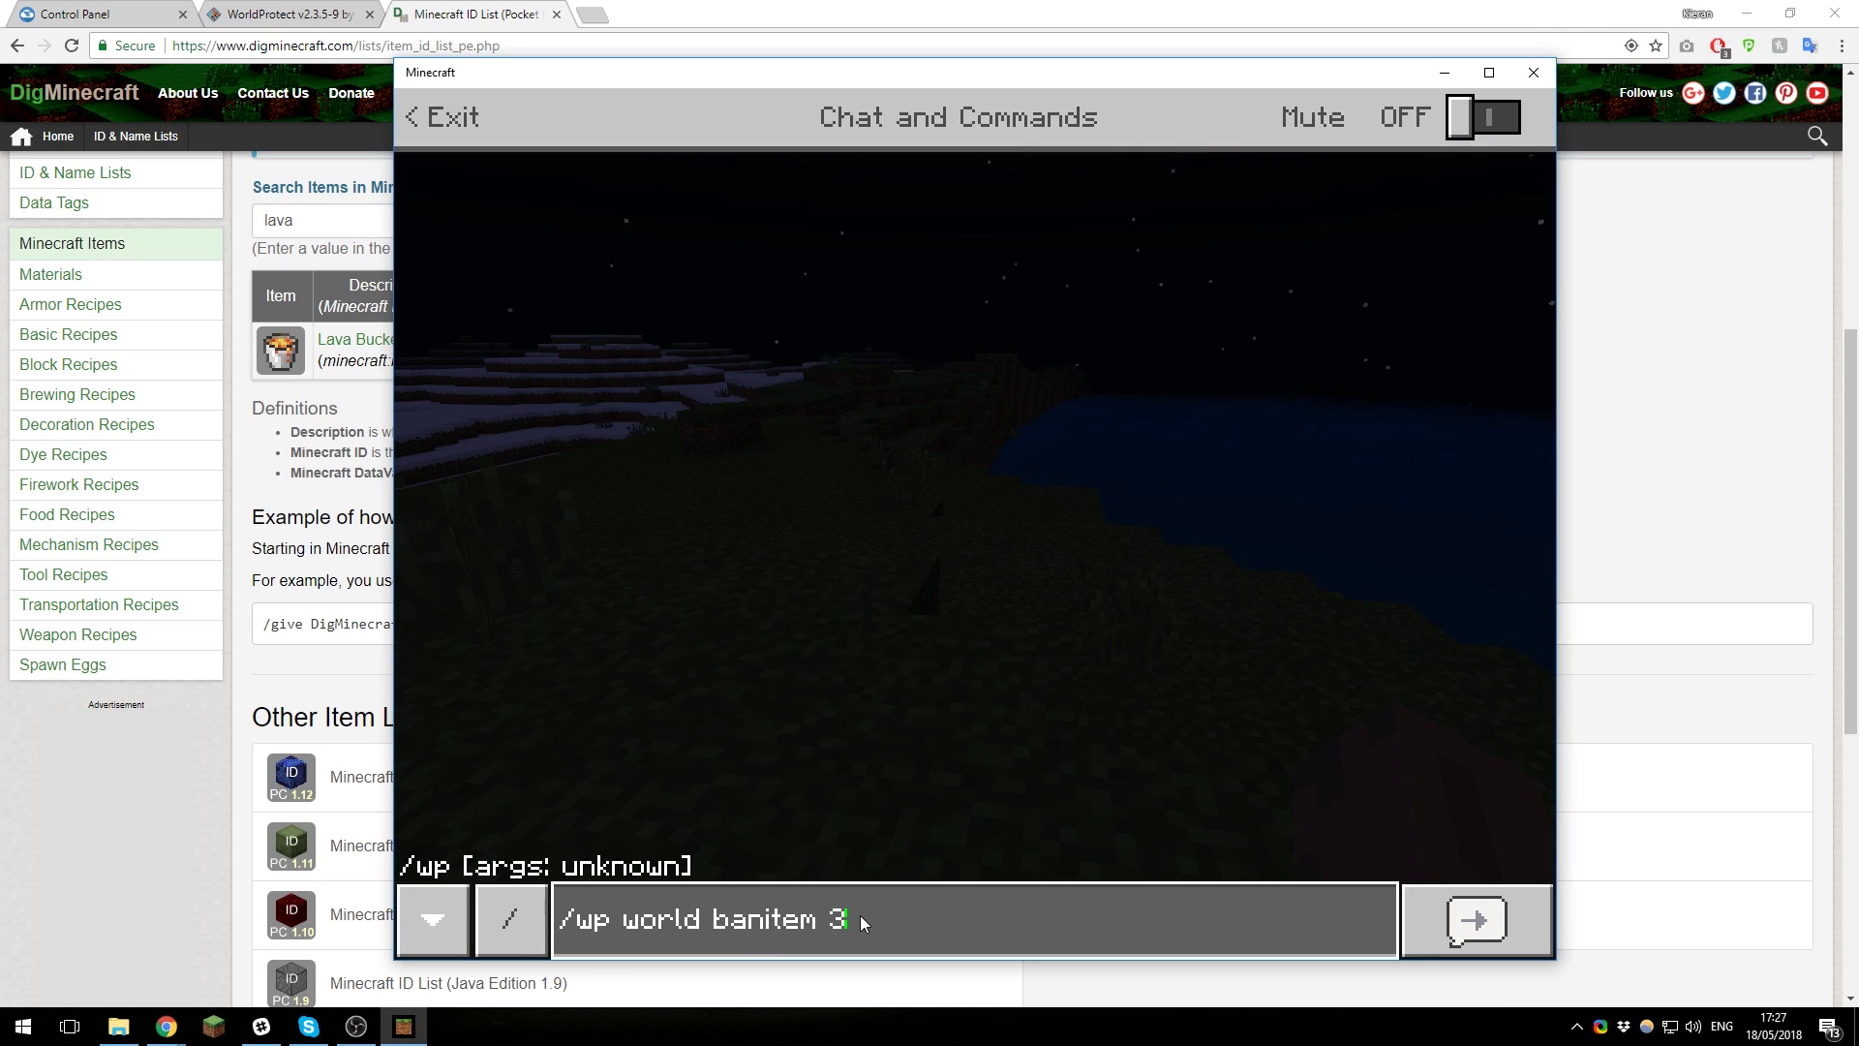
type("25")
key("Return")
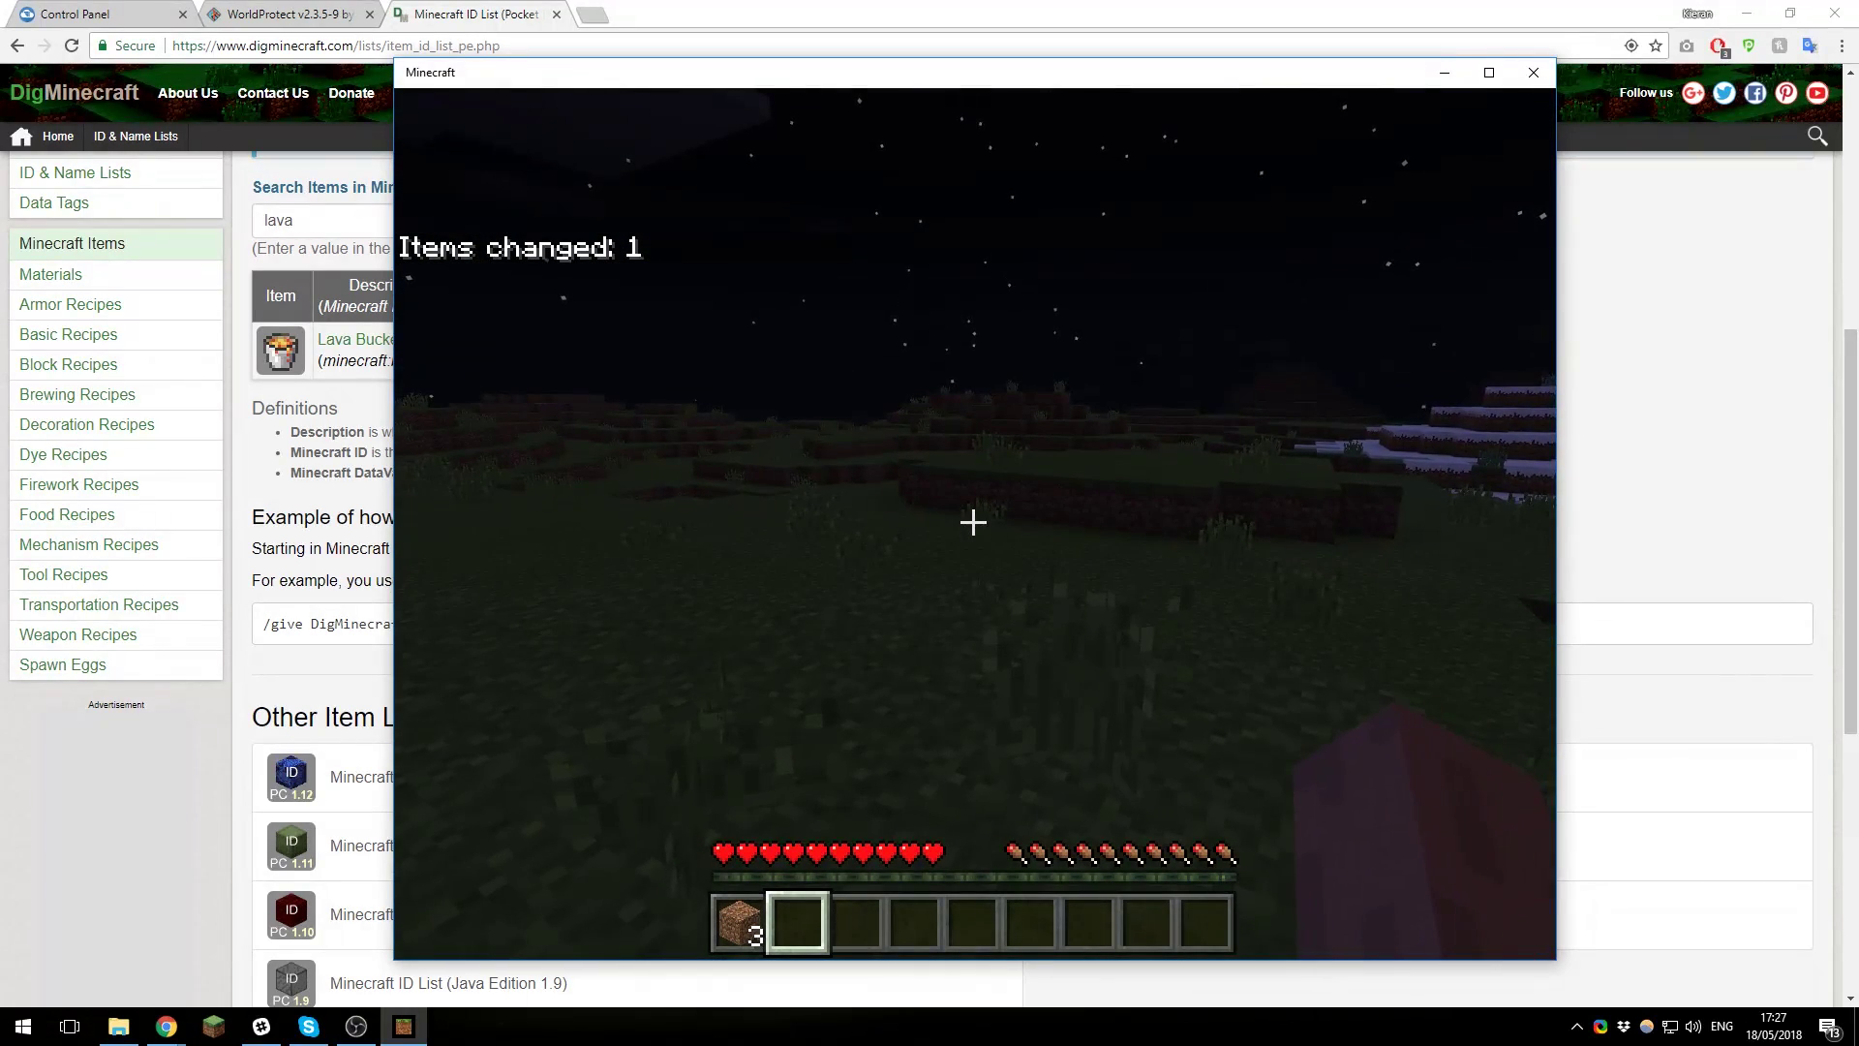
key("t")
key("Up")
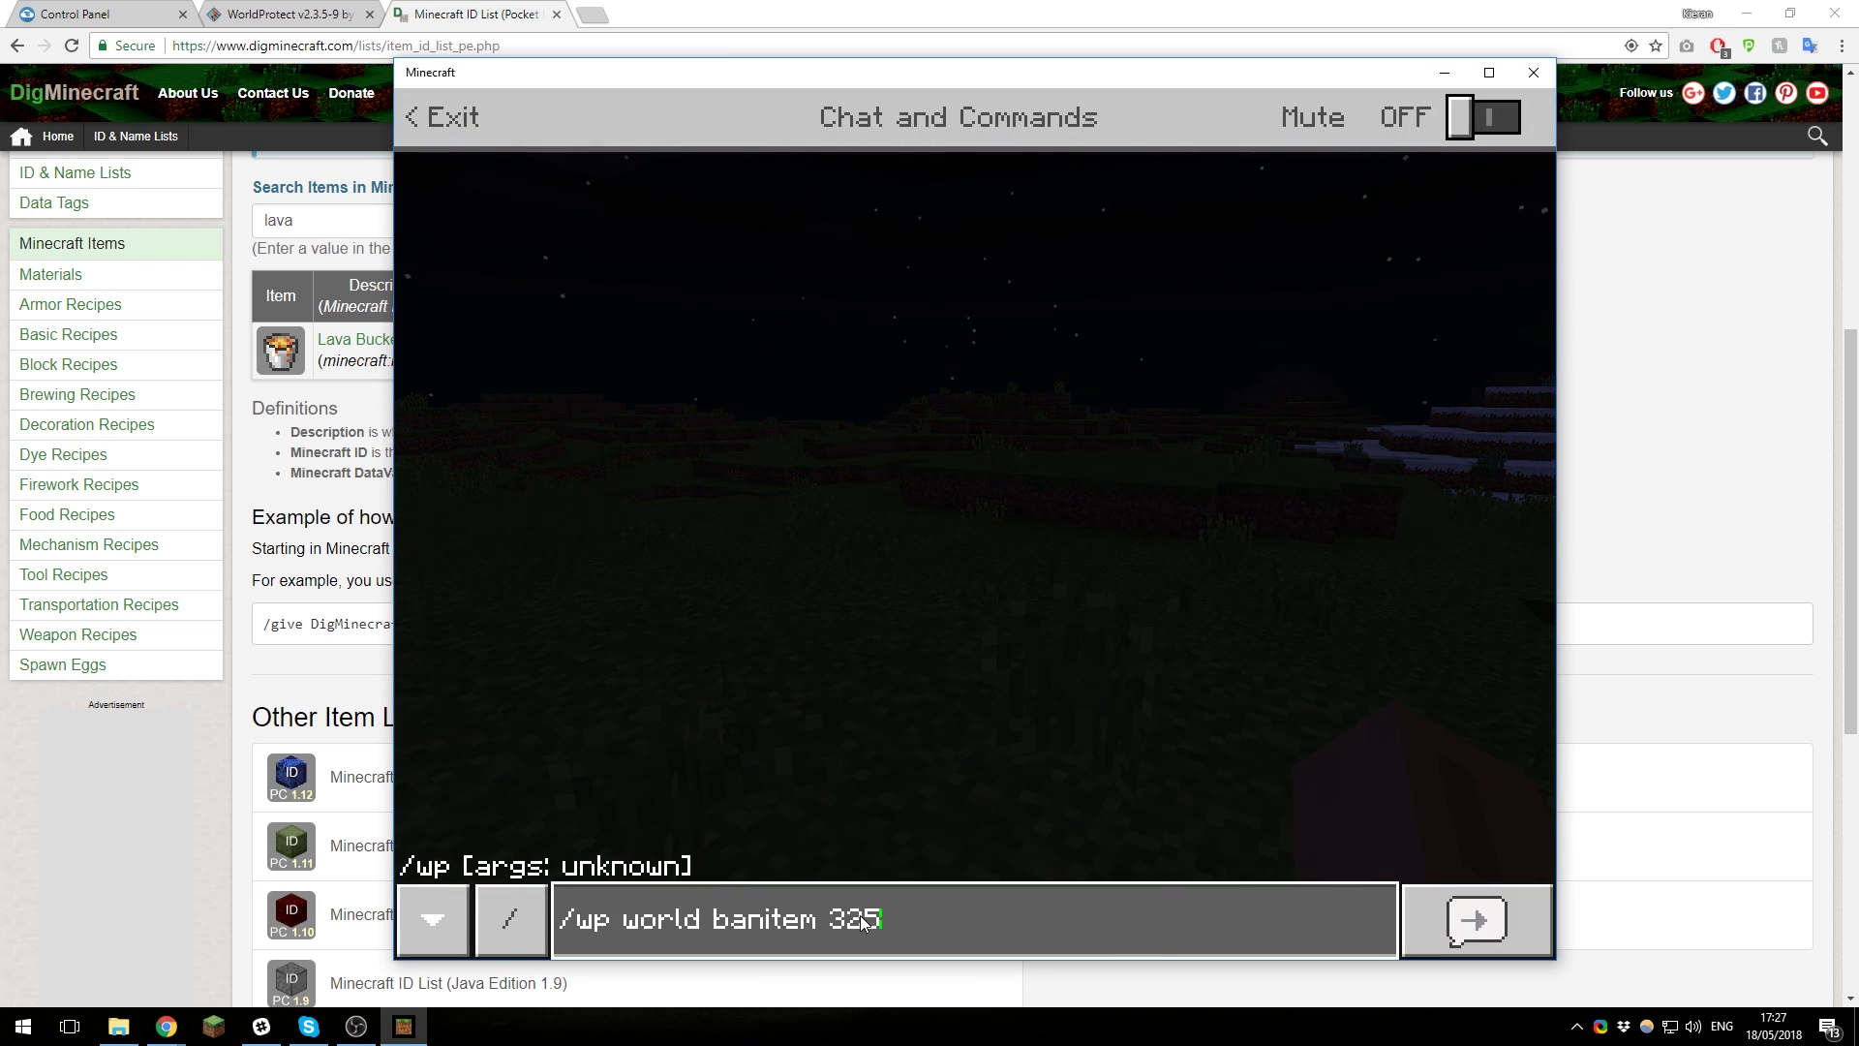
left_click(718, 923)
type("un")
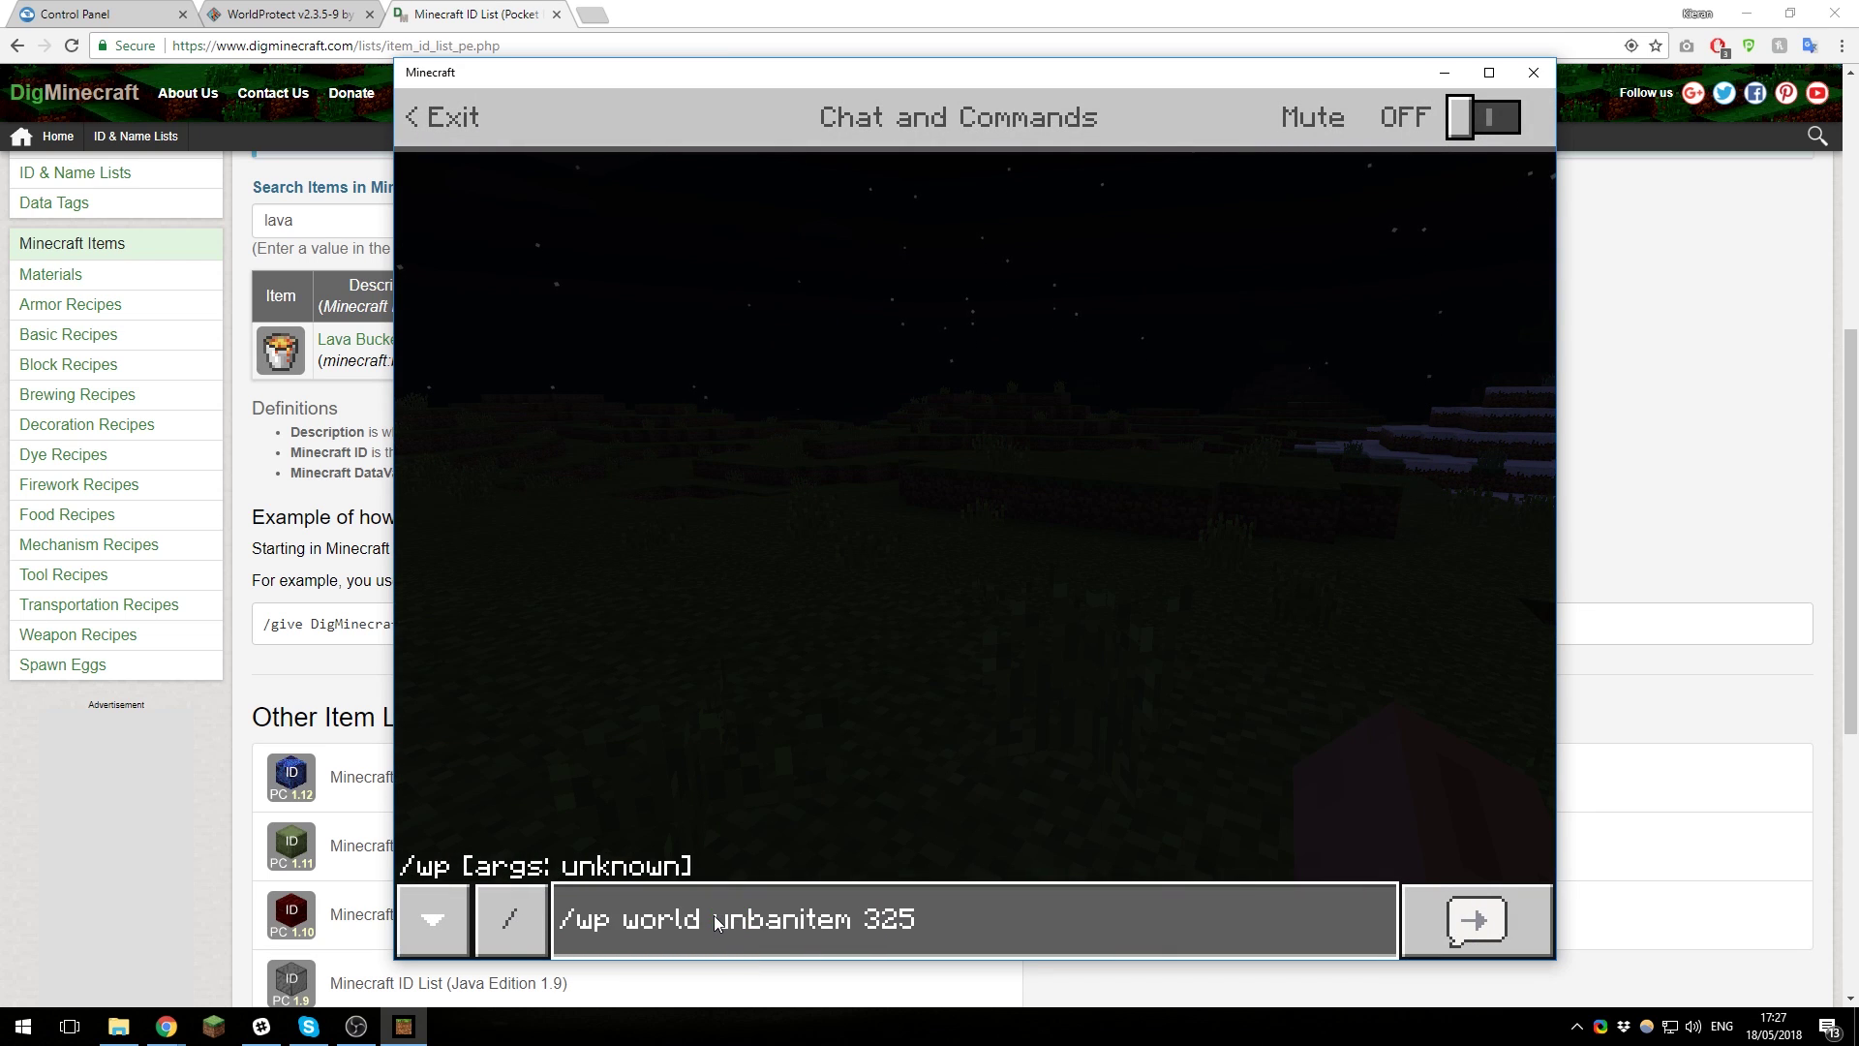
key("Return")
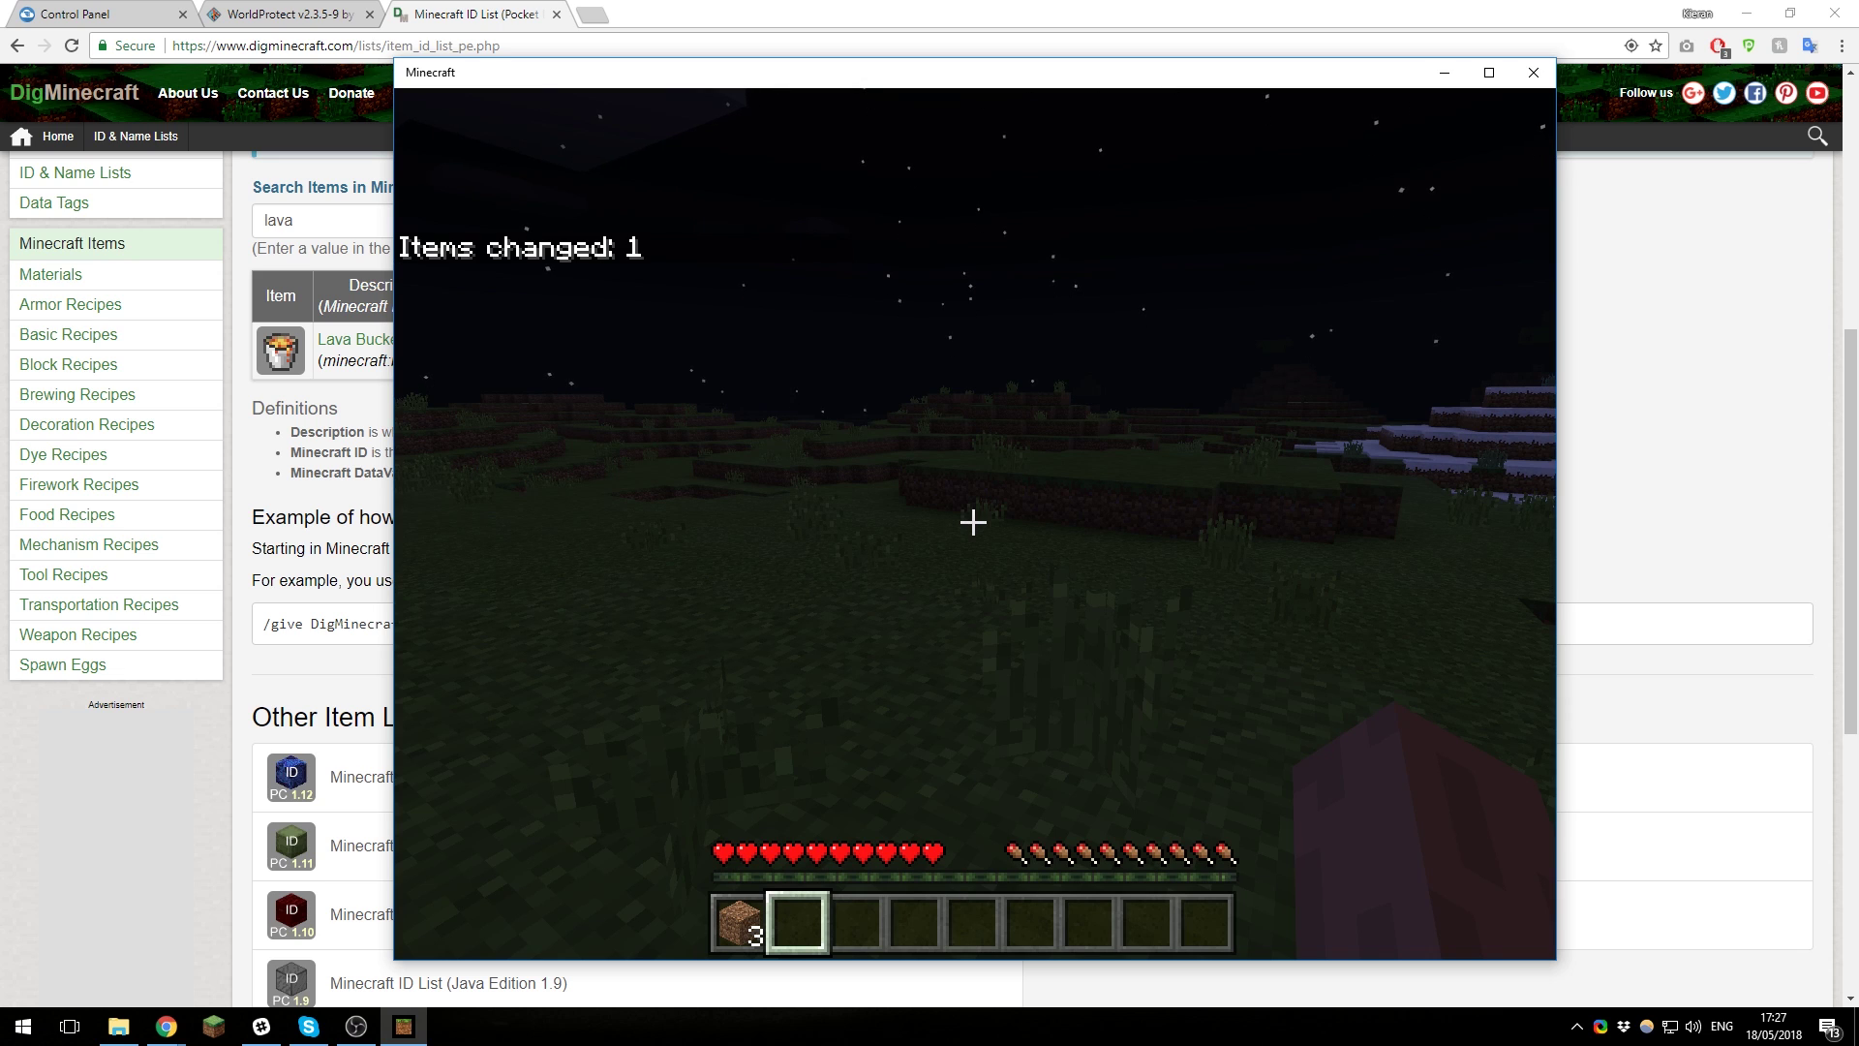
Step: Set the world border to 10000 with /wp world border 10000
key("t")
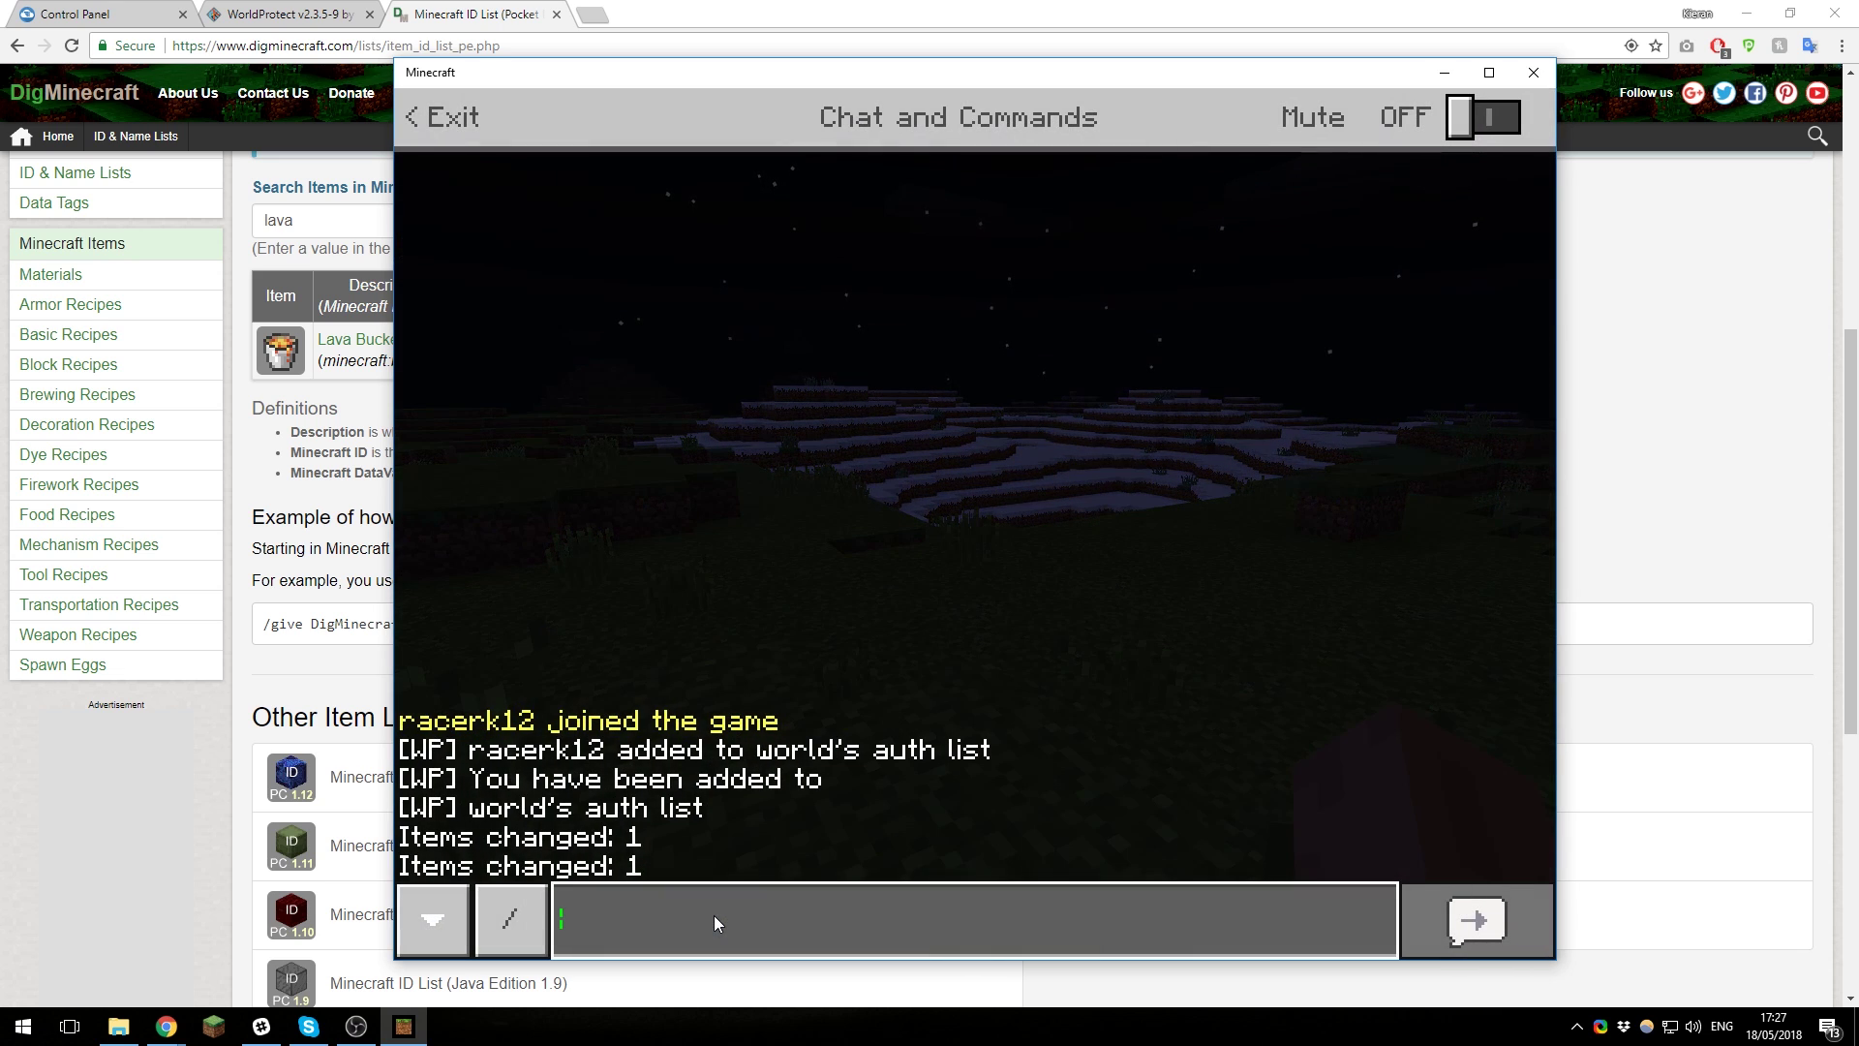
type("/")
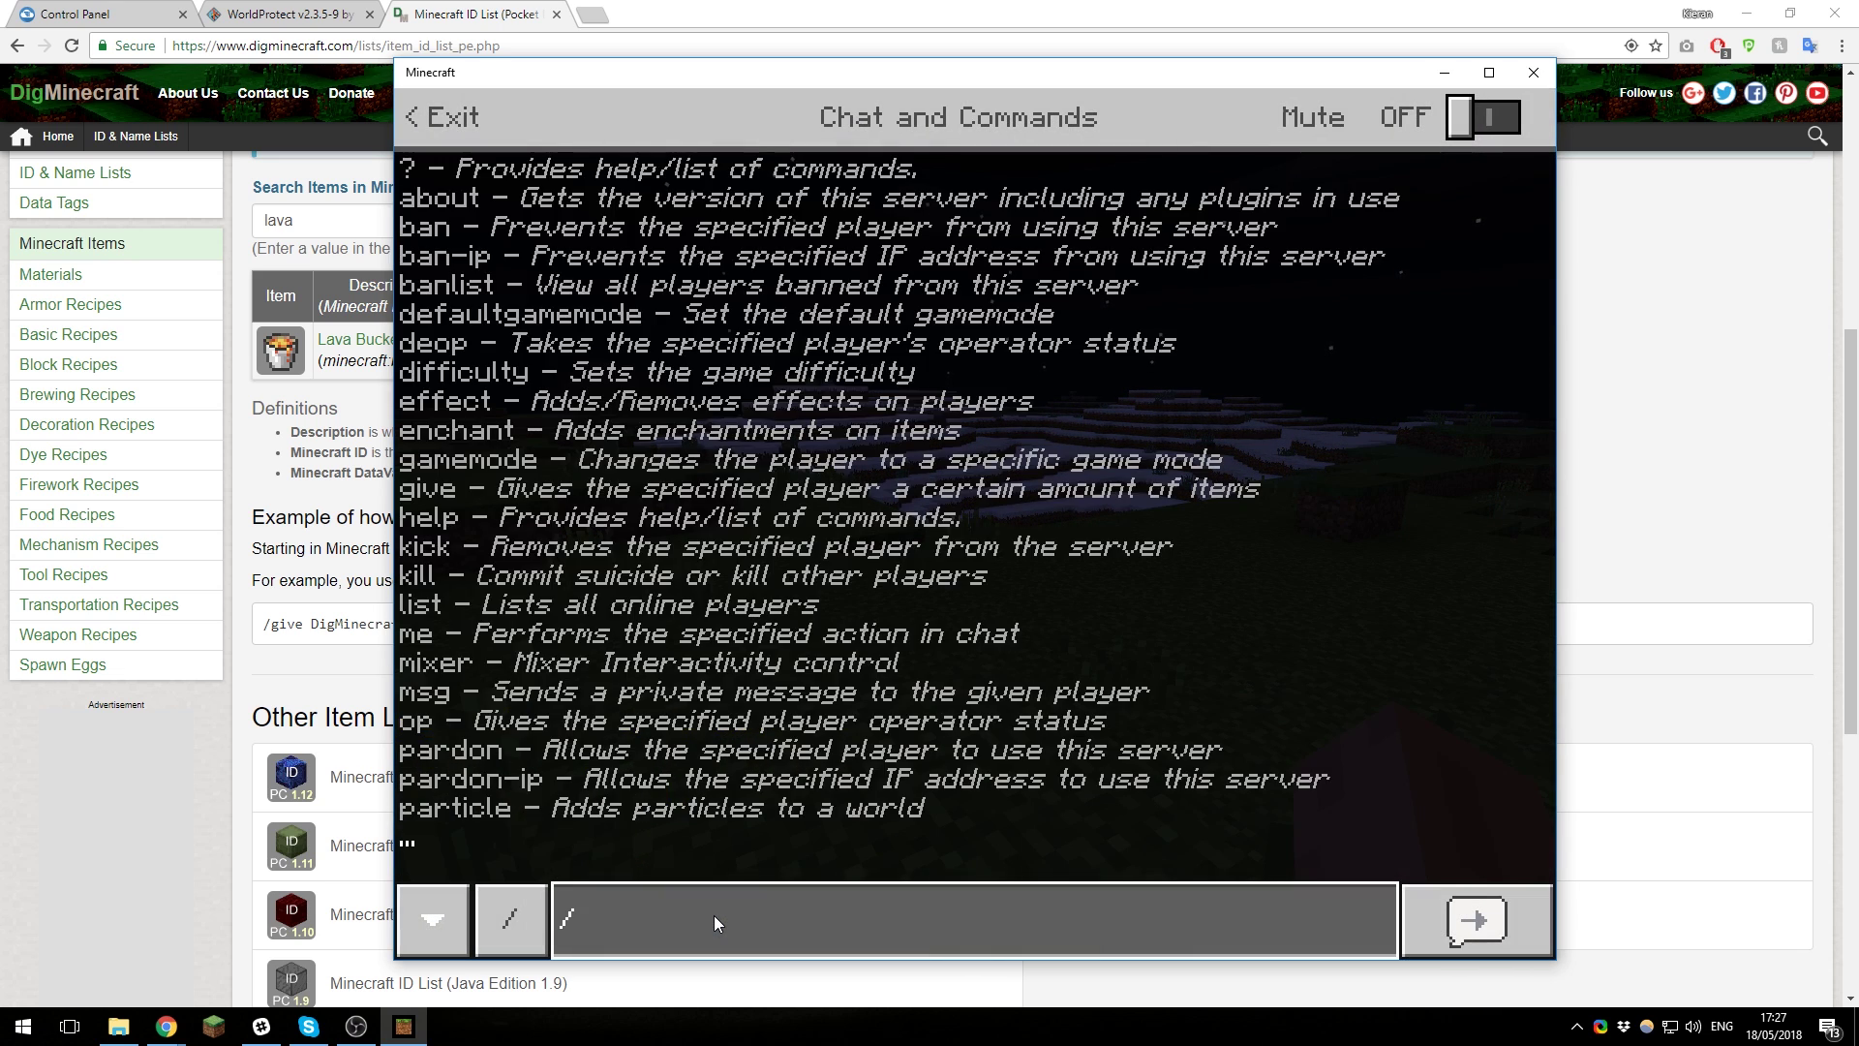
type("wp world border")
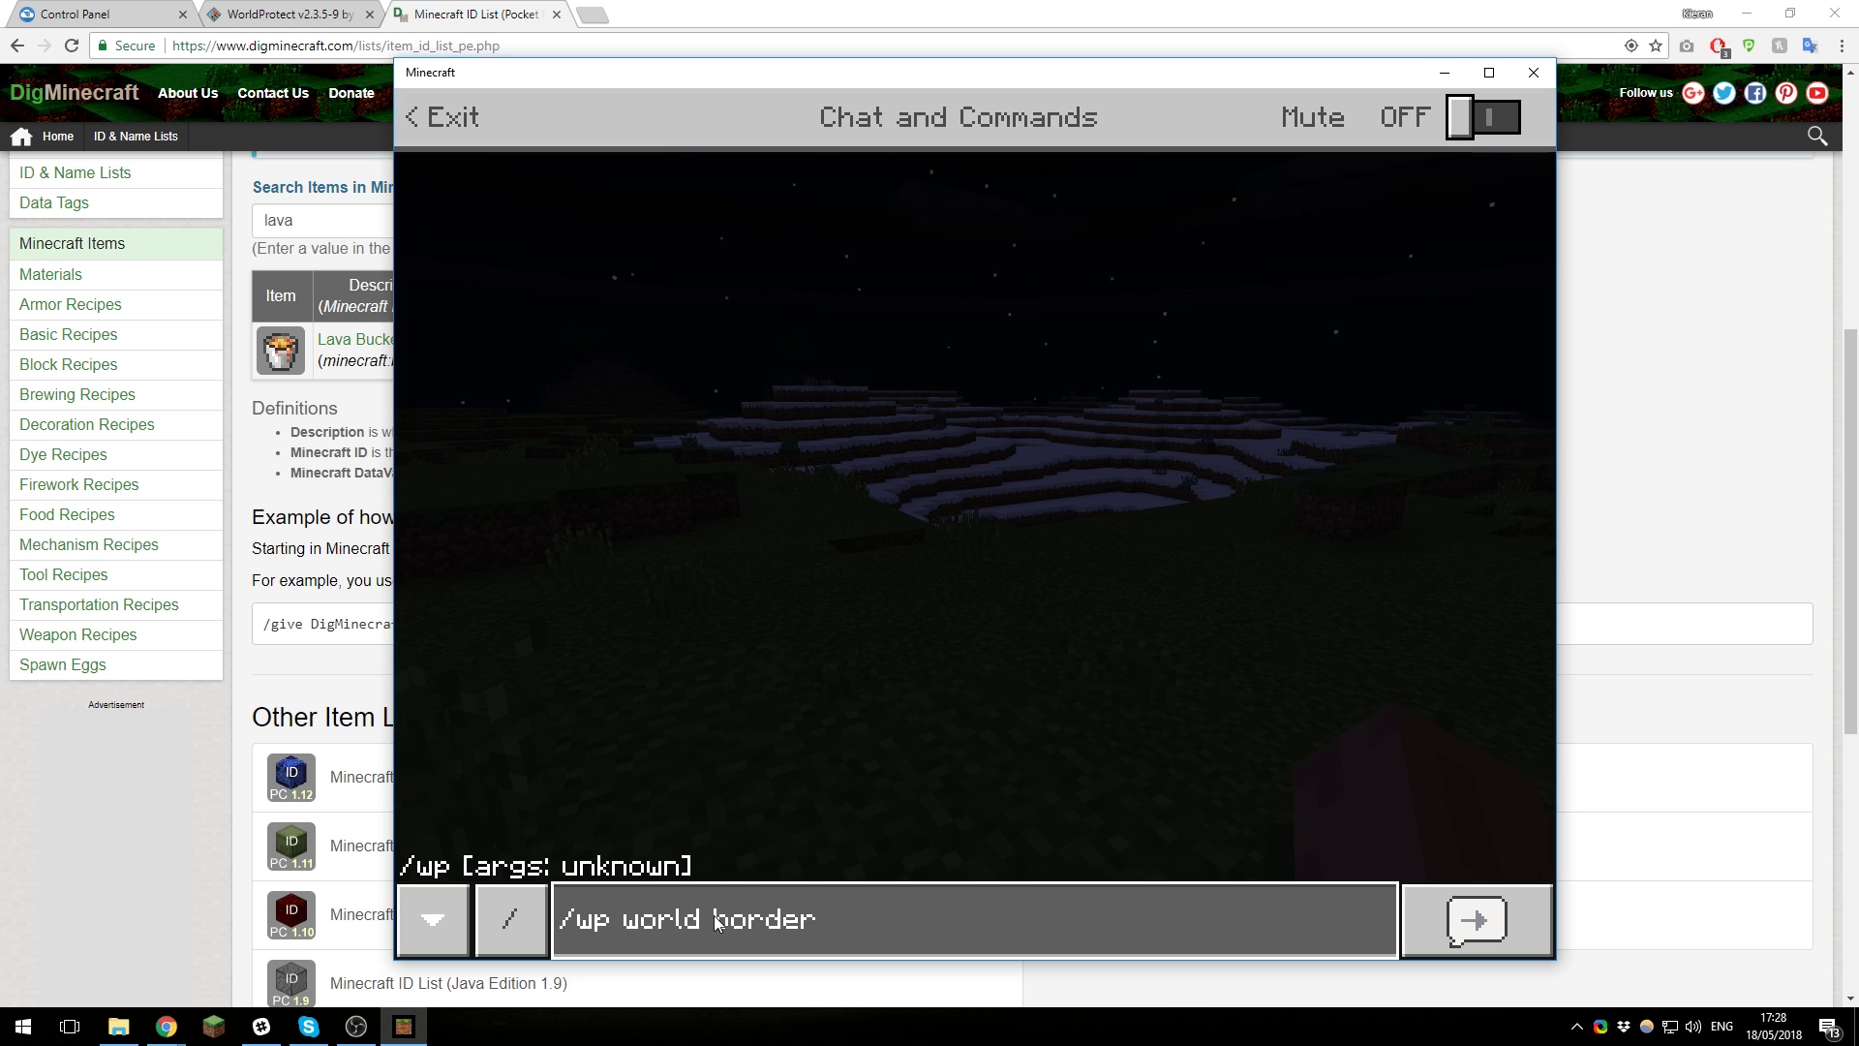
type("10000")
key("Return")
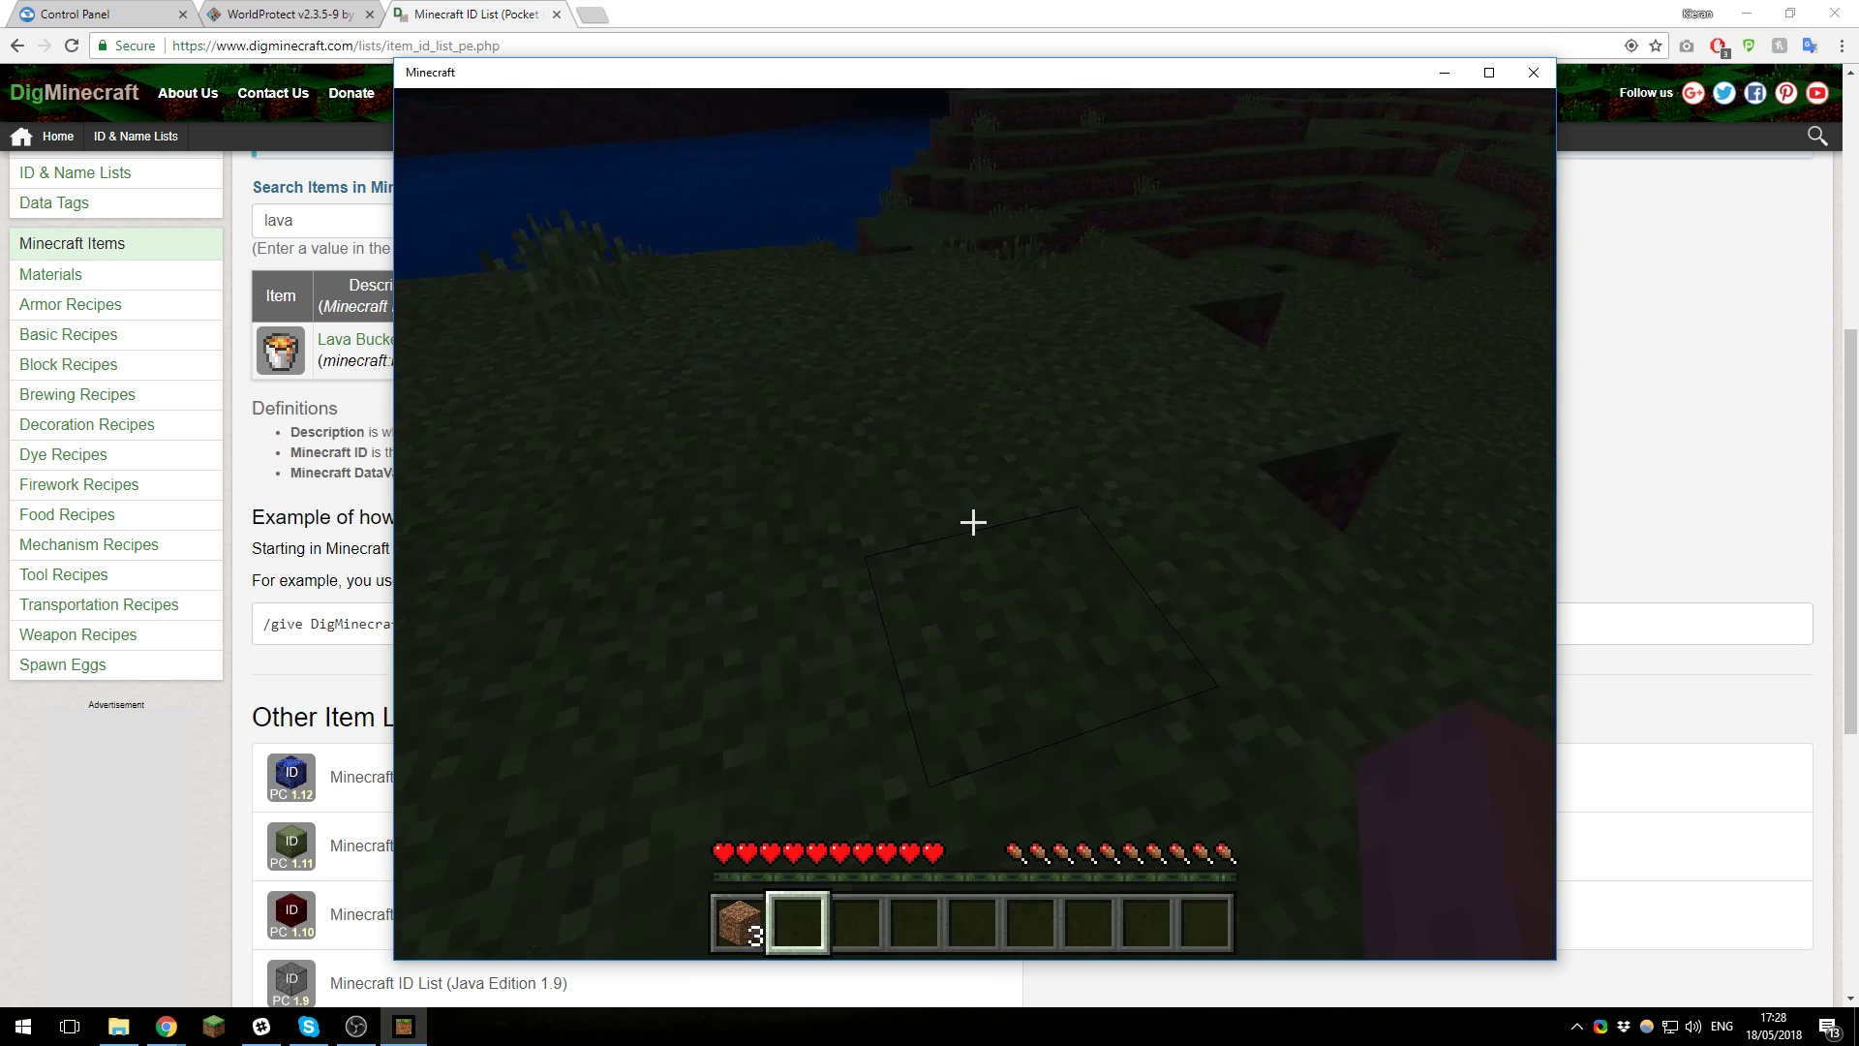
Step: Allow PvP in the world with /wp world pvp on, correcting typos along the way
key("t")
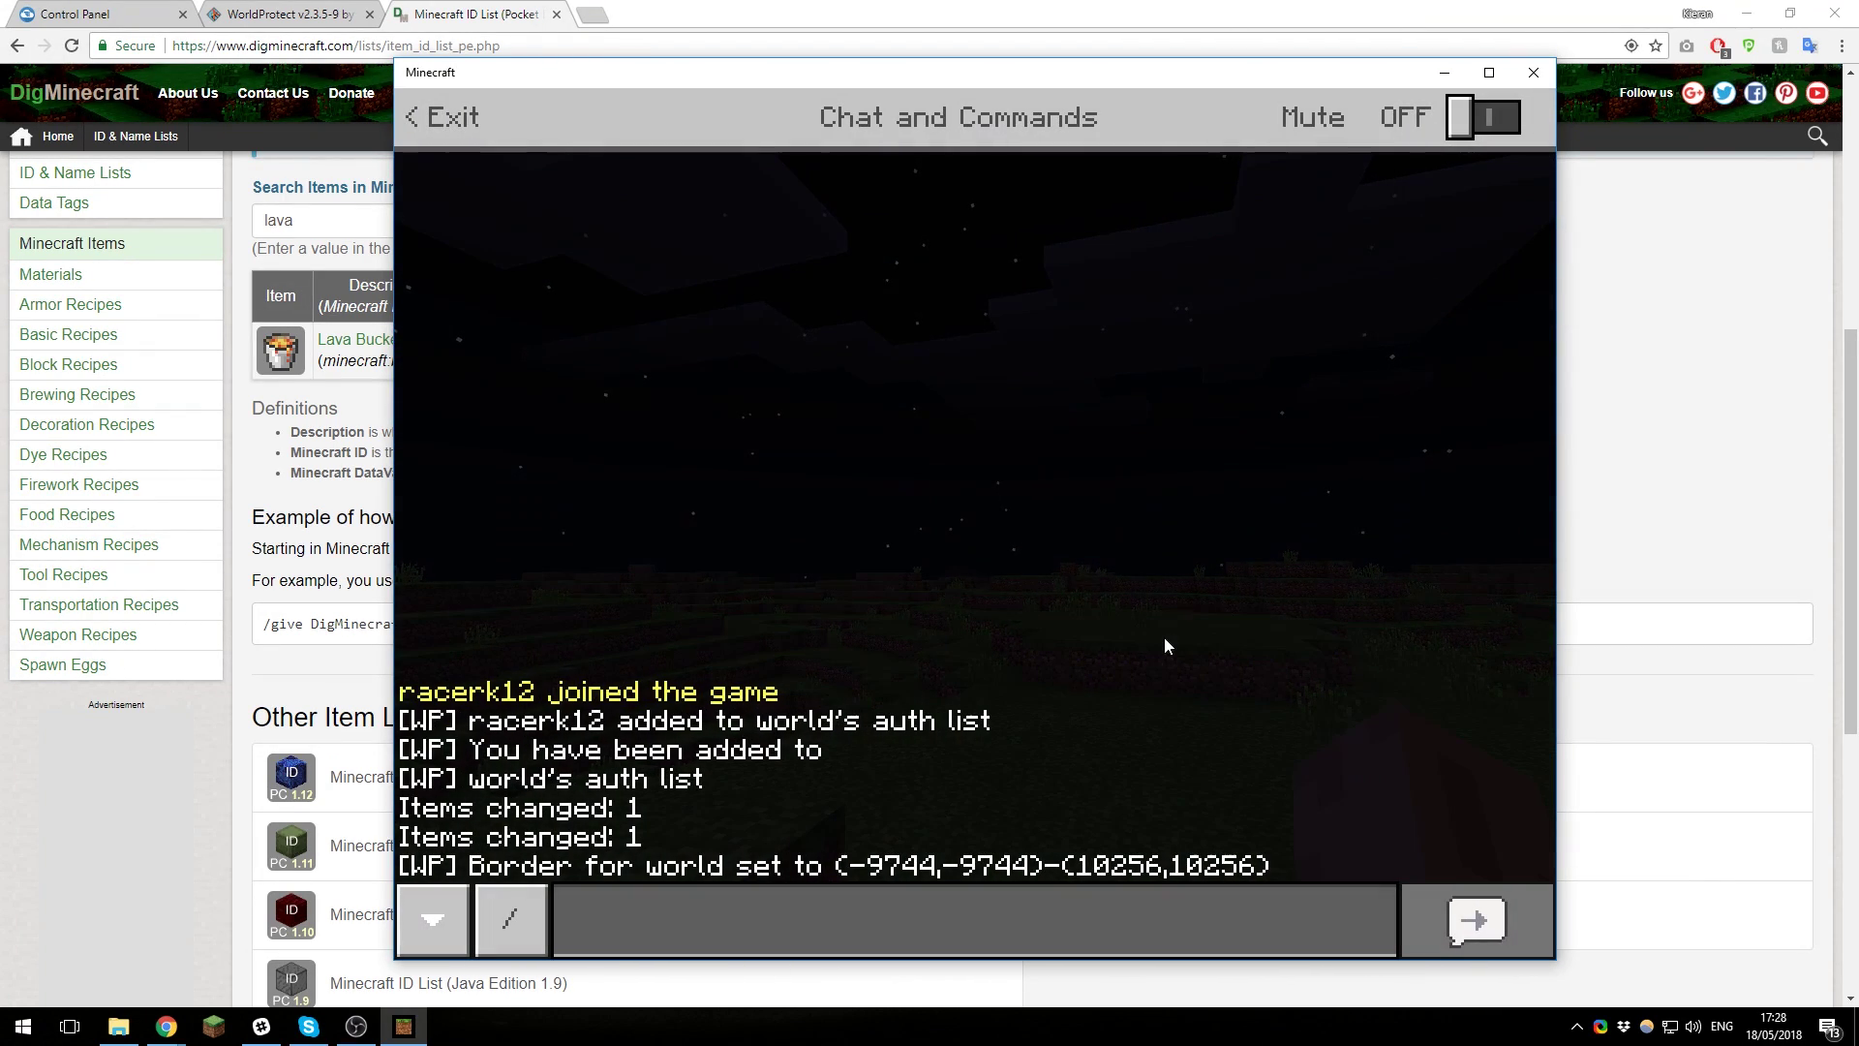
type("/wp")
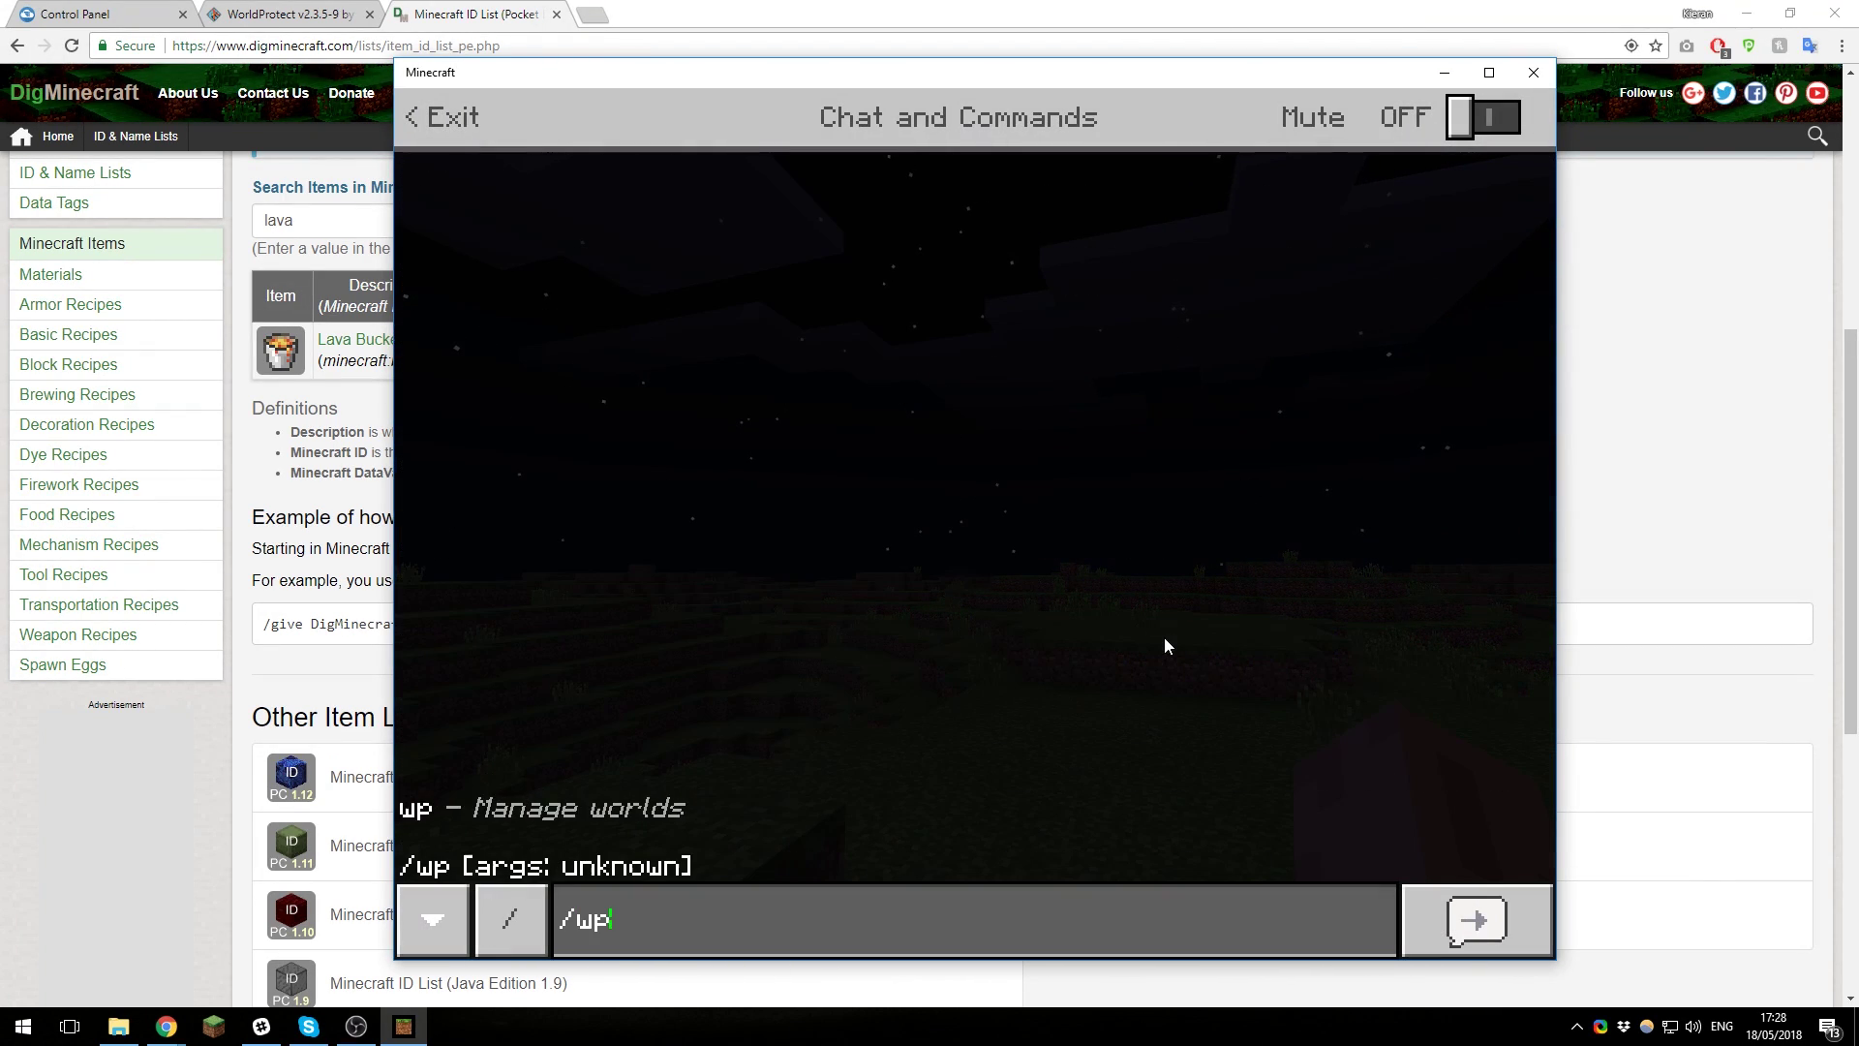
type(" world ")
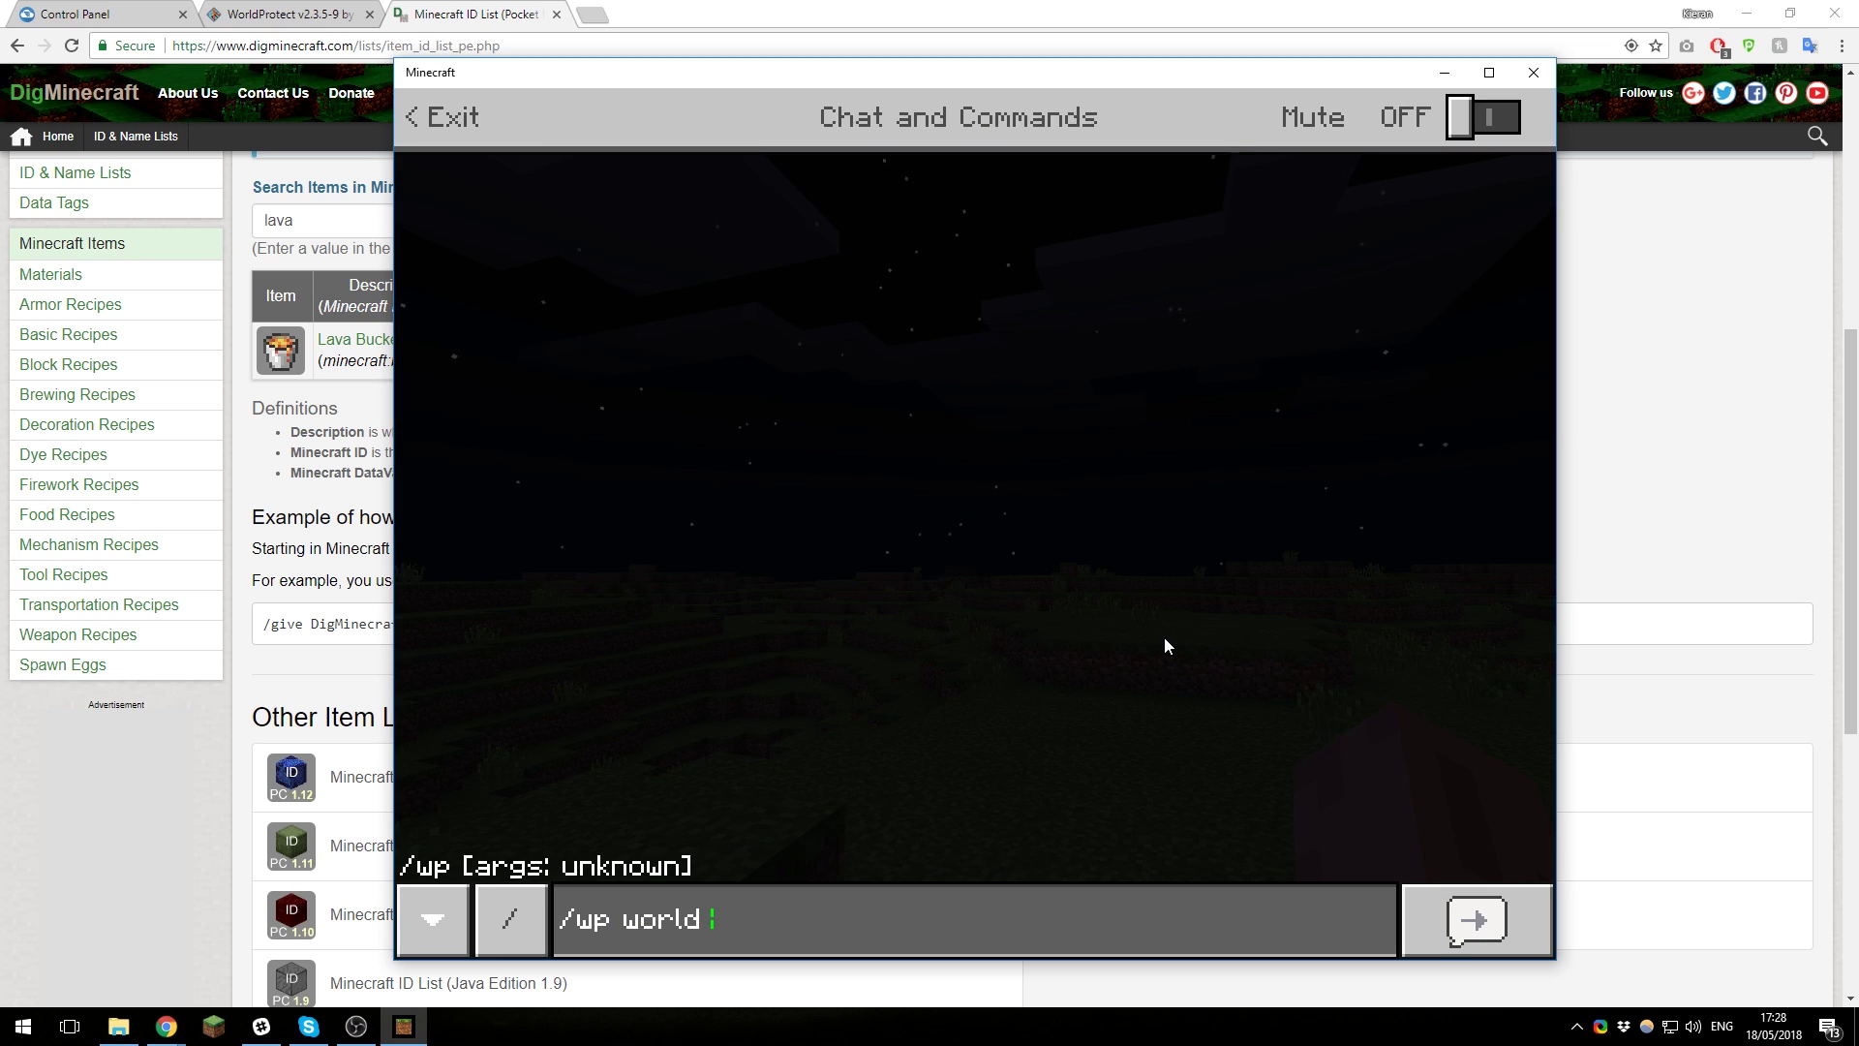
type("pvp on")
key("BackSpace")
key("BackSpace")
type("off")
key("BackSpace")
key("BackSpace")
type("n")
key("Return")
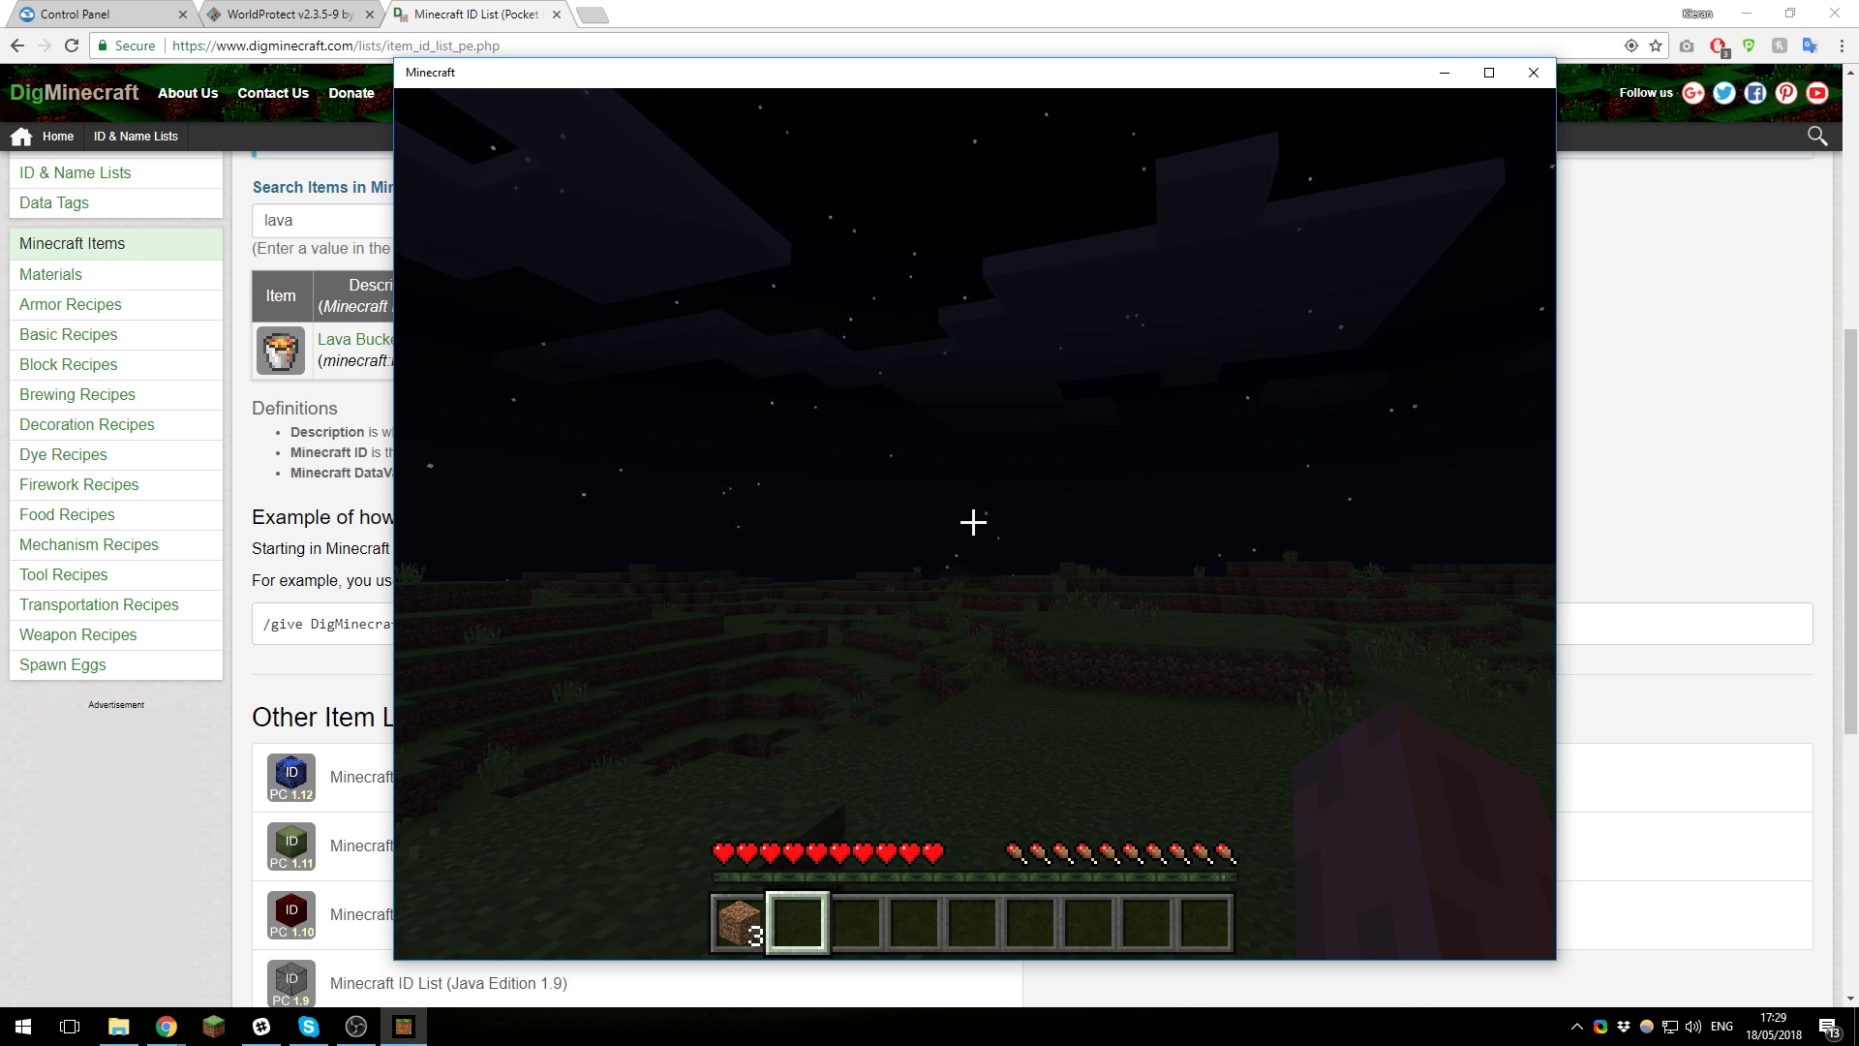
Step: Edit the previous PvP command into '/wp world noexplode off' and run it in chat
key("t")
key("Up")
key("BackSpace")
key("BackSpace")
key("BackSpace")
key("BackSpace")
key("BackSpace")
key("BackSpace")
key("BackSpace")
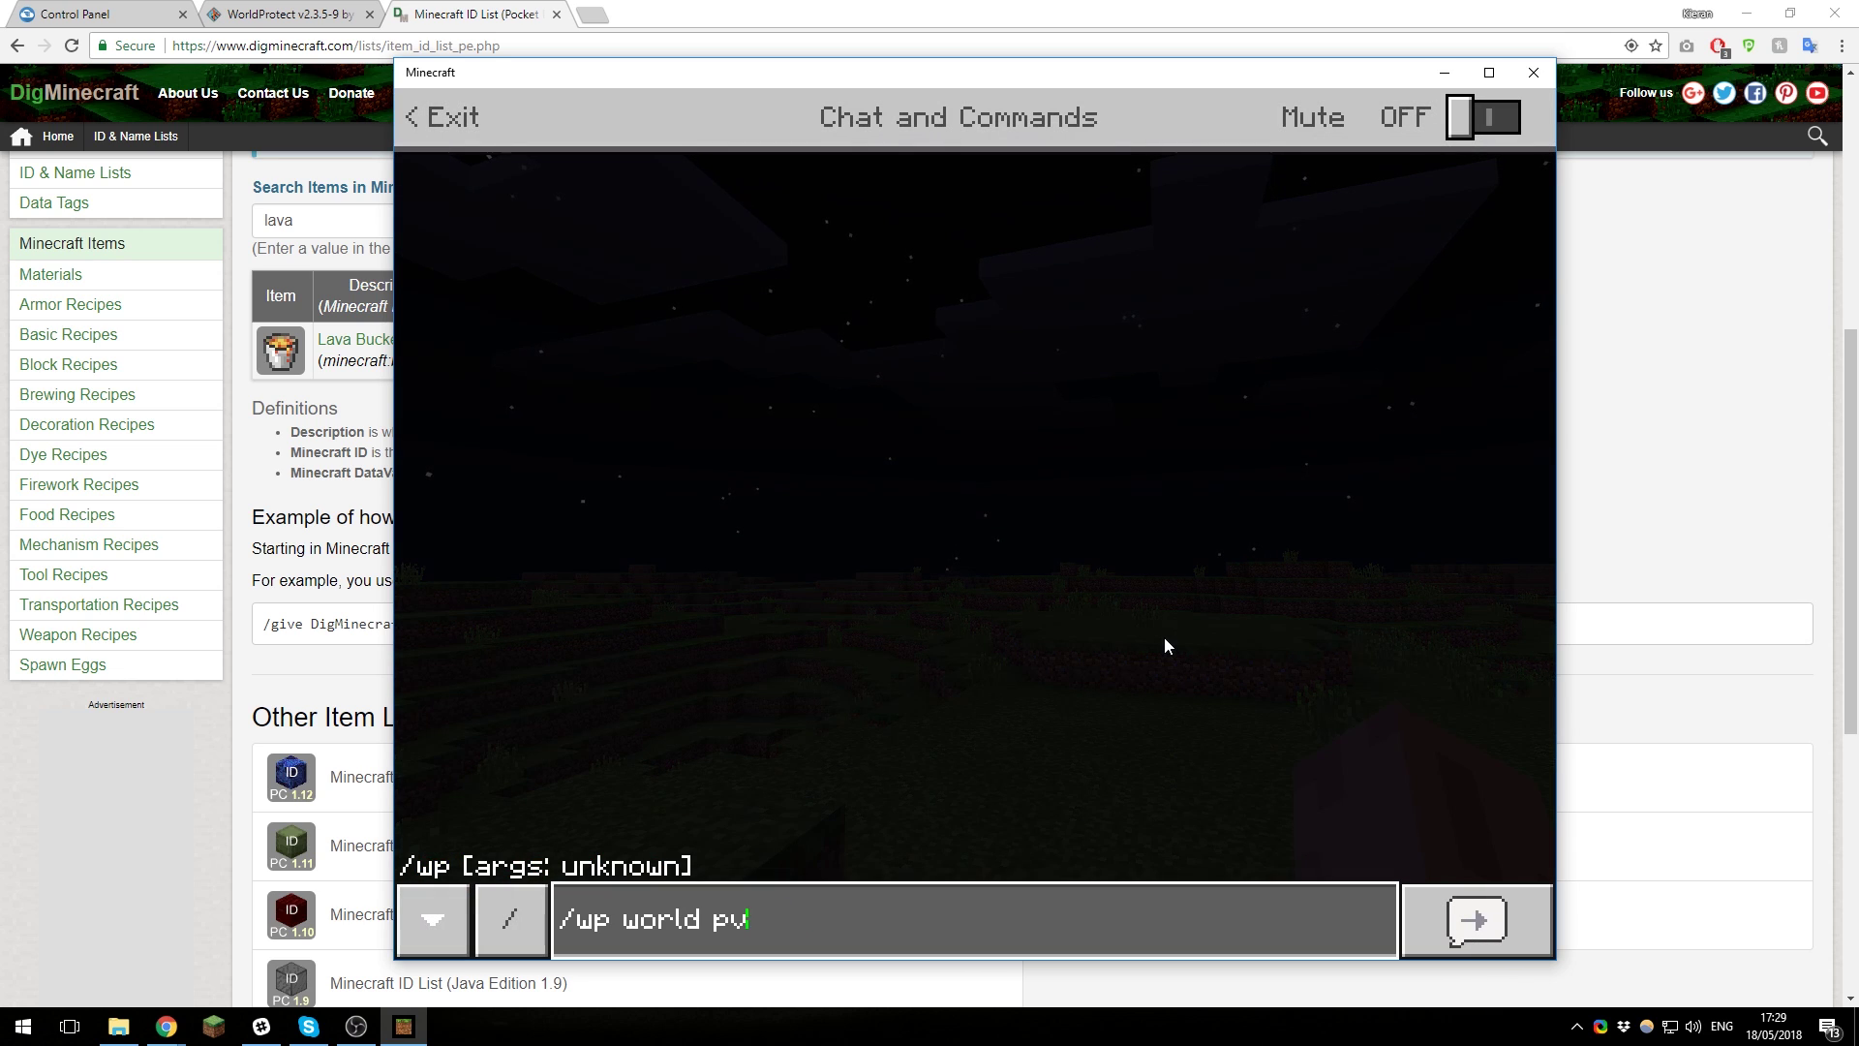
type("e")
key("BackSpace")
type("noexploe")
key("BackSpace")
type("de ")
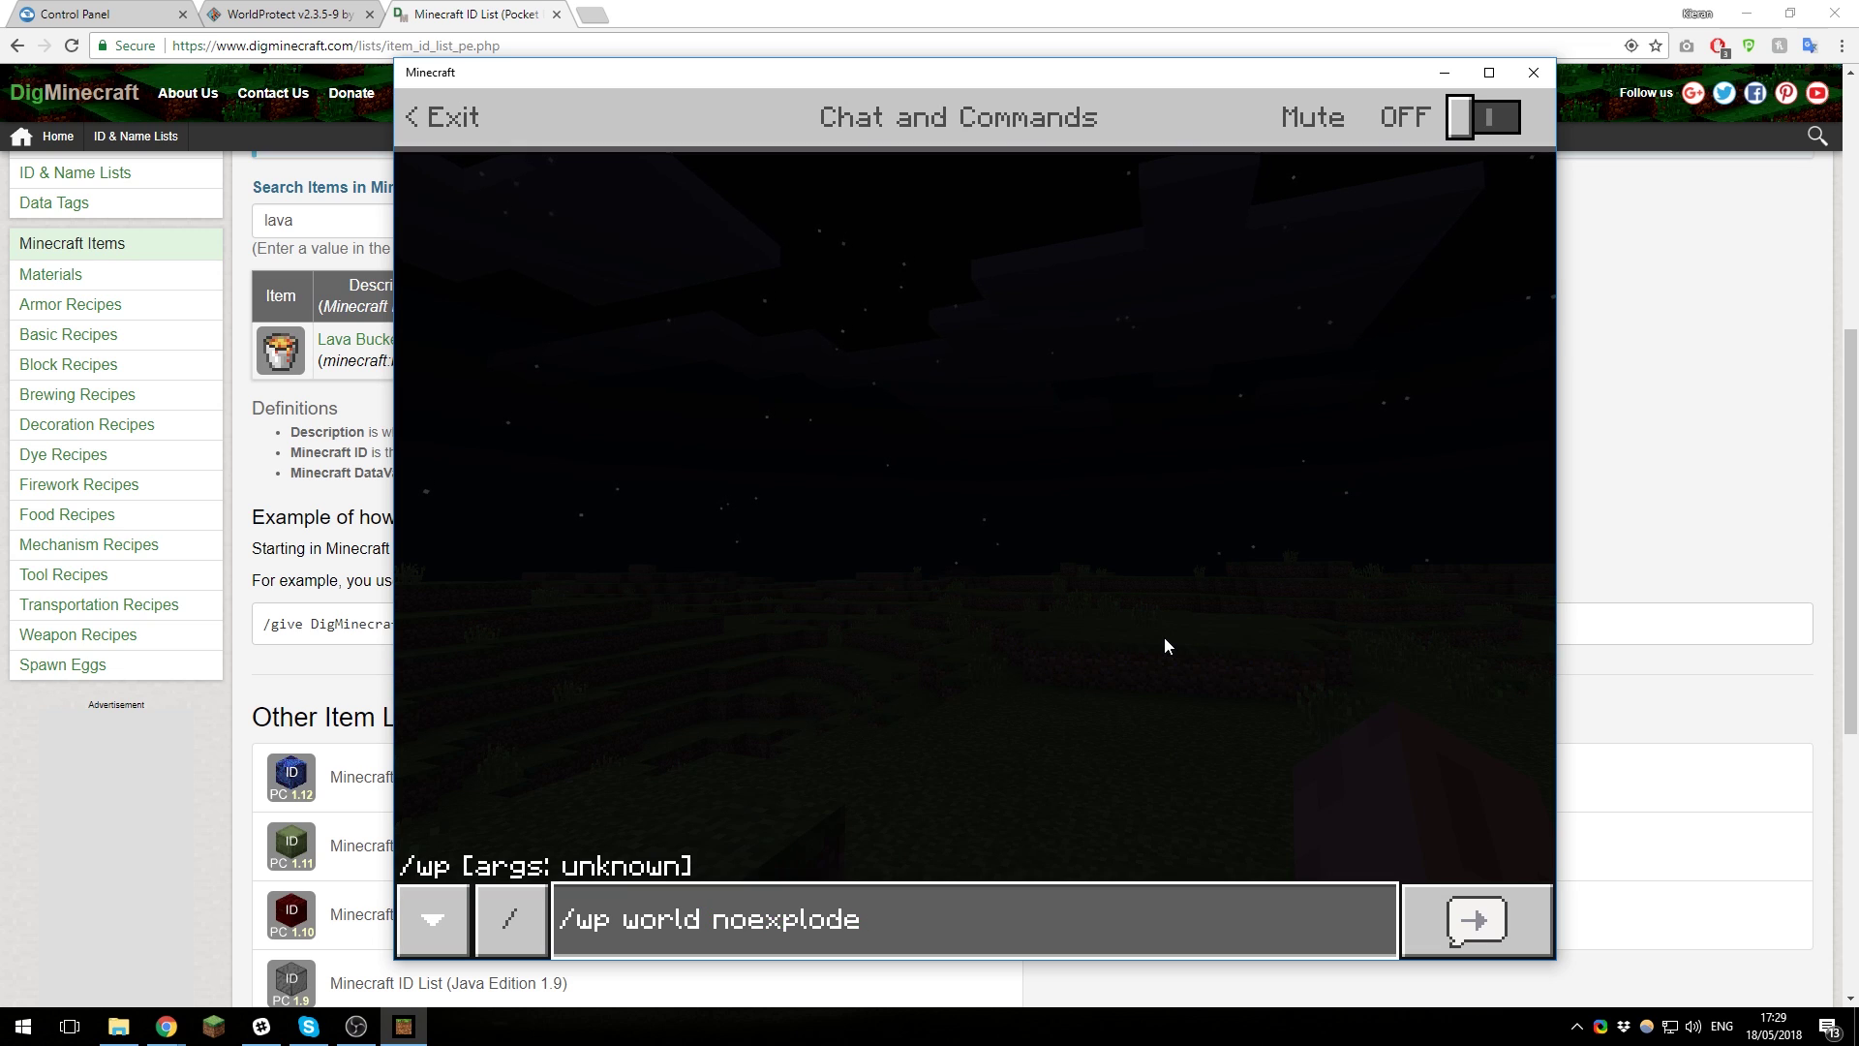
type("on")
key("BackSpace")
type("ff")
key("Return")
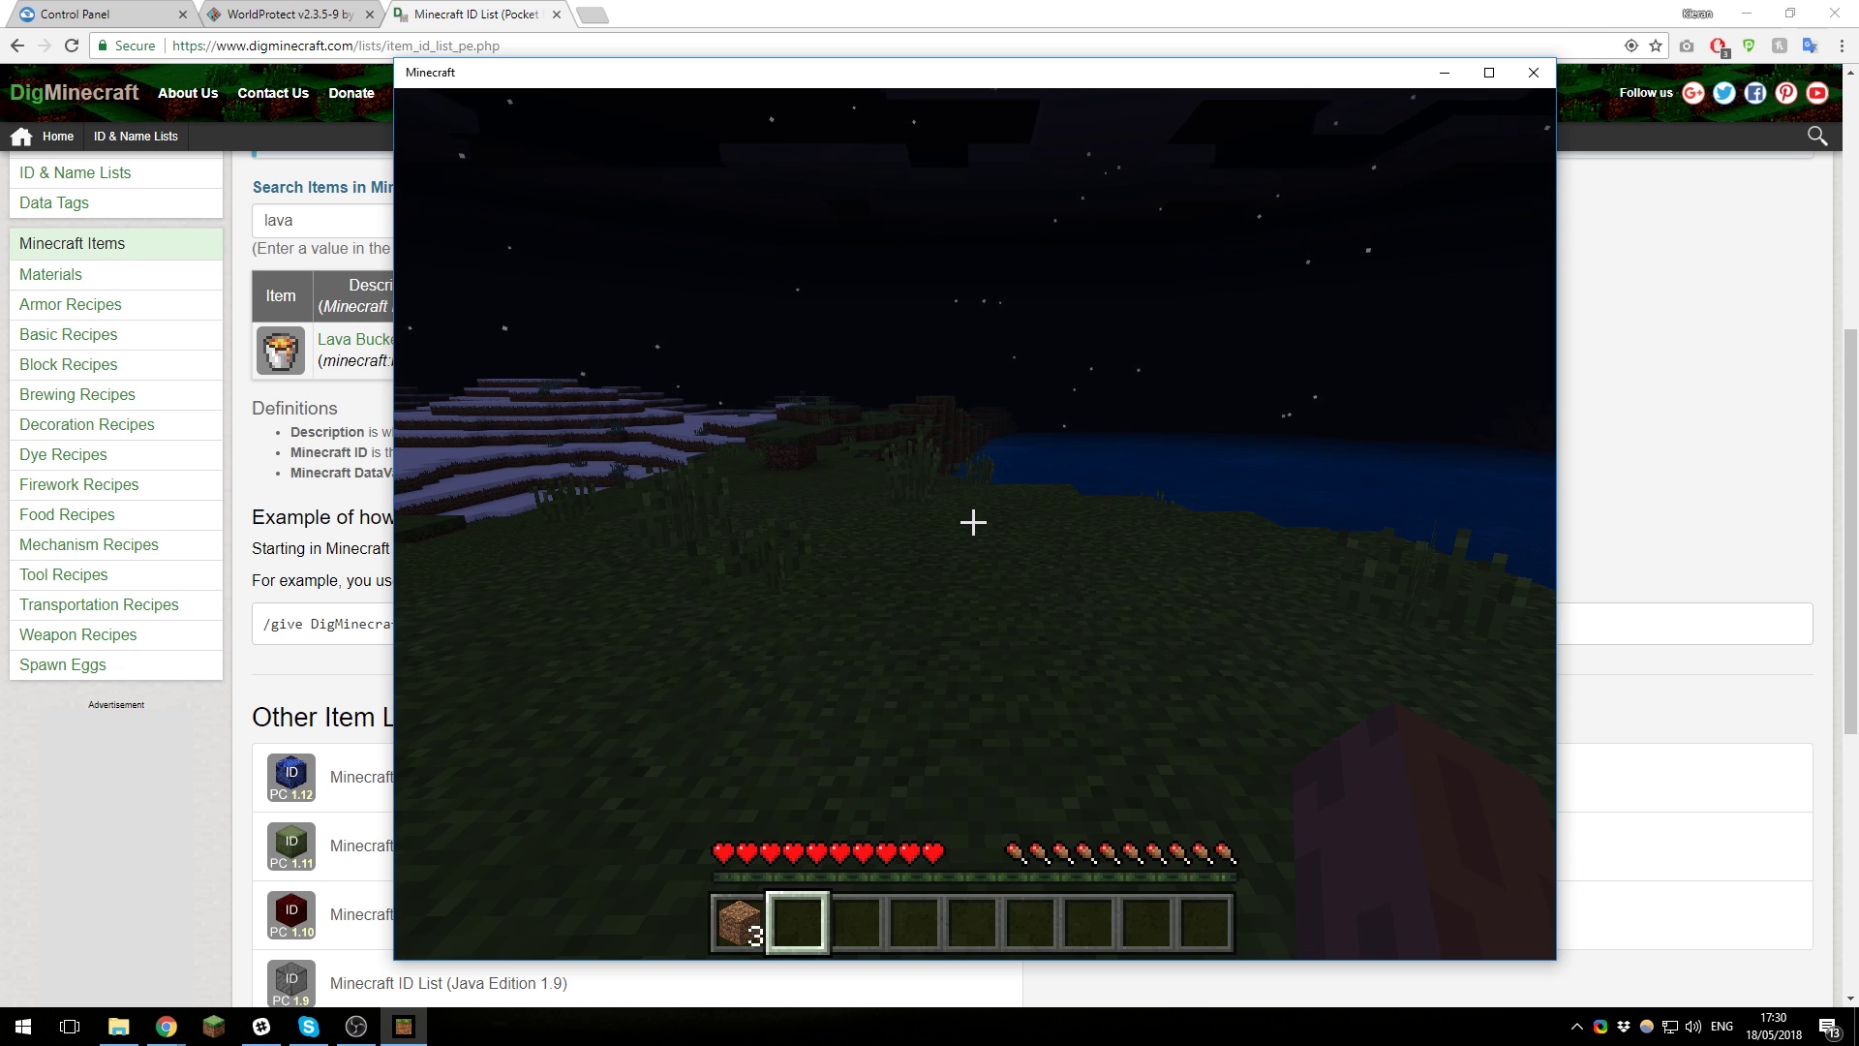
Step: Leave the game and open plugins/WorldProtect/config.yml in the Server.pro file editor
key("Escape")
left_click(145, 15)
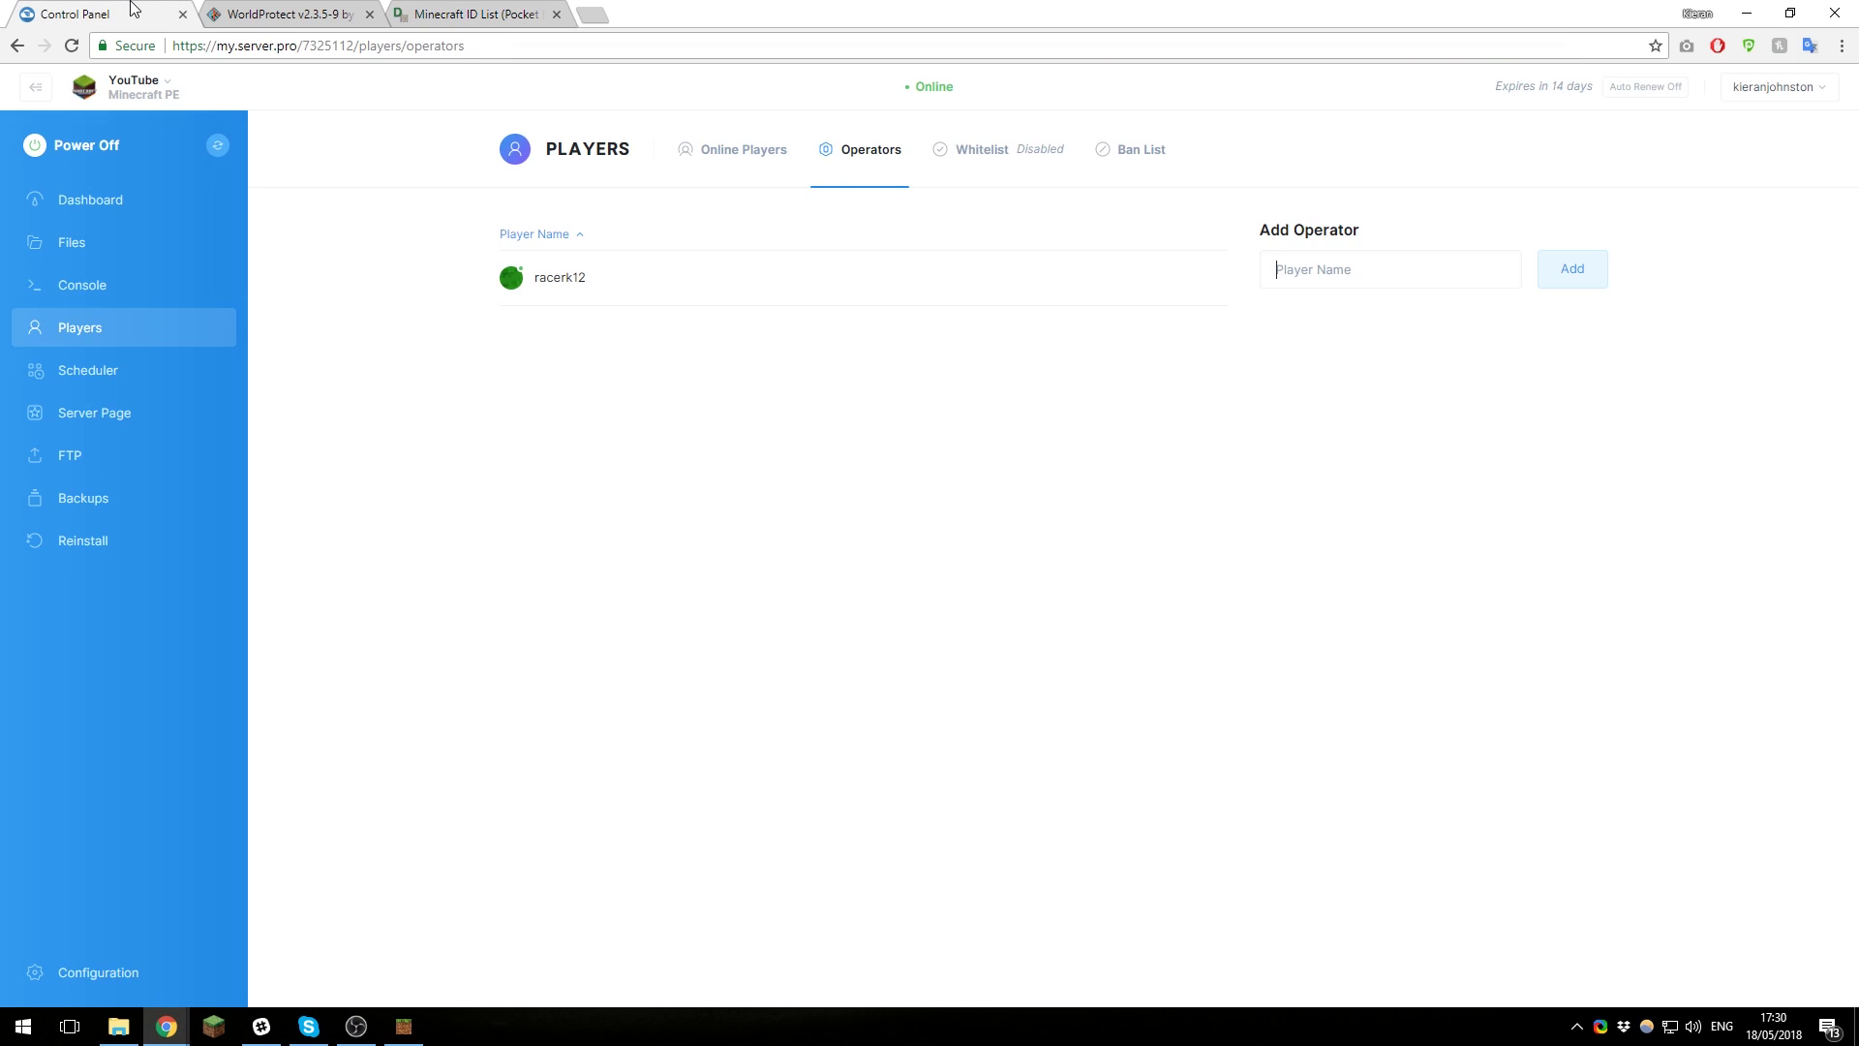
left_click(175, 244)
left_click(564, 412)
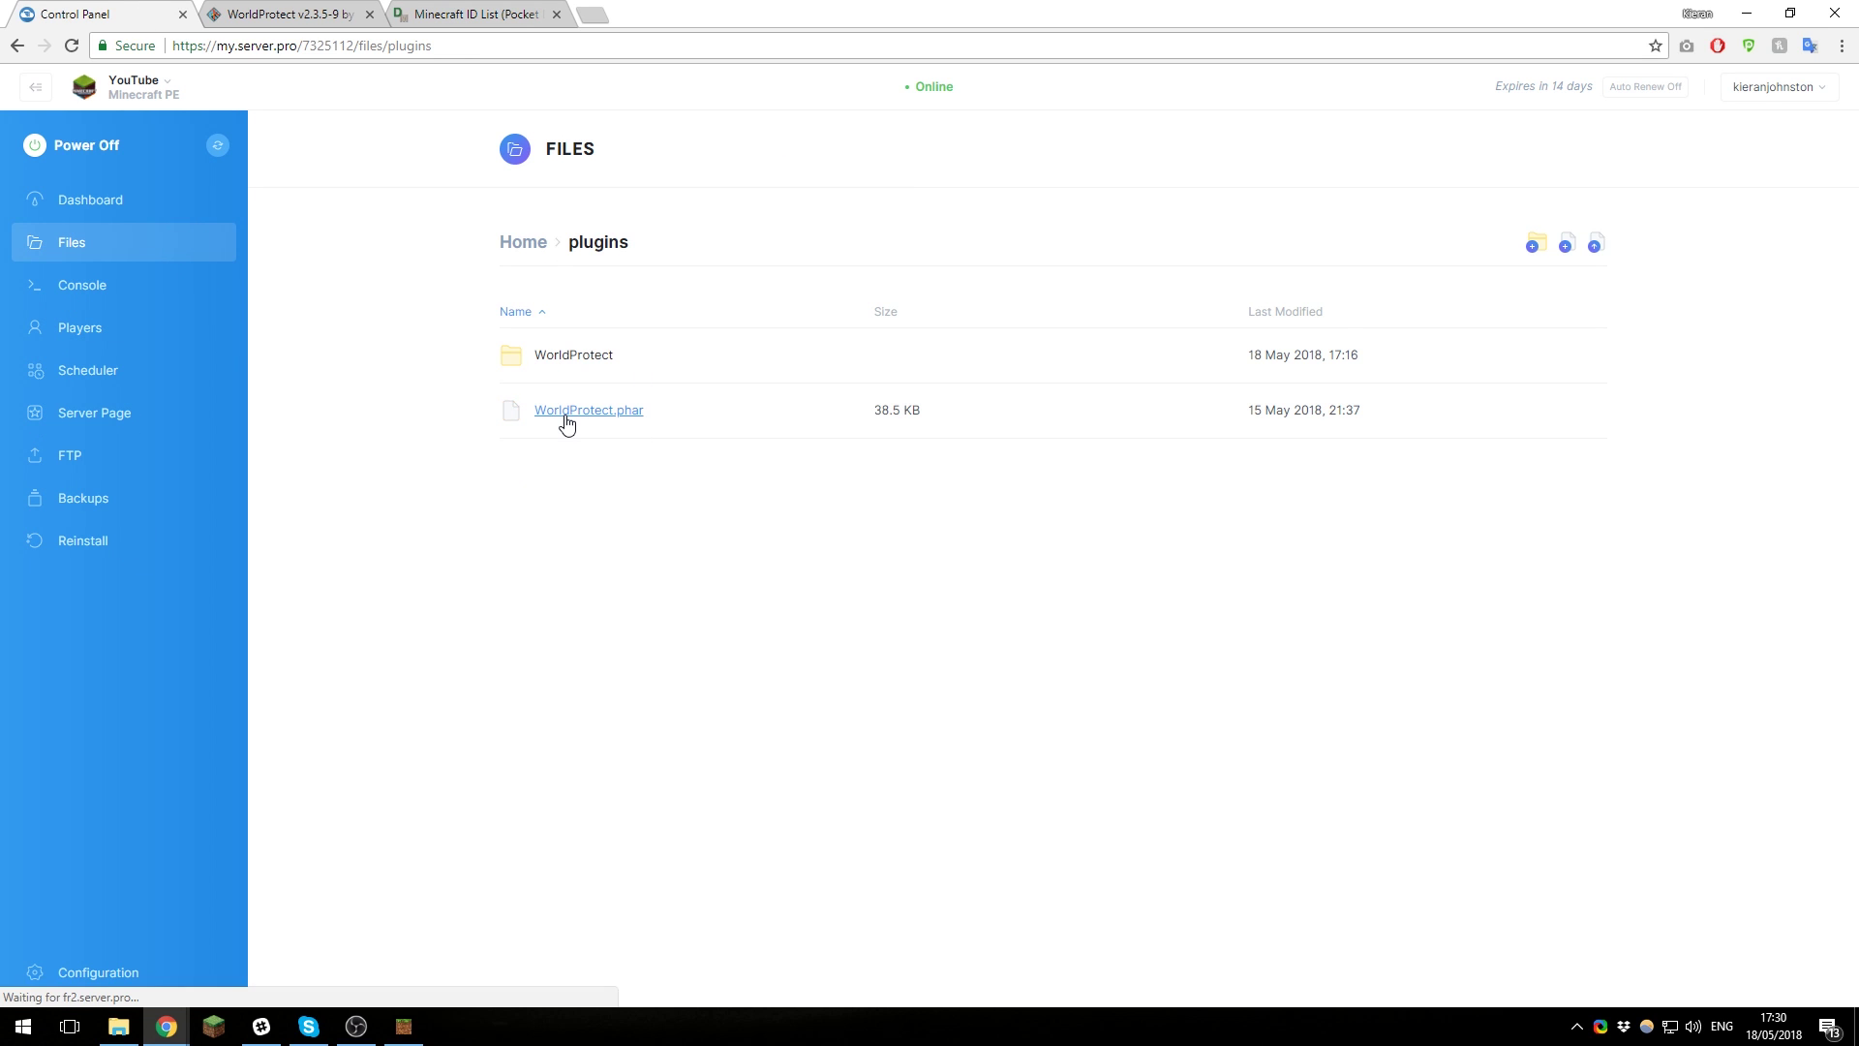
left_click(592, 360)
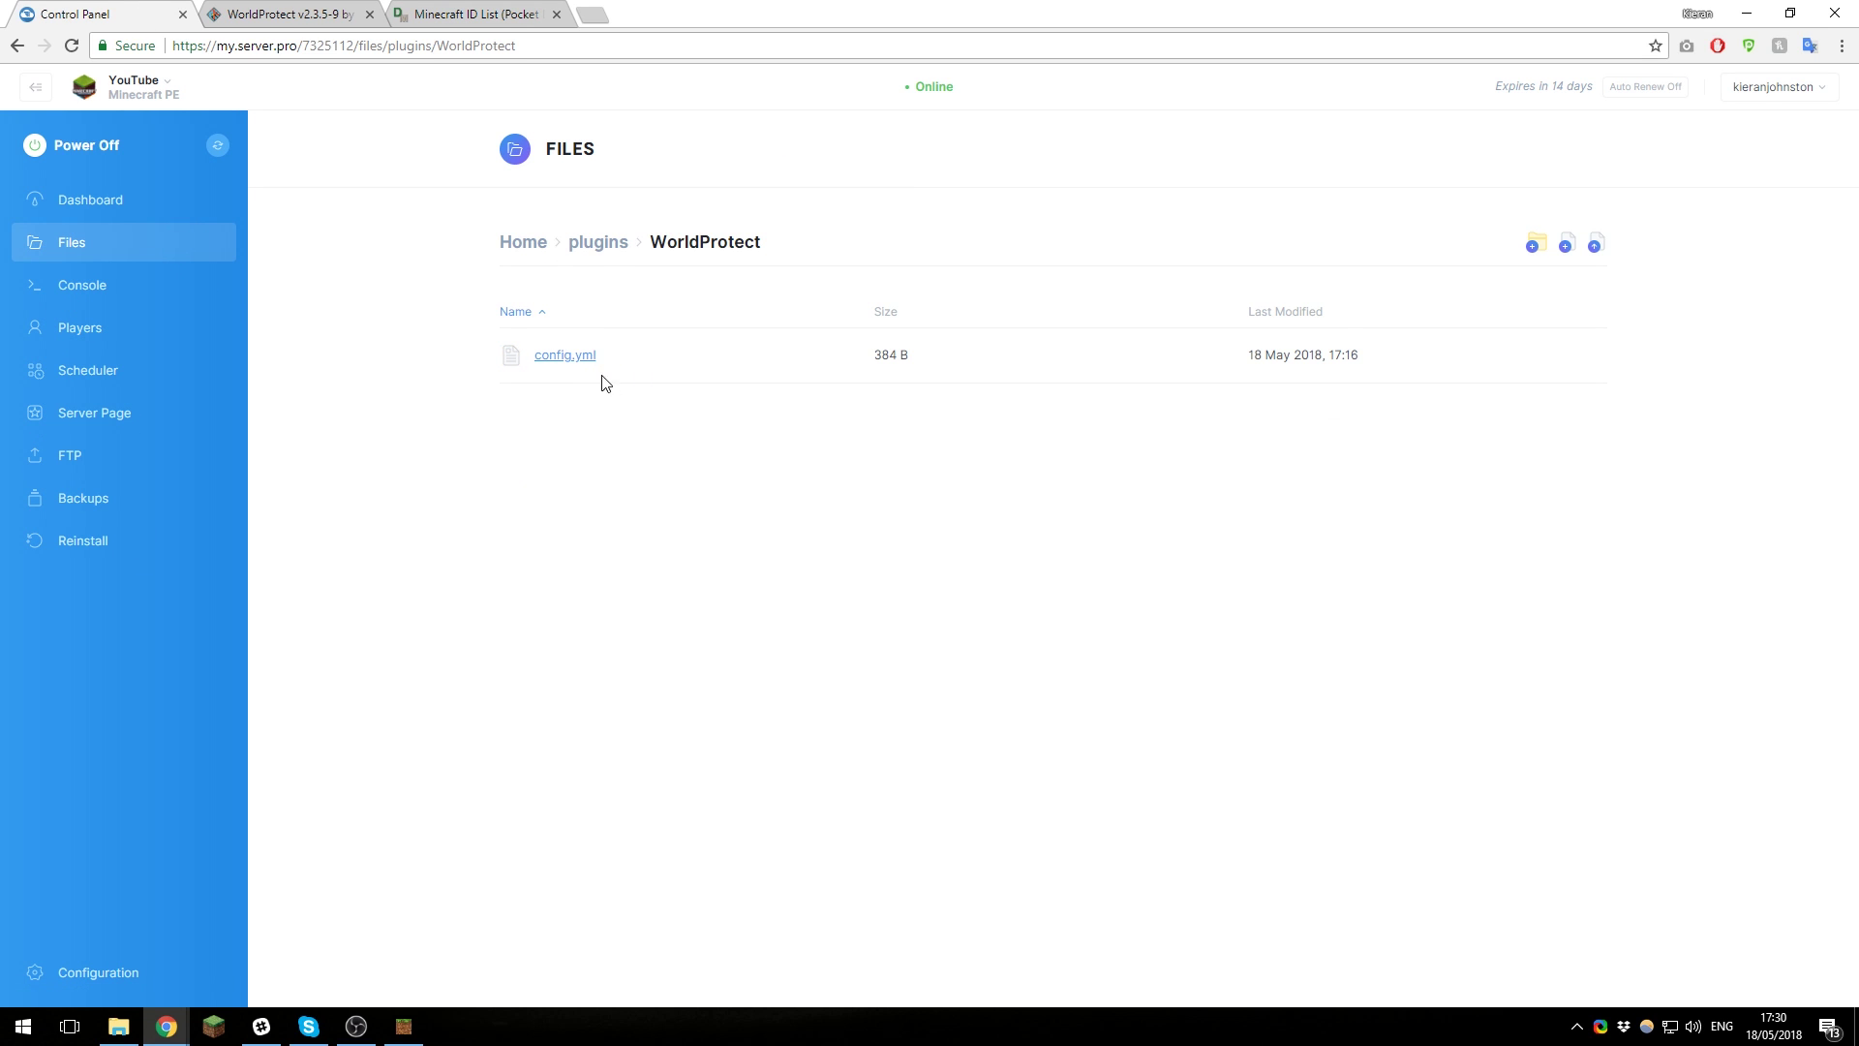
left_click(580, 359)
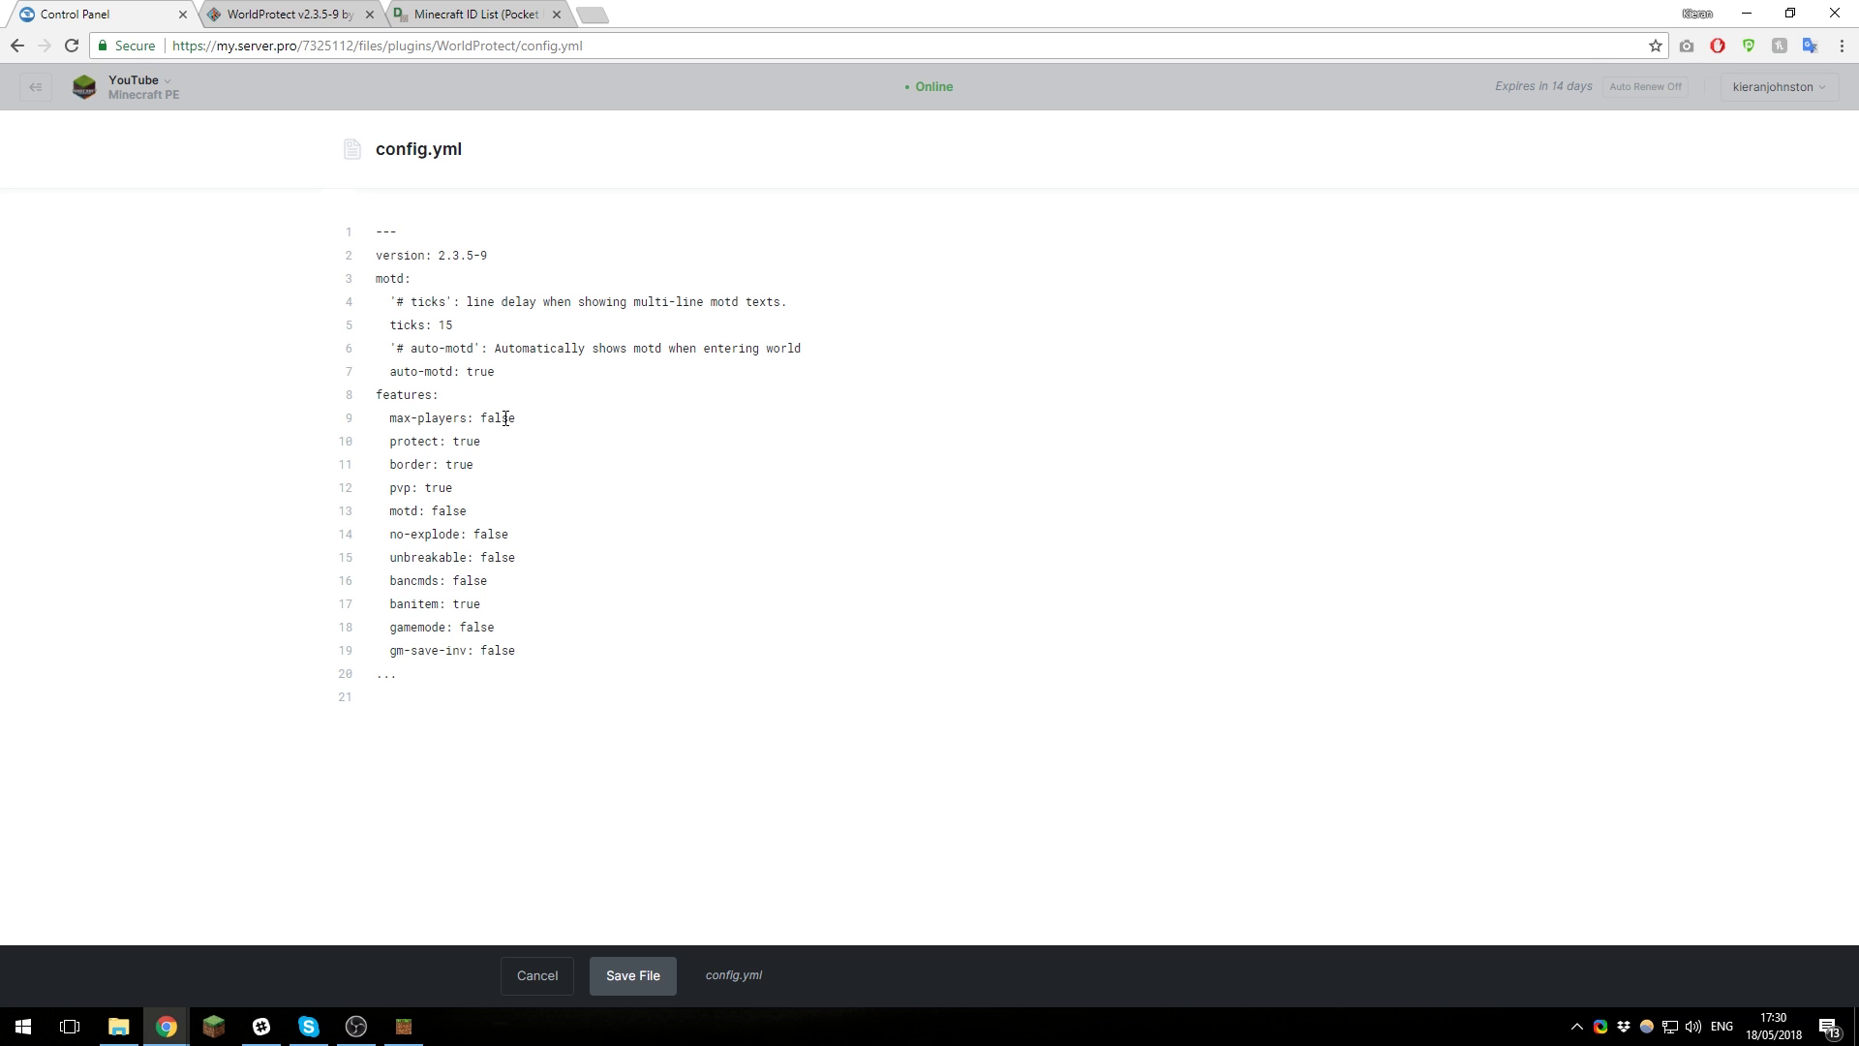
Step: Change max-players from false to true in config.yml and save the file
double_click(505, 418)
type("true")
left_click(635, 980)
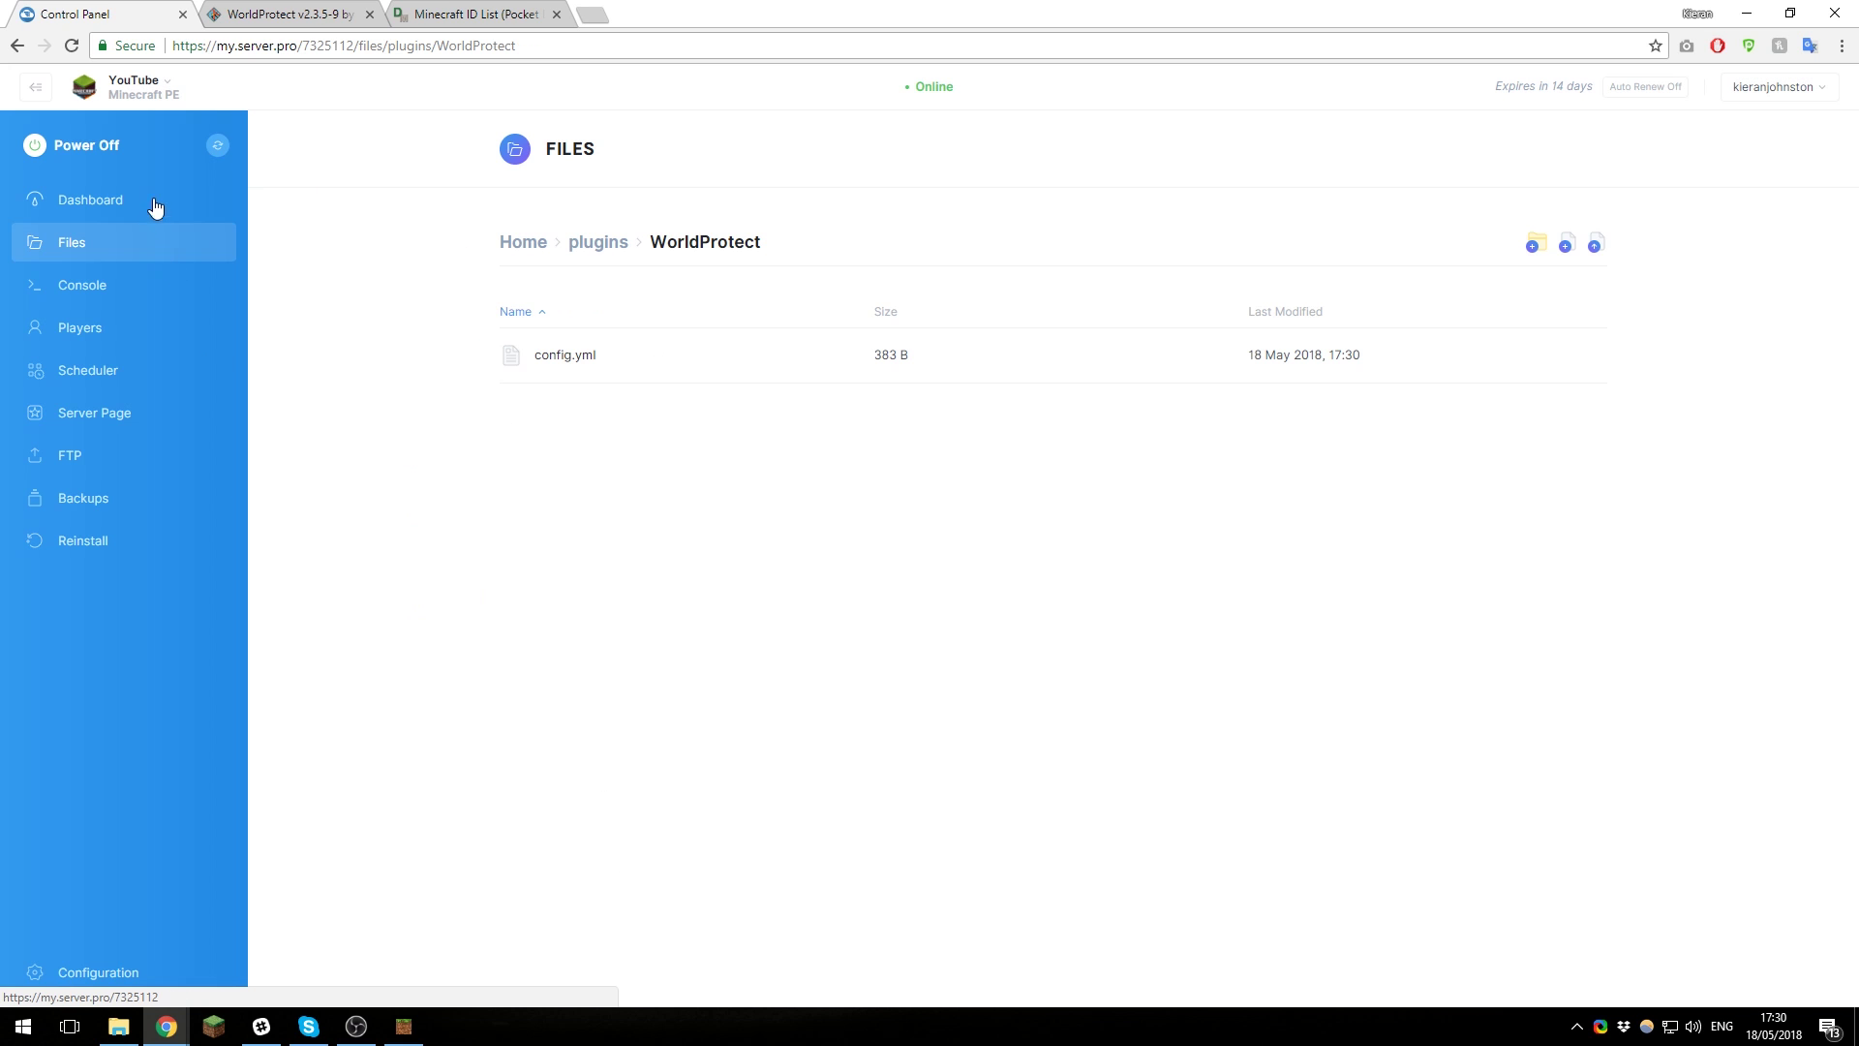
Step: Restart the server, then open the Message Us form on Server.pro's Support page
left_click(222, 144)
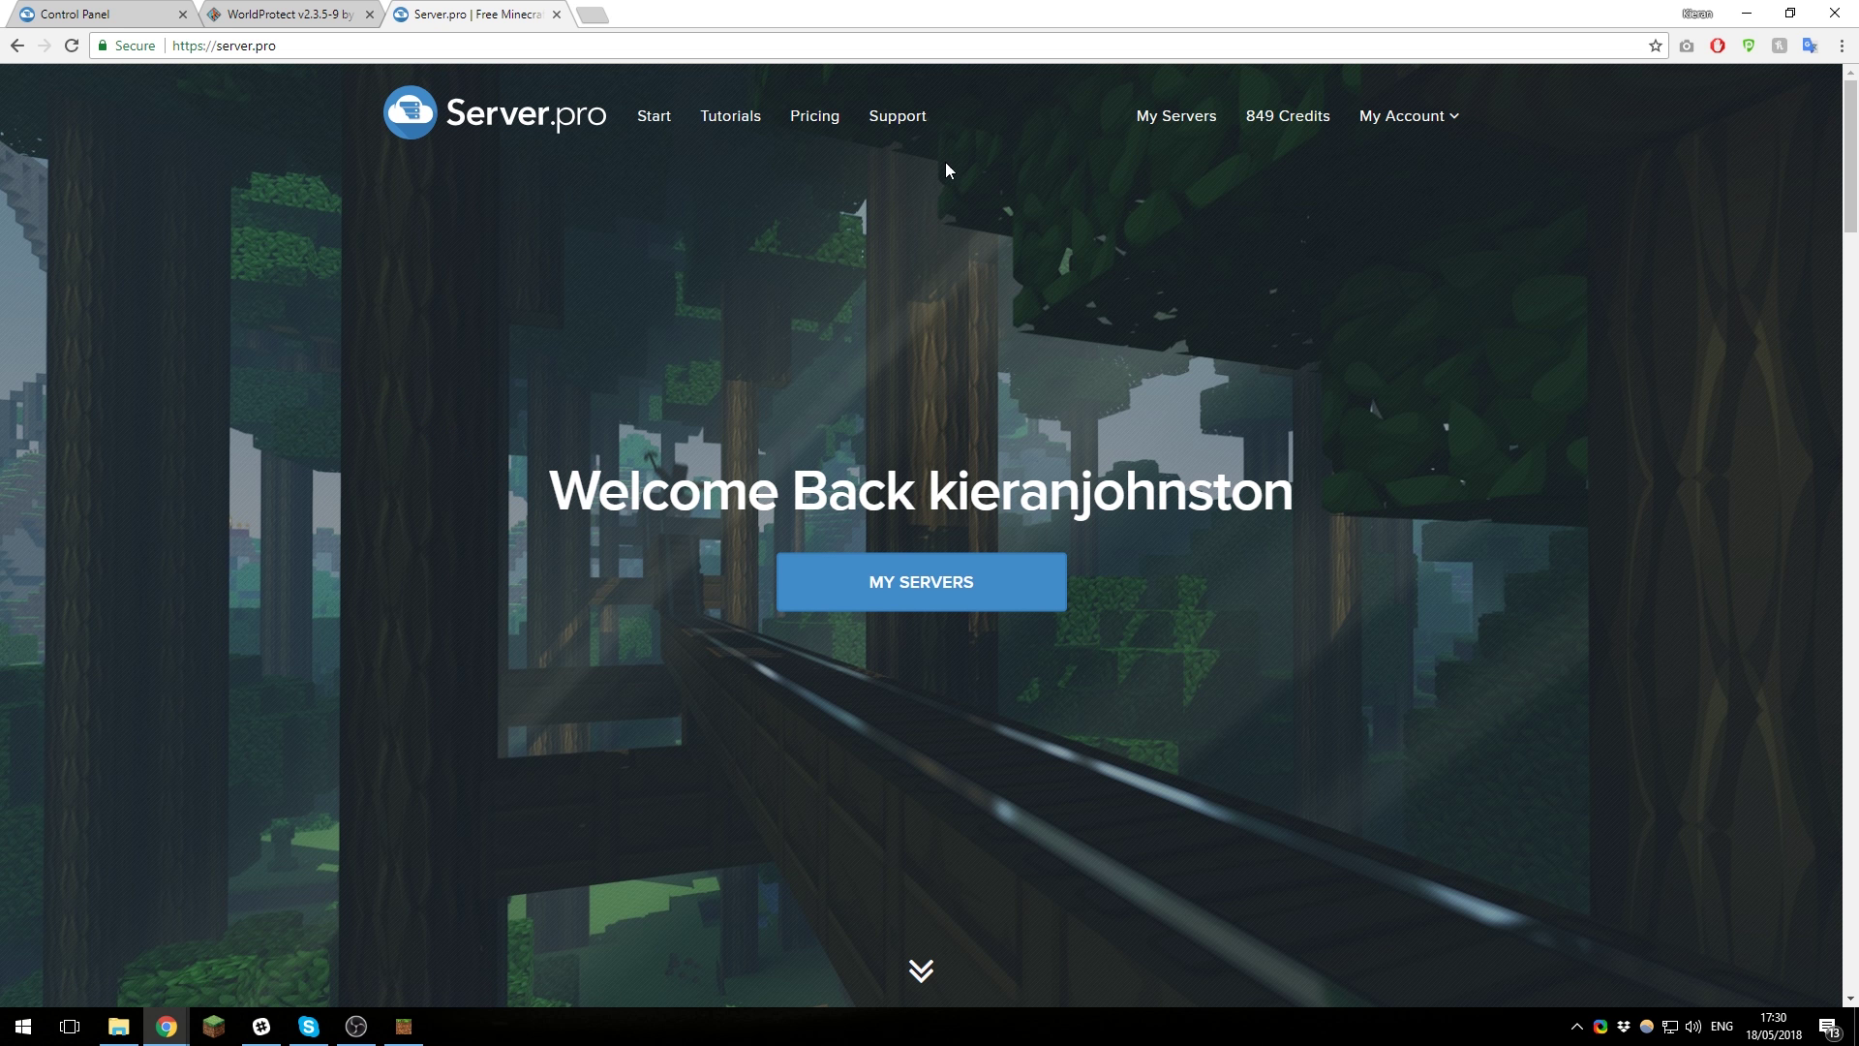
left_click(906, 114)
left_click(899, 782)
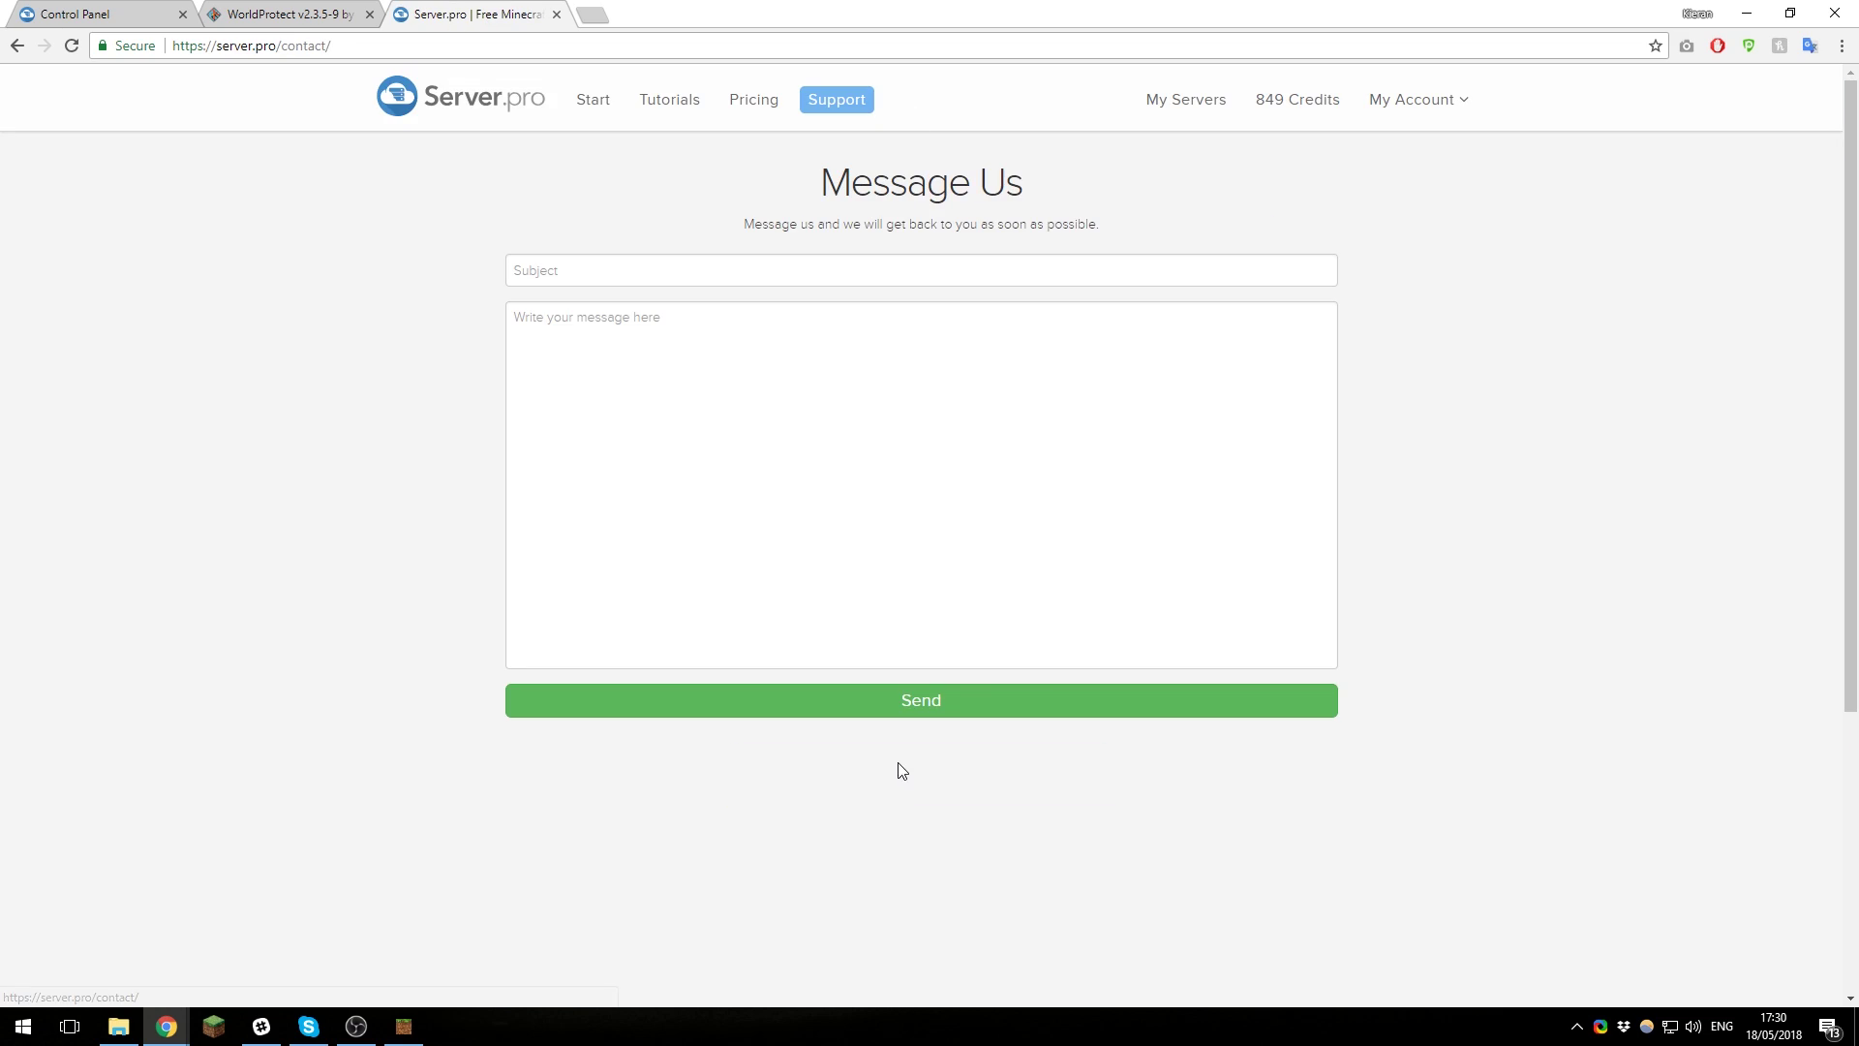